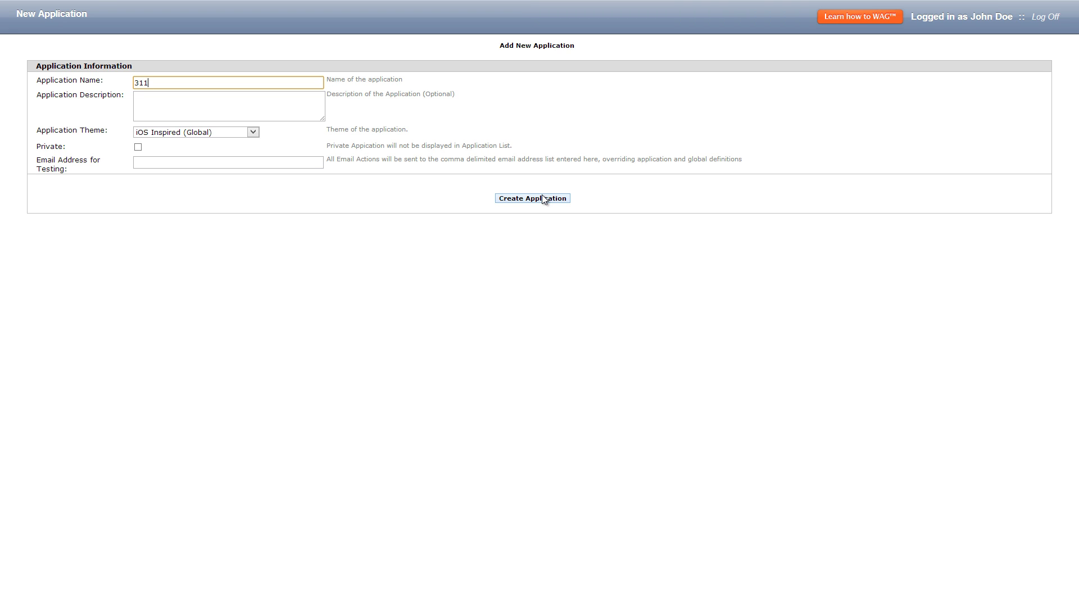
# Create the 311 application and save a new form named Complaint Type
pyautogui.click(543, 196)
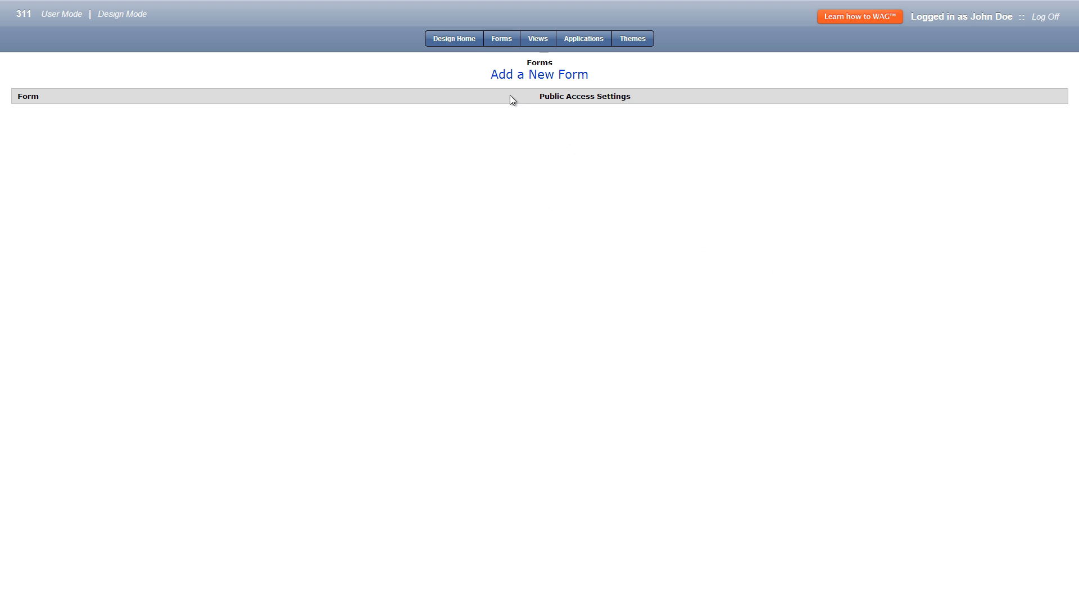
pyautogui.click(499, 79)
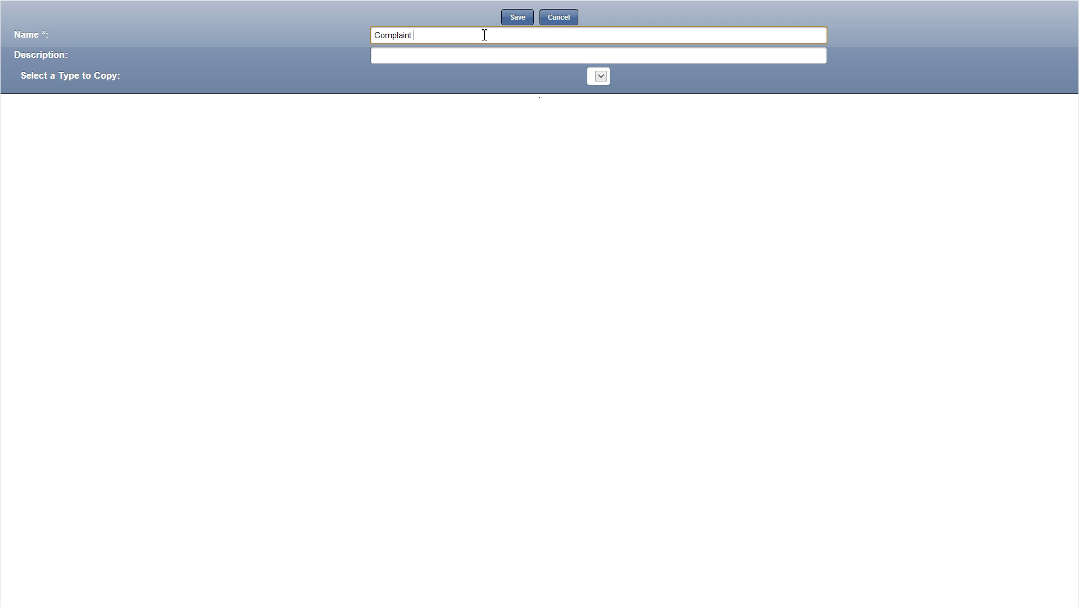
pyautogui.click(509, 22)
# Add a Complaint Type text field to the form, save it, and close the designer
pyautogui.click(793, 172)
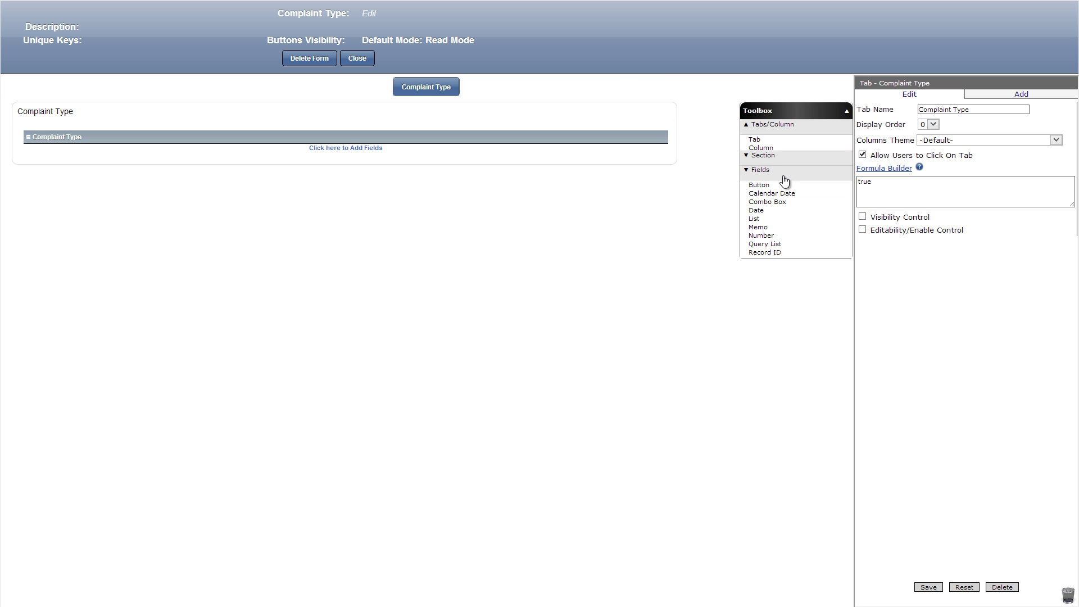
pyautogui.moveTo(783, 246); pyautogui.dragTo(418, 150)
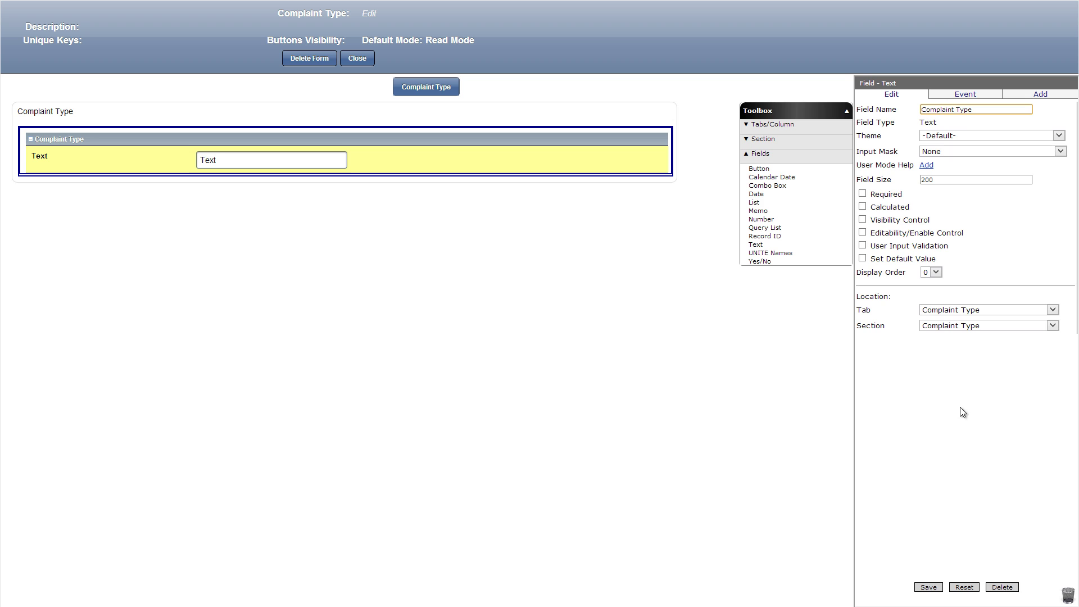
pyautogui.click(928, 587)
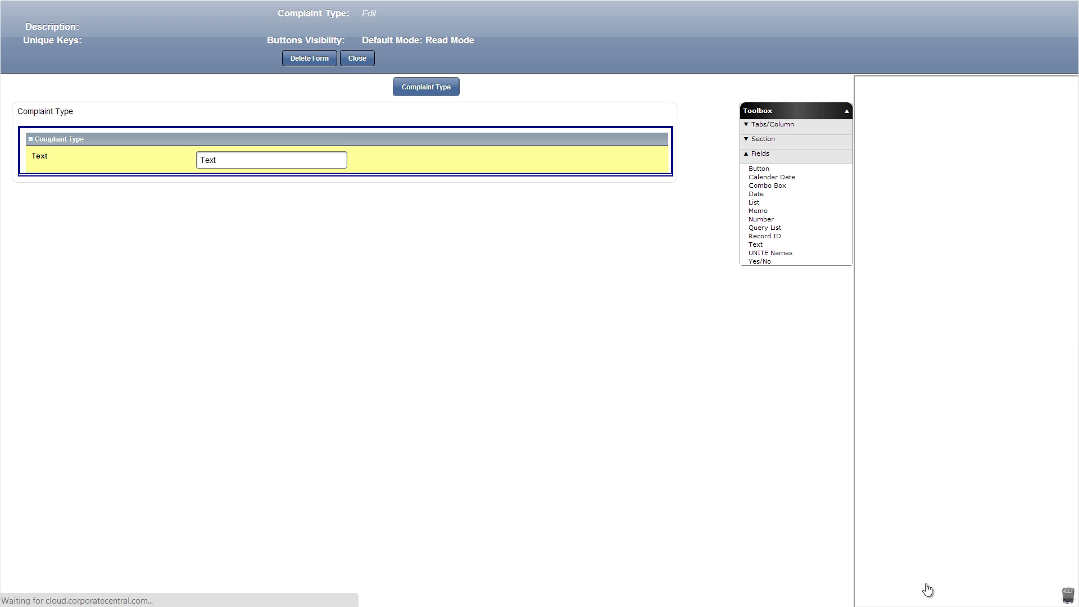
pyautogui.click(358, 59)
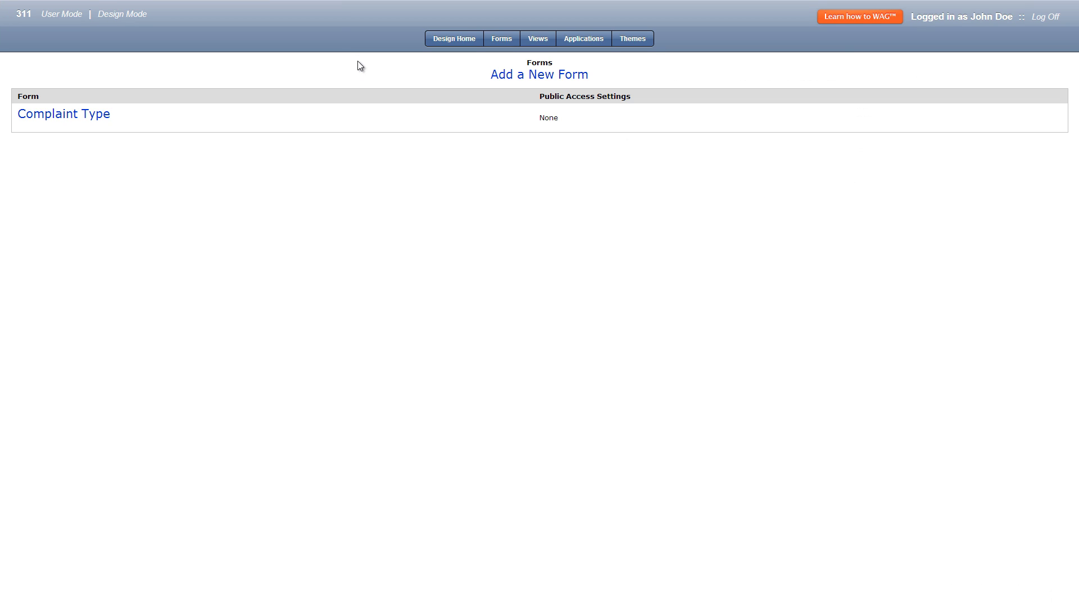
# Save a new Complaint Category form and add a Complaint Type combo box looking up Complaint Type records
pyautogui.click(515, 78)
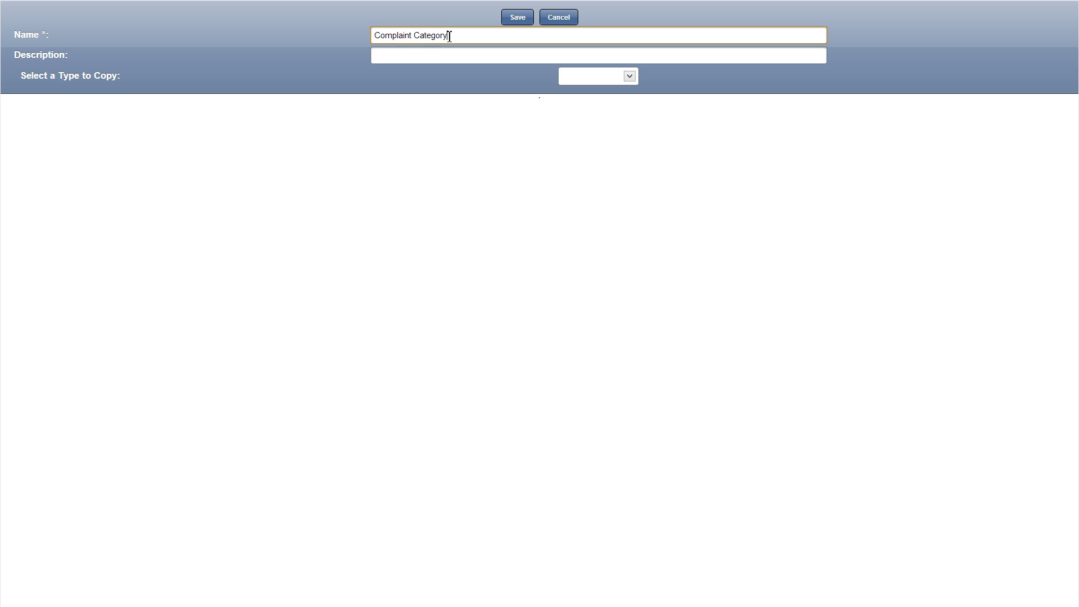
pyautogui.click(502, 18)
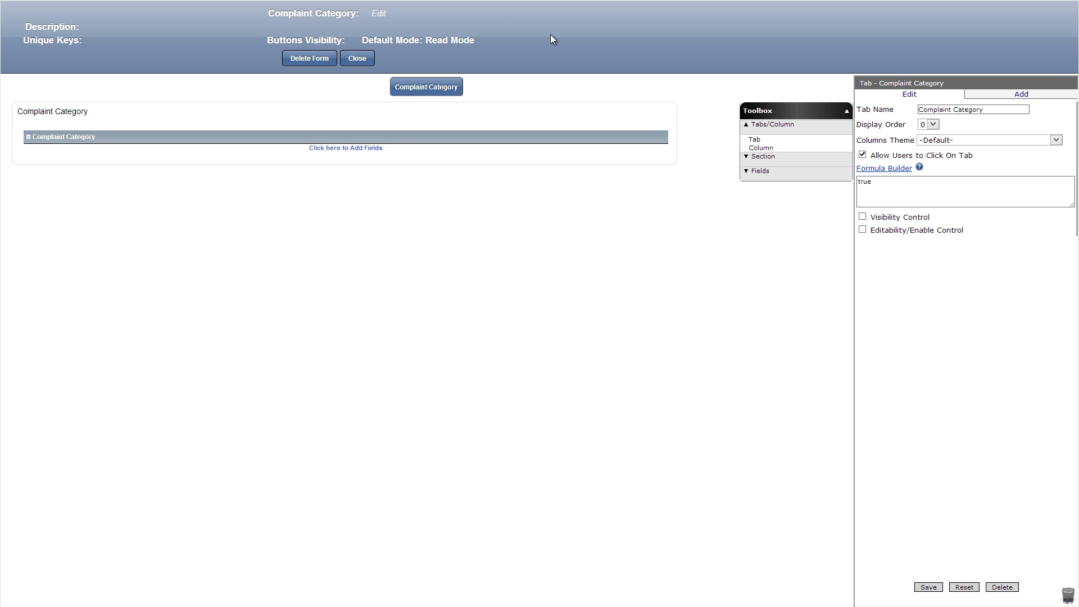
pyautogui.click(756, 171)
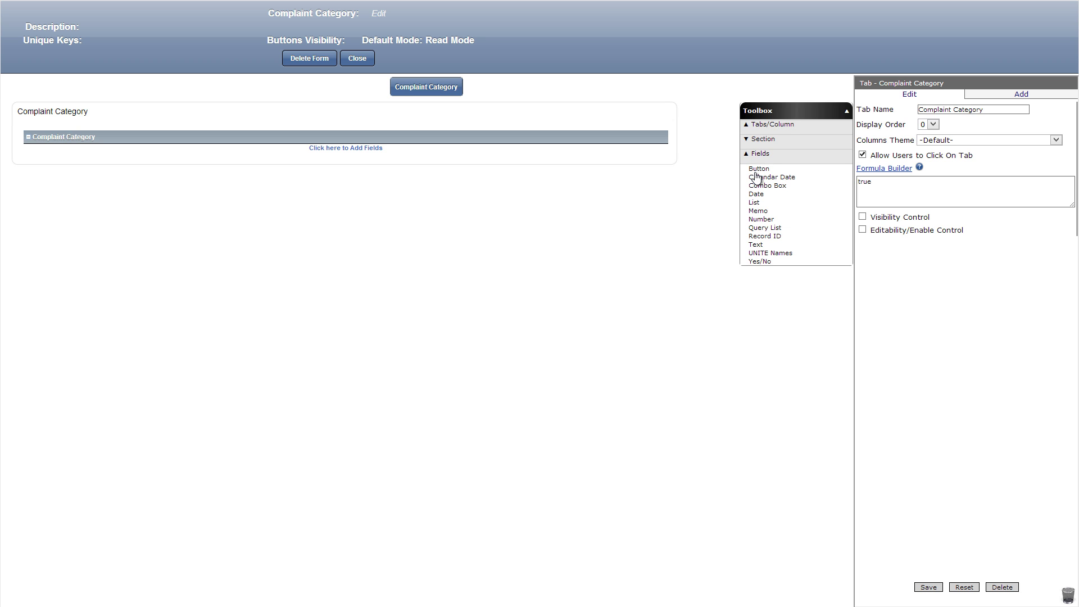
pyautogui.moveTo(763, 189); pyautogui.dragTo(503, 160)
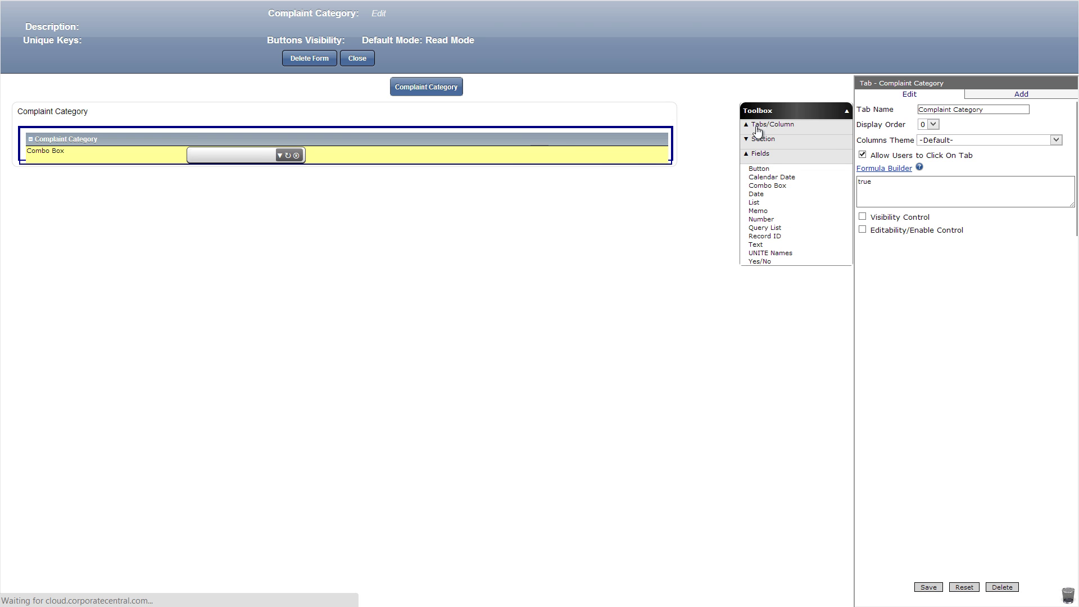
pyautogui.click(984, 114)
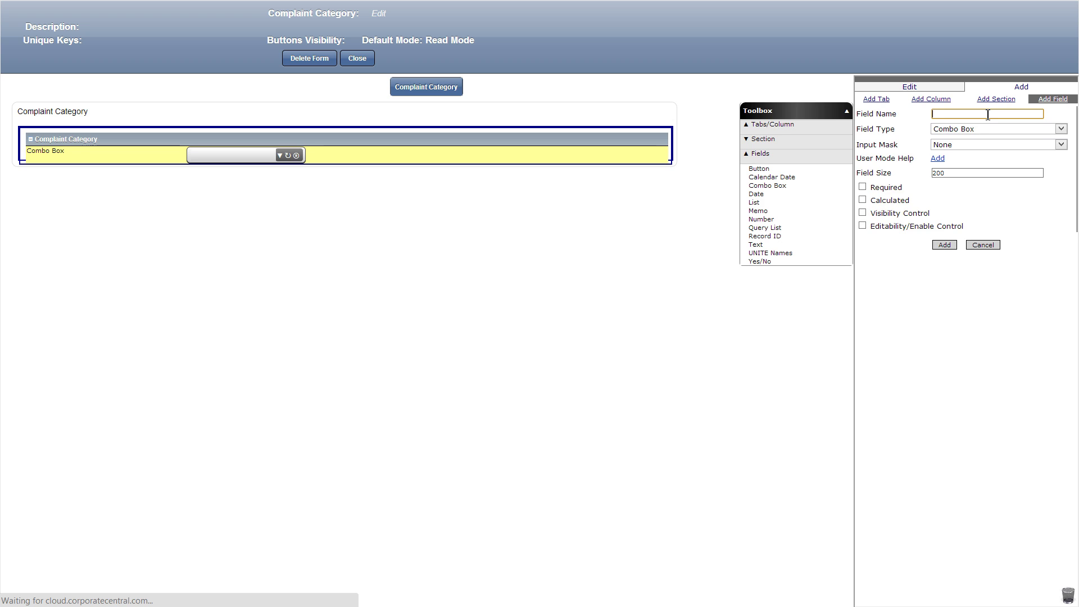
pyautogui.write('Complaint Type')
pyautogui.click(984, 231)
pyautogui.click(975, 249)
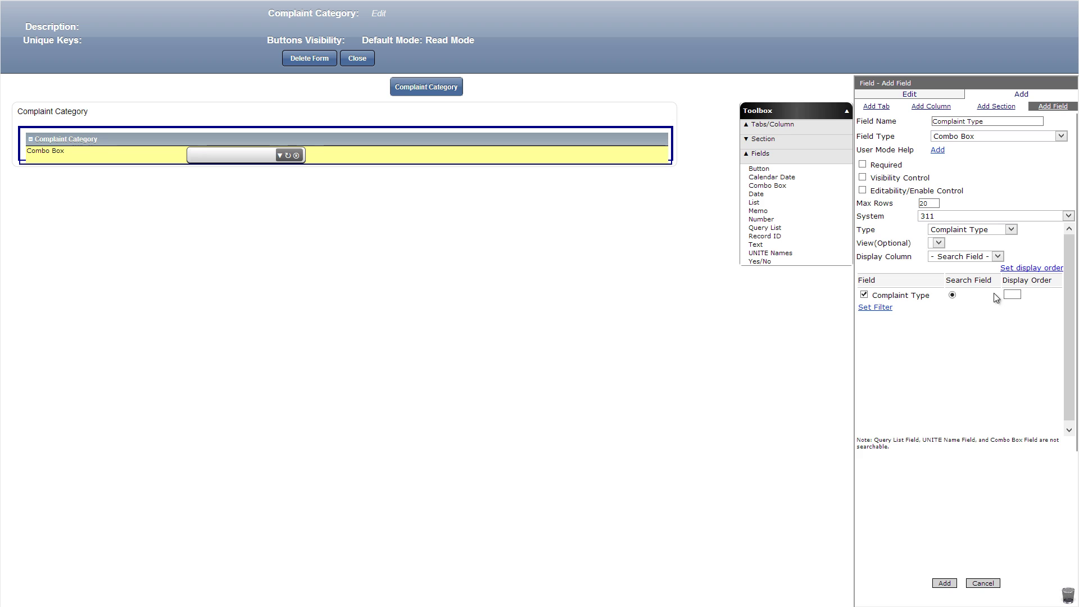
pyautogui.click(944, 583)
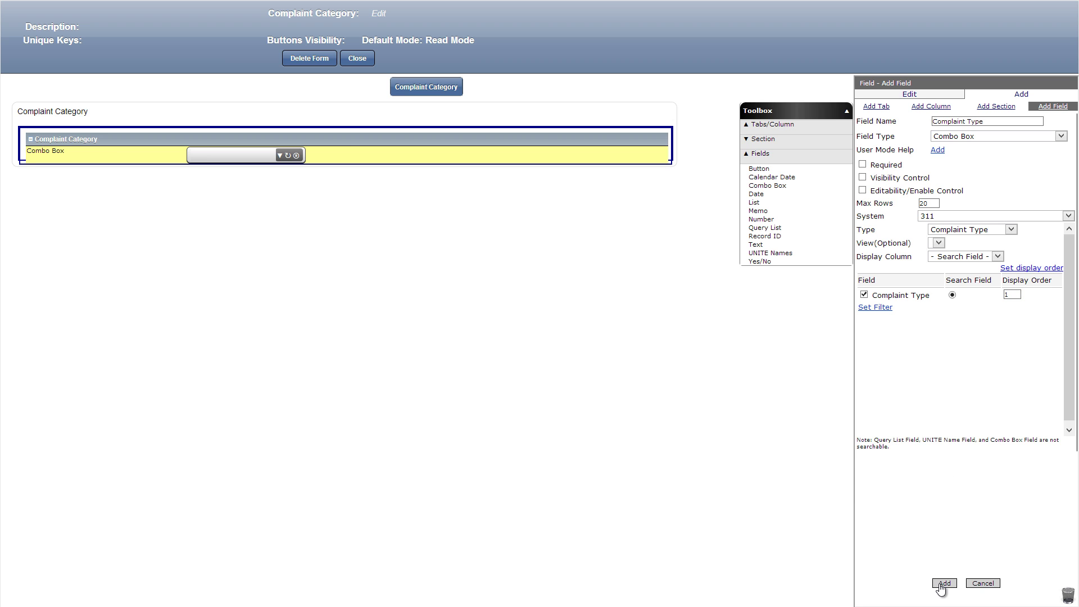
# Add a Category text field and a required Has Specifics list, then close the designer
pyautogui.click(766, 162)
pyautogui.moveTo(755, 244); pyautogui.dragTo(243, 178)
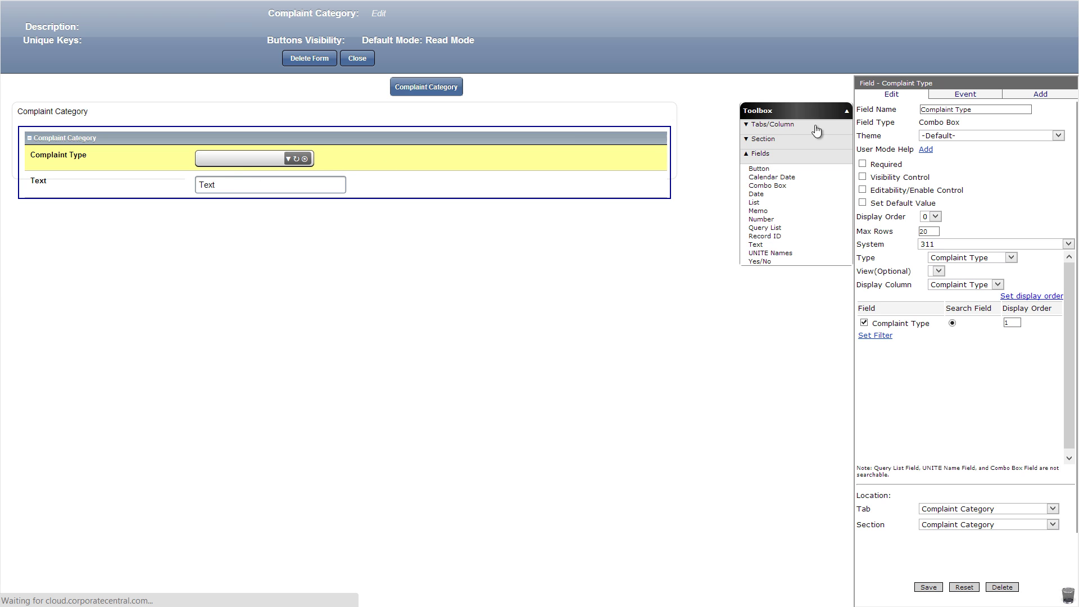
pyautogui.click(921, 587)
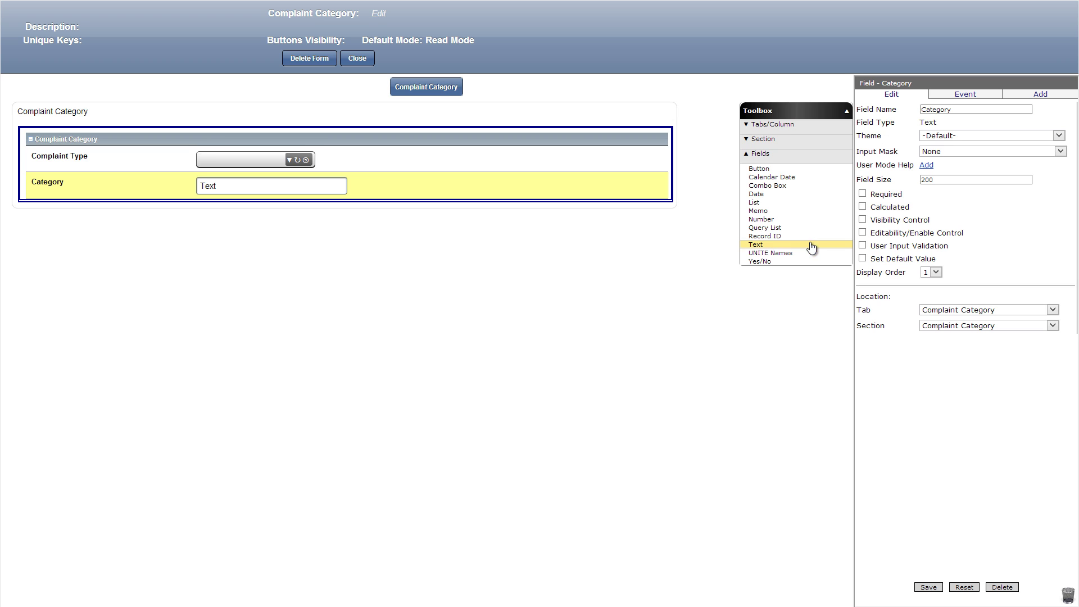
pyautogui.moveTo(753, 202); pyautogui.dragTo(241, 204)
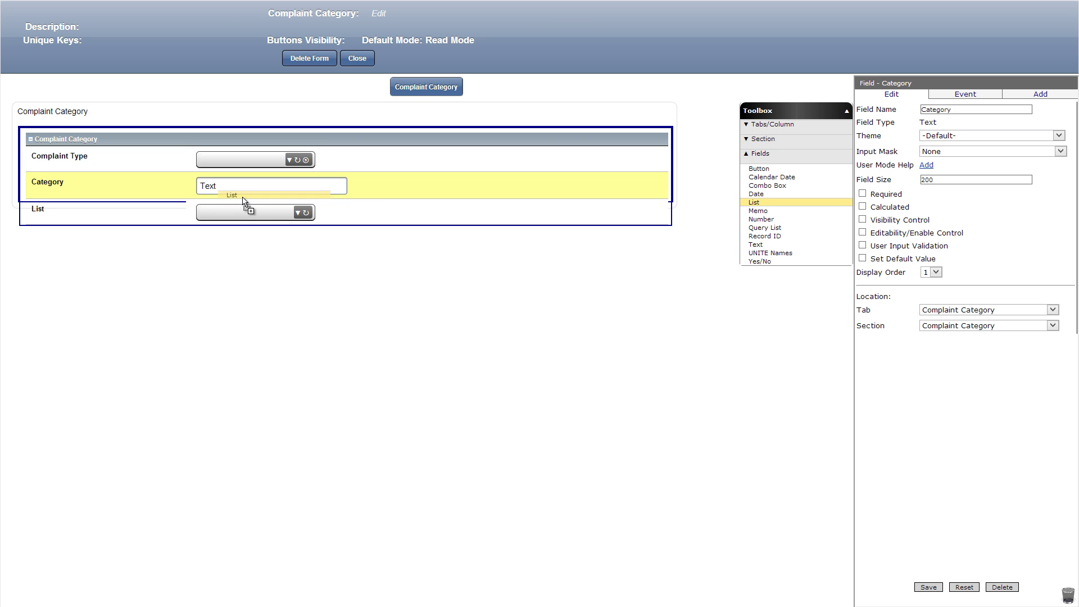
pyautogui.click(863, 223)
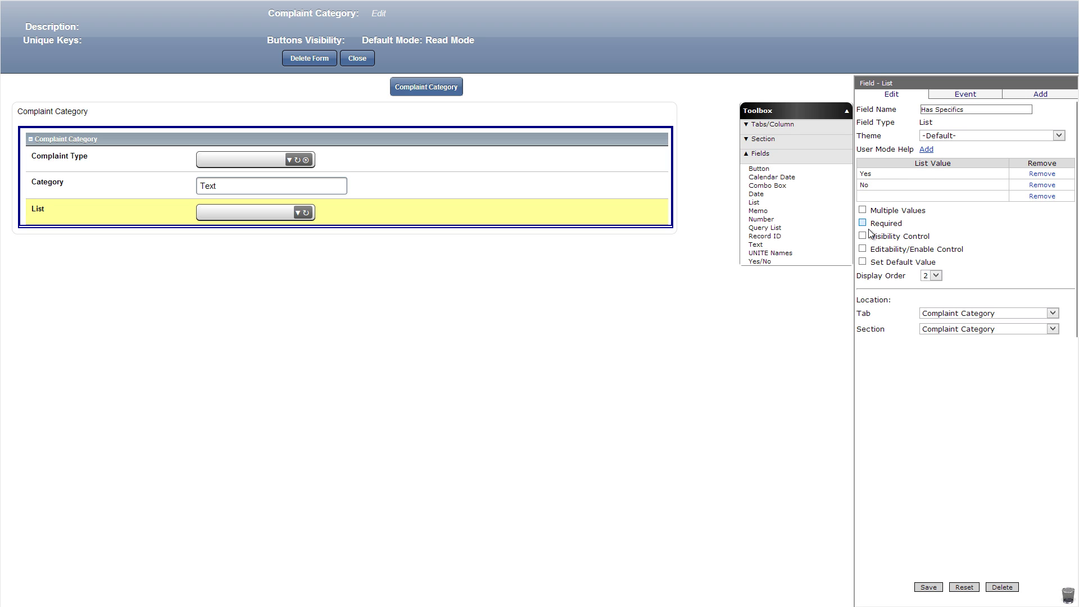
pyautogui.click(928, 587)
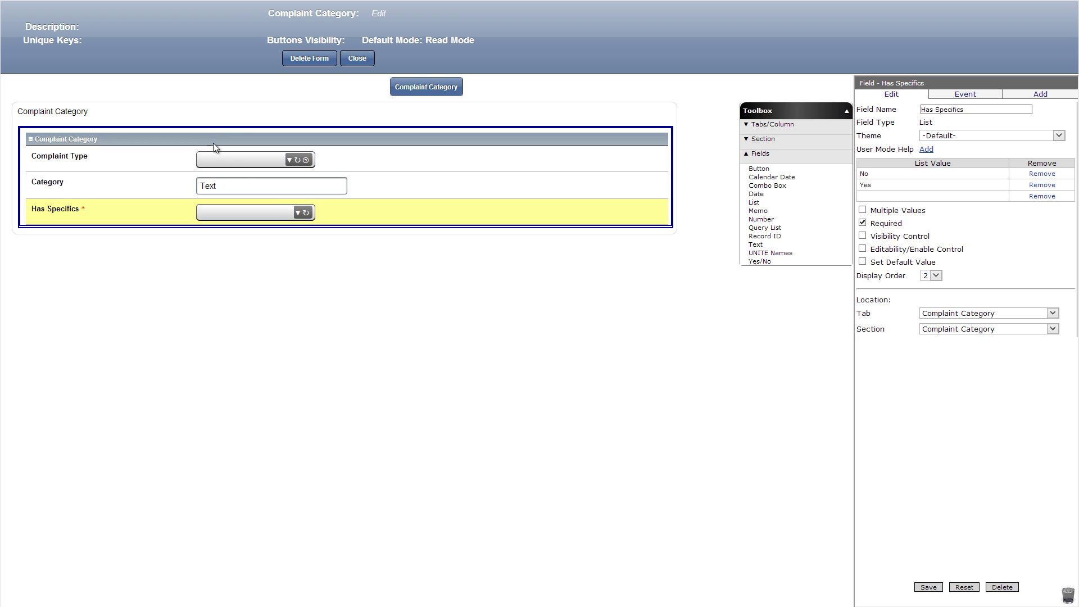
pyautogui.click(368, 61)
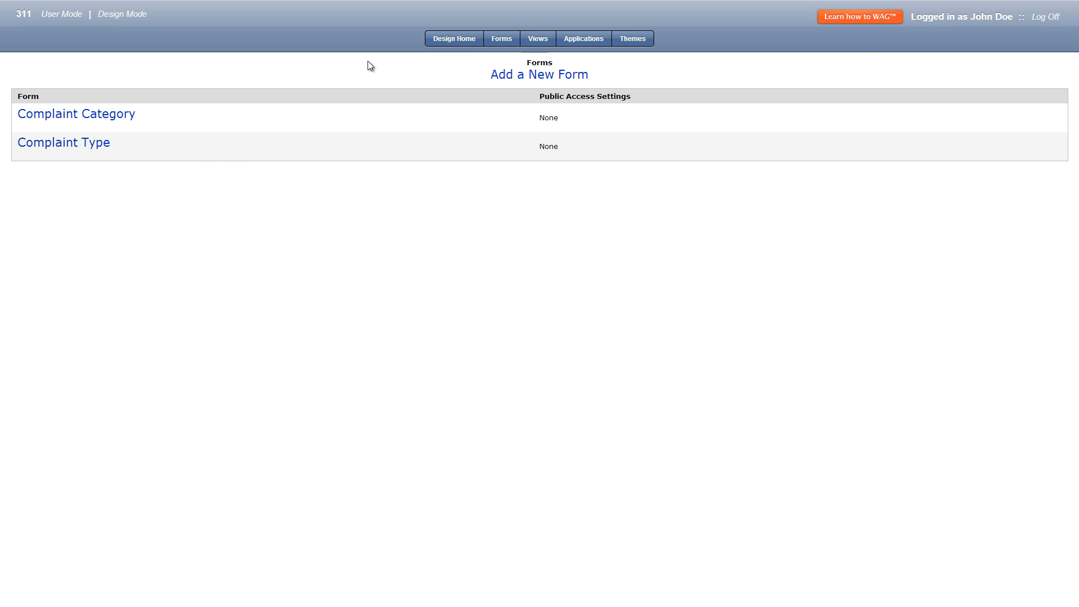
# Save a Complaint Specific form with a Complaint Category lookup searching Category, display order 1
pyautogui.click(516, 79)
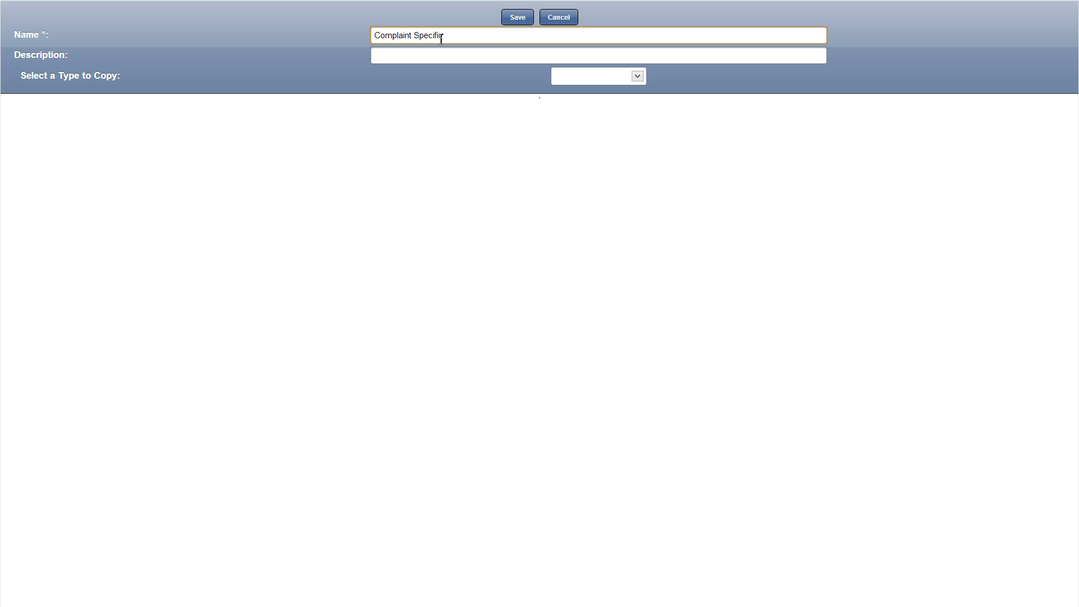
pyautogui.click(509, 22)
pyautogui.click(756, 172)
pyautogui.moveTo(753, 186); pyautogui.dragTo(442, 152)
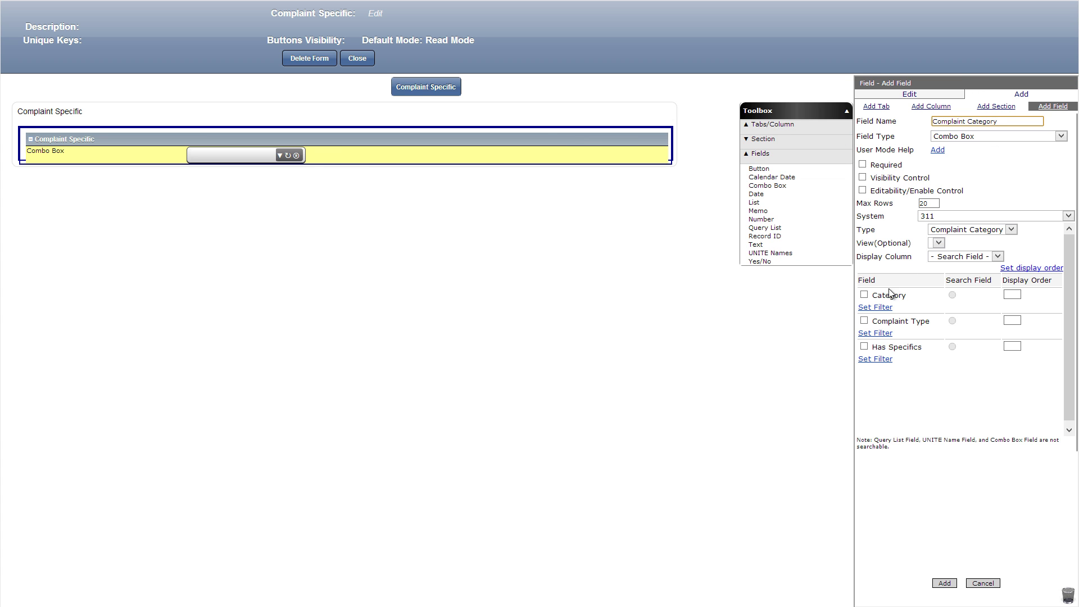
pyautogui.click(865, 294)
pyautogui.click(952, 294)
pyautogui.click(1013, 294)
pyautogui.write('1')
pyautogui.click(942, 584)
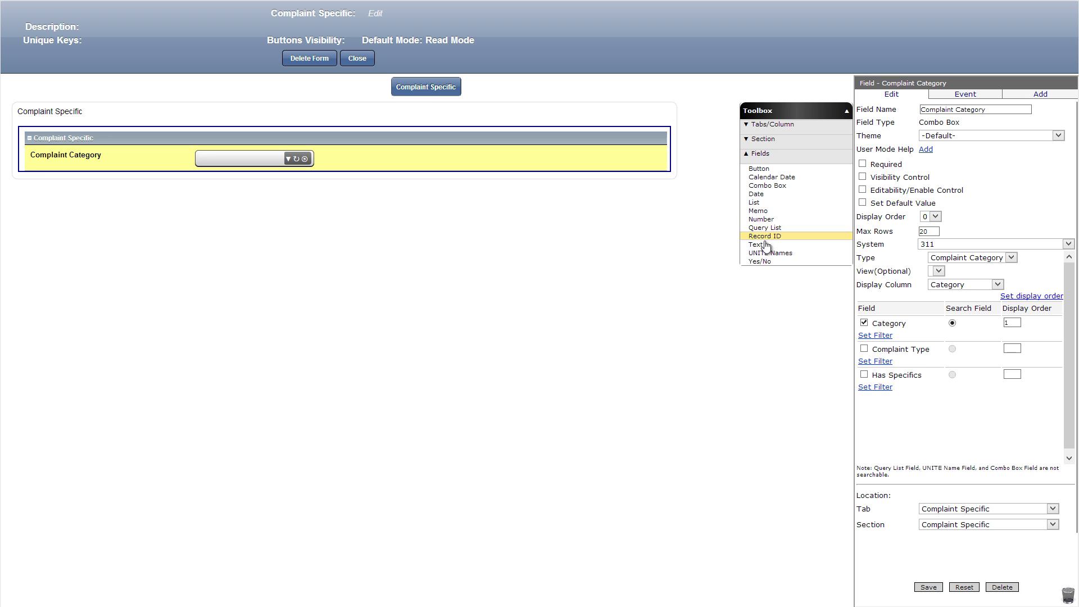
# Add a Specifics text field, close the designer, and go to the Views list
pyautogui.moveTo(755, 245); pyautogui.dragTo(285, 176)
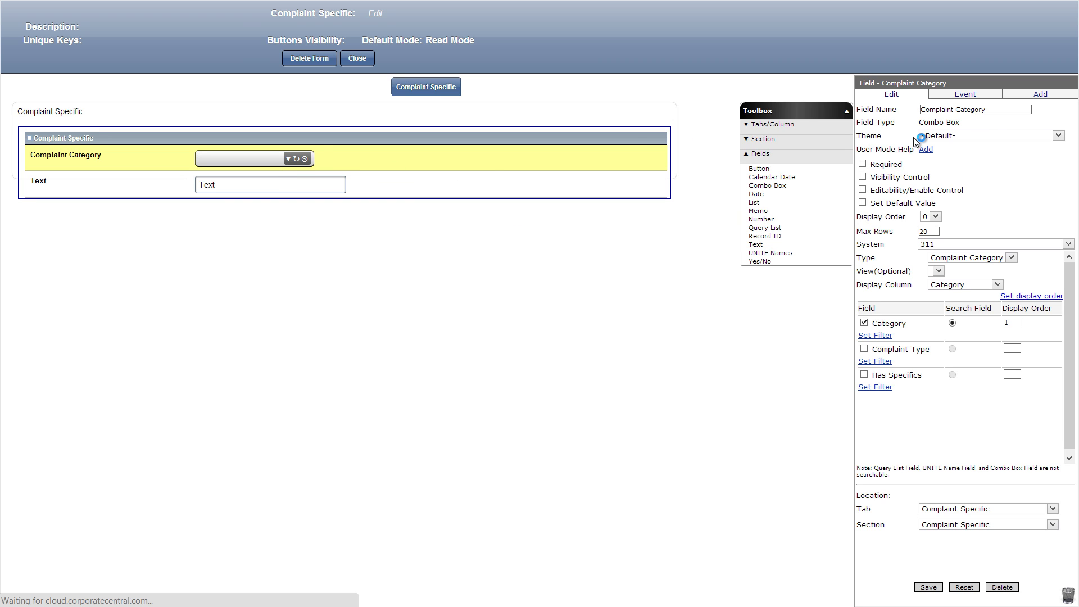
pyautogui.click(920, 587)
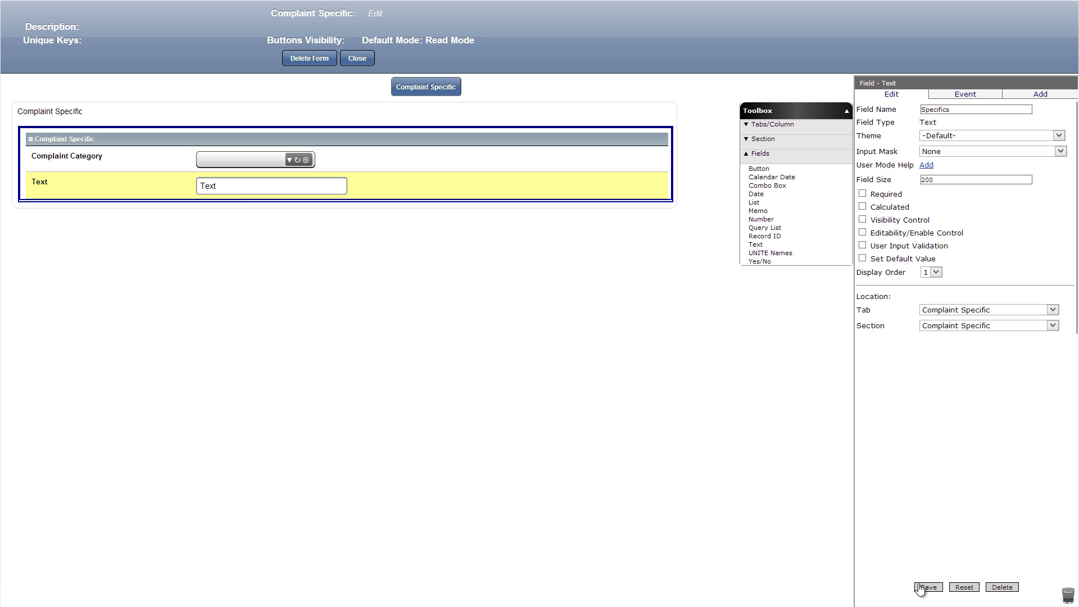
pyautogui.click(357, 58)
pyautogui.click(538, 39)
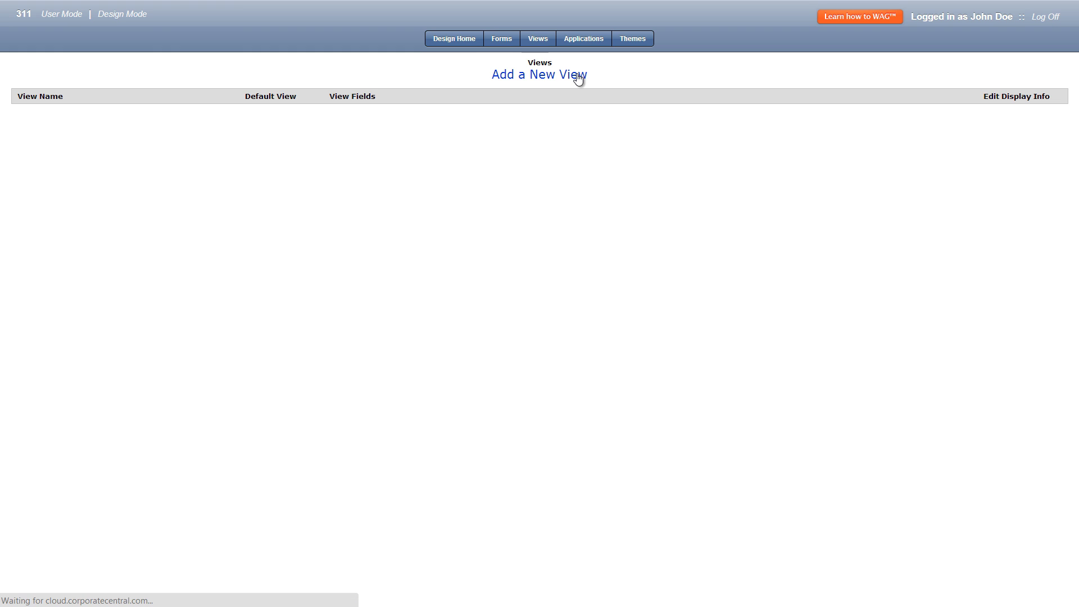
# Save a Complaint Types view on Complaint Type records with Complaint Type shown and searchable
pyautogui.click(577, 78)
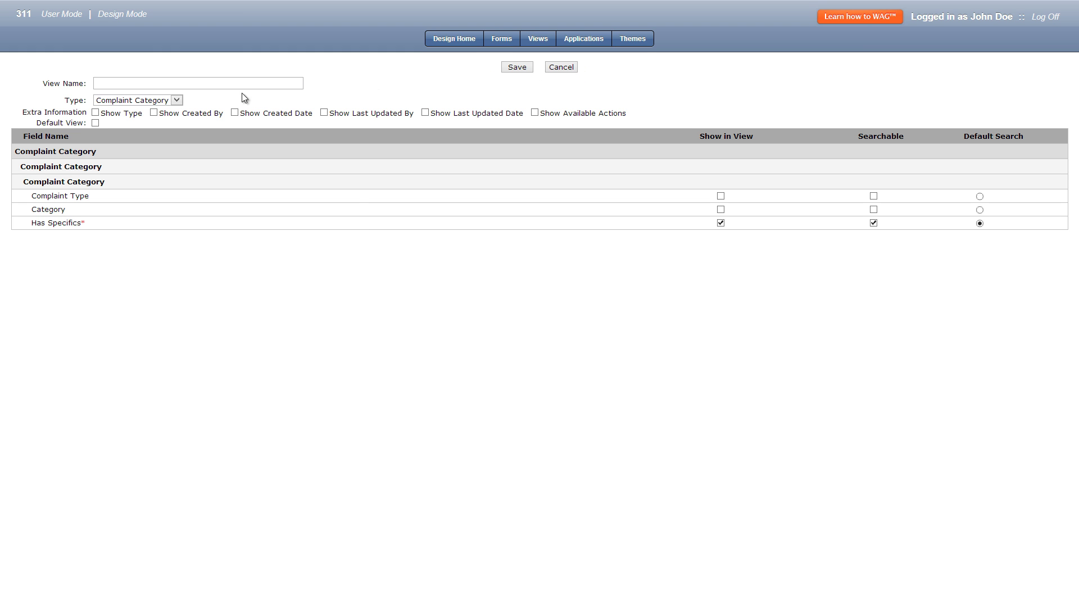
pyautogui.click(177, 96)
pyautogui.click(159, 126)
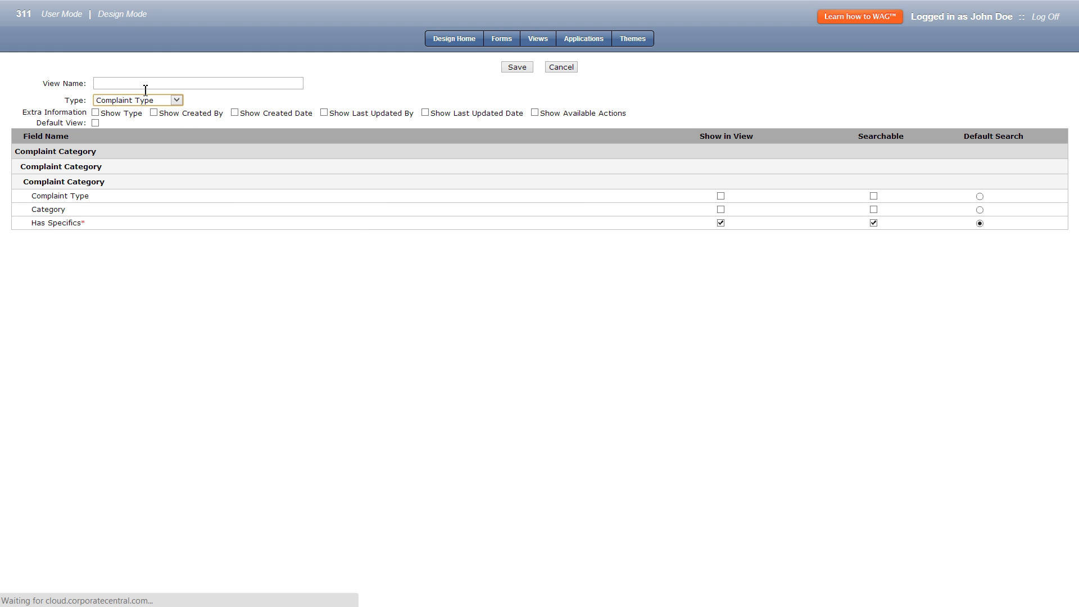
pyautogui.click(145, 86)
pyautogui.write('Complaint Types')
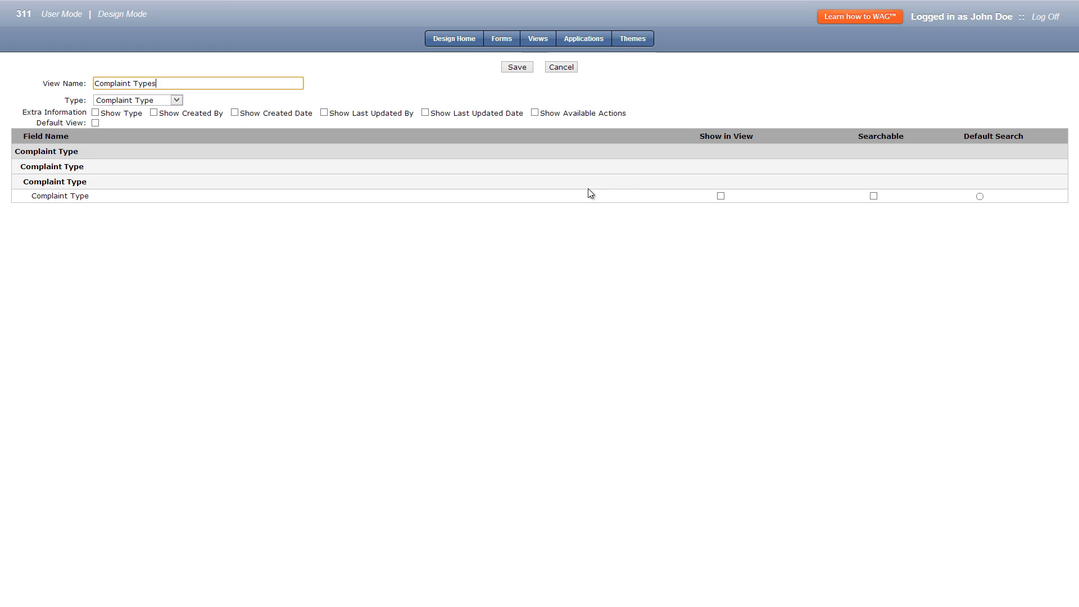
pyautogui.click(873, 196)
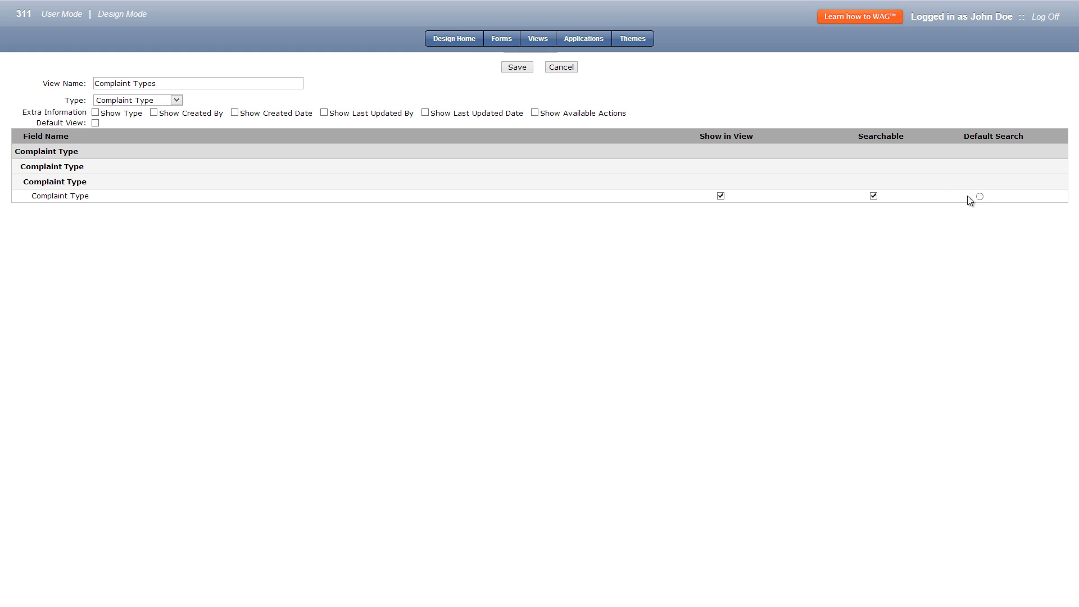
pyautogui.click(518, 67)
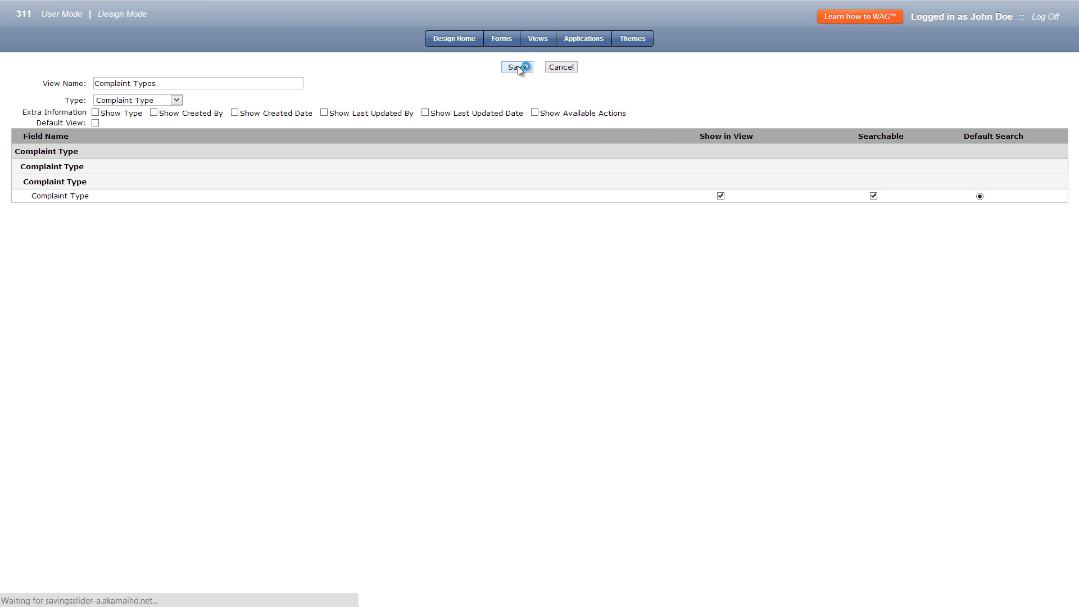
pyautogui.click(538, 41)
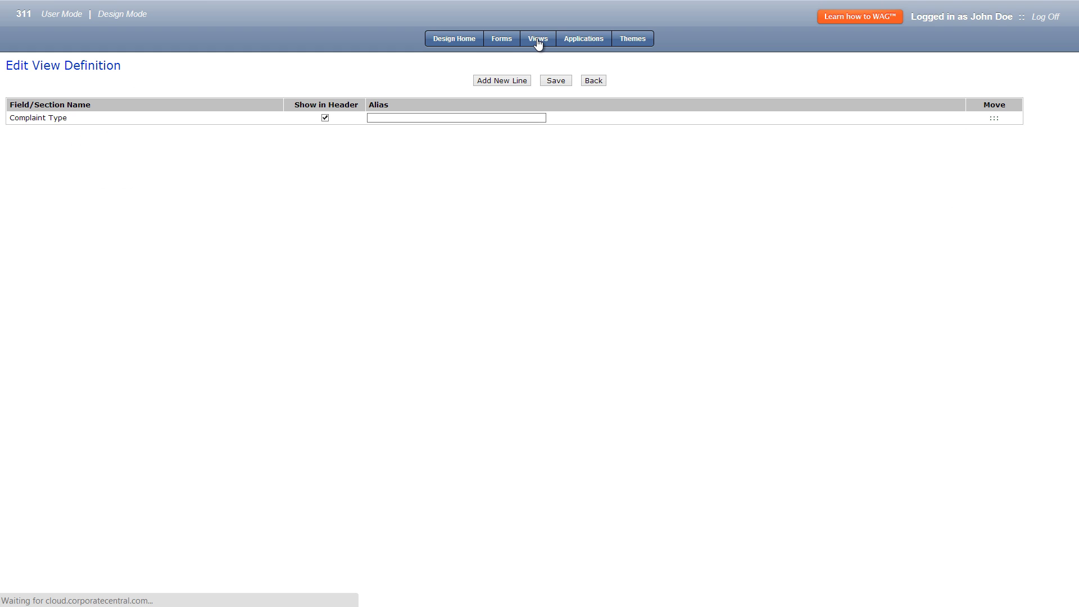
# Save a Complaint Categories view with Complaint Type and Category shown and searchable
pyautogui.click(550, 75)
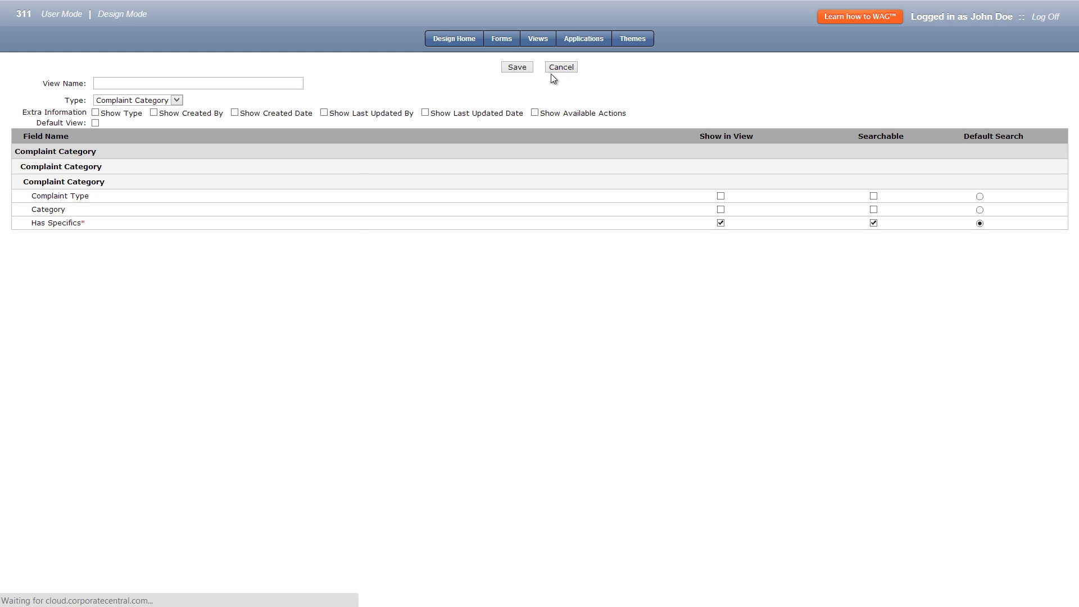
pyautogui.click(256, 82)
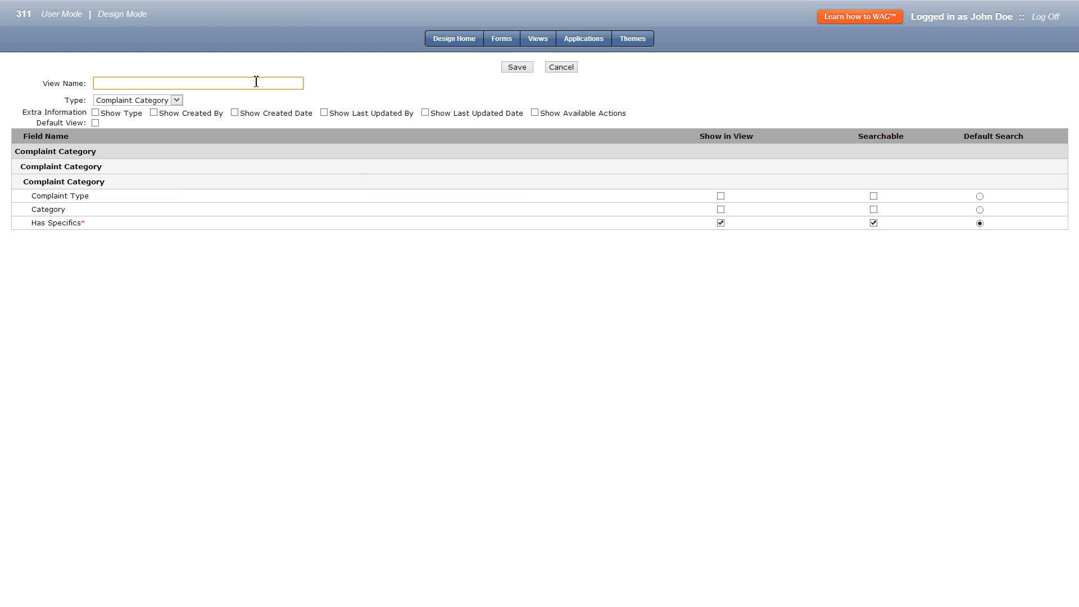
pyautogui.write('Complaint Categories')
pyautogui.click(873, 196)
pyautogui.click(873, 209)
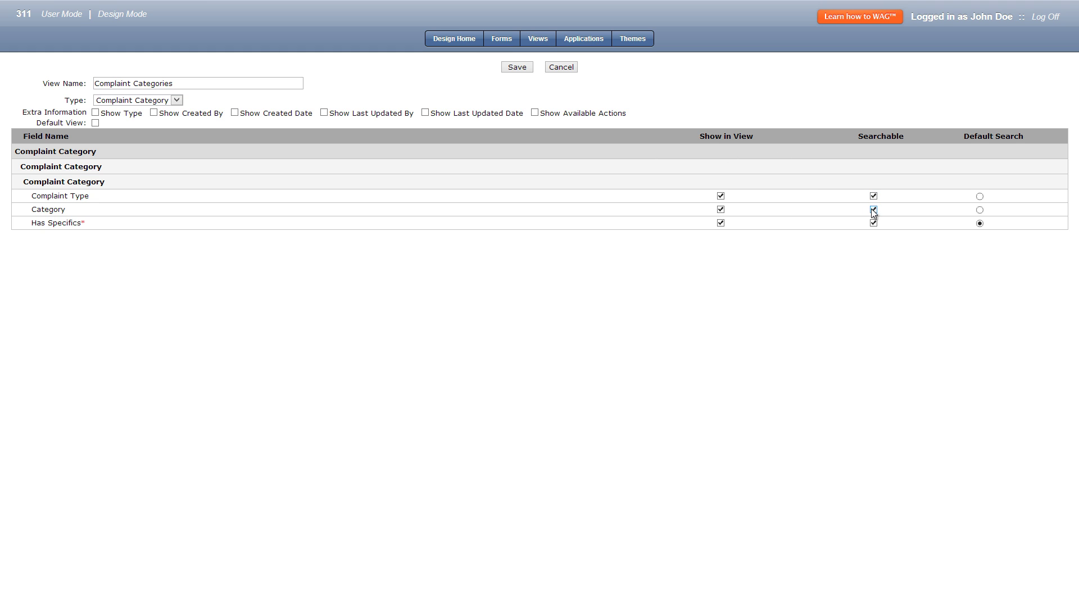
pyautogui.click(516, 68)
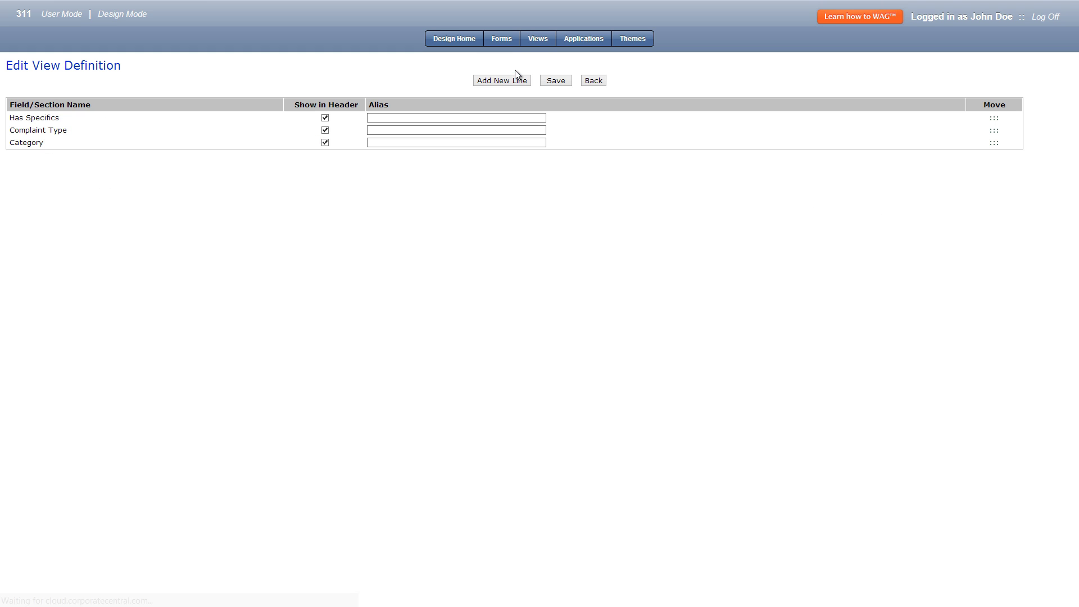
pyautogui.click(540, 43)
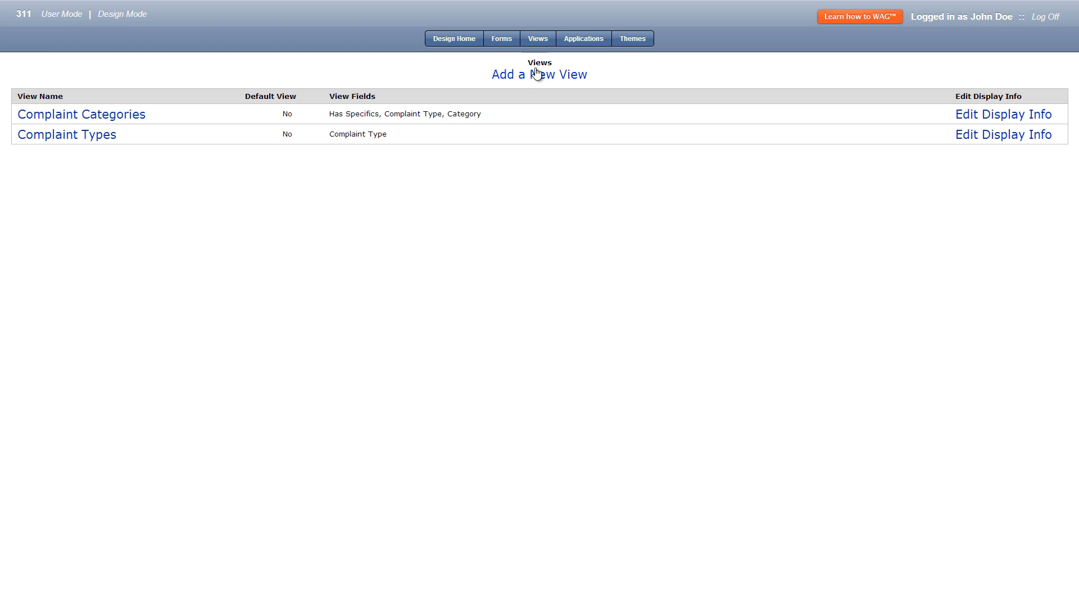
# Save the Complaint Specifics view and start a new form from the Forms list
pyautogui.click(537, 79)
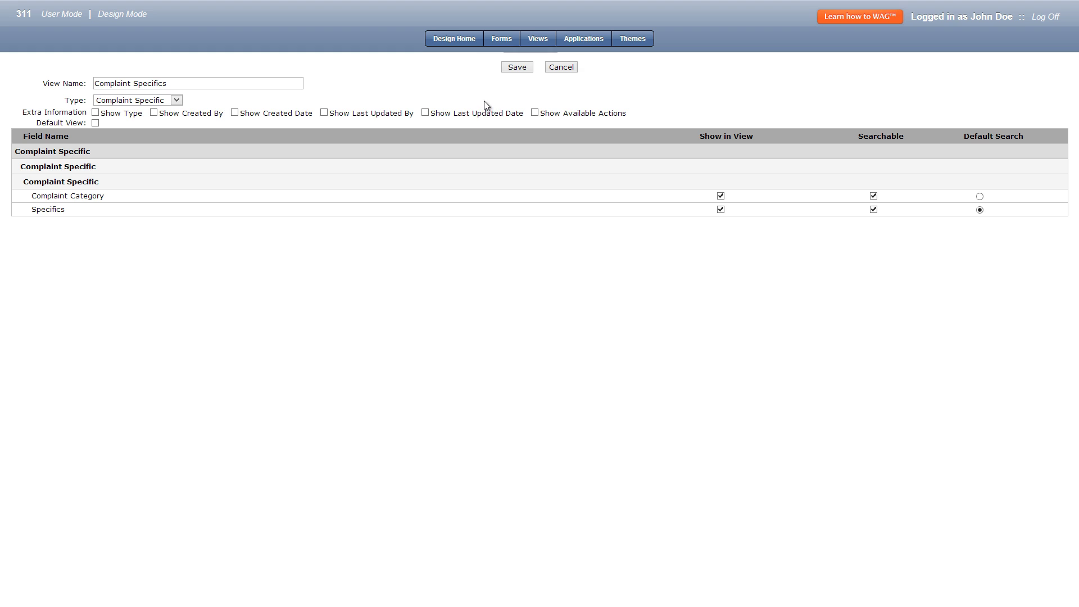
pyautogui.click(517, 68)
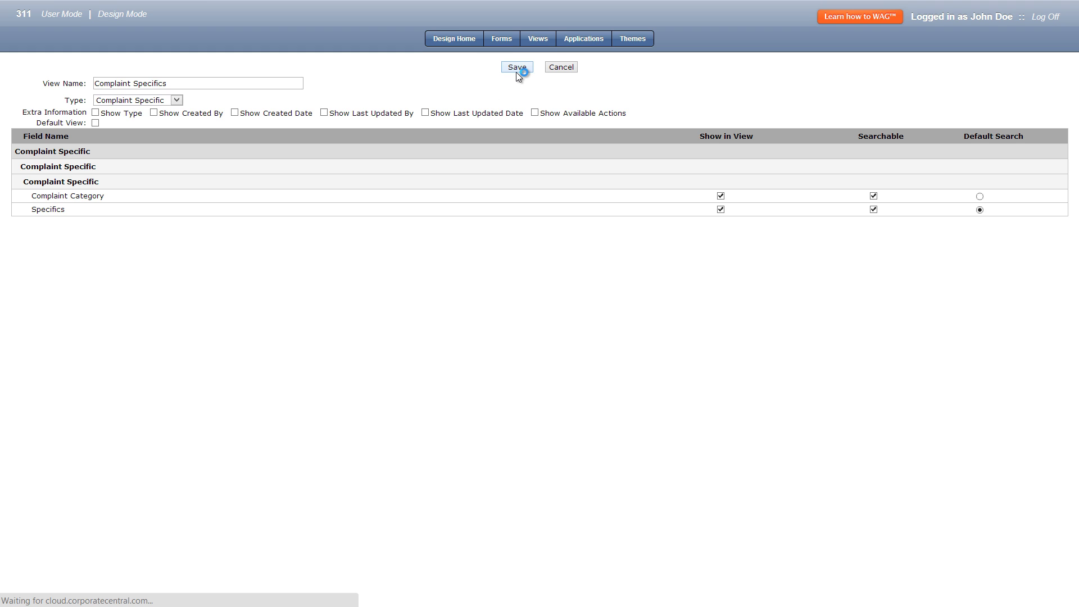
pyautogui.click(511, 41)
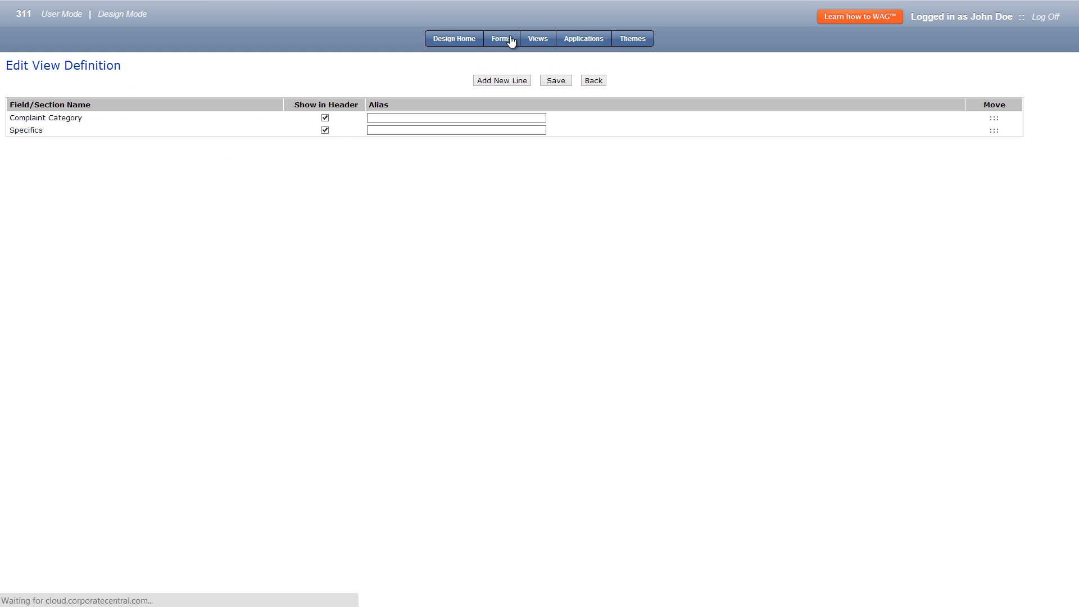
pyautogui.click(537, 79)
# Name the new form Complaint and save it
pyautogui.click(490, 38)
pyautogui.write('Complaint')
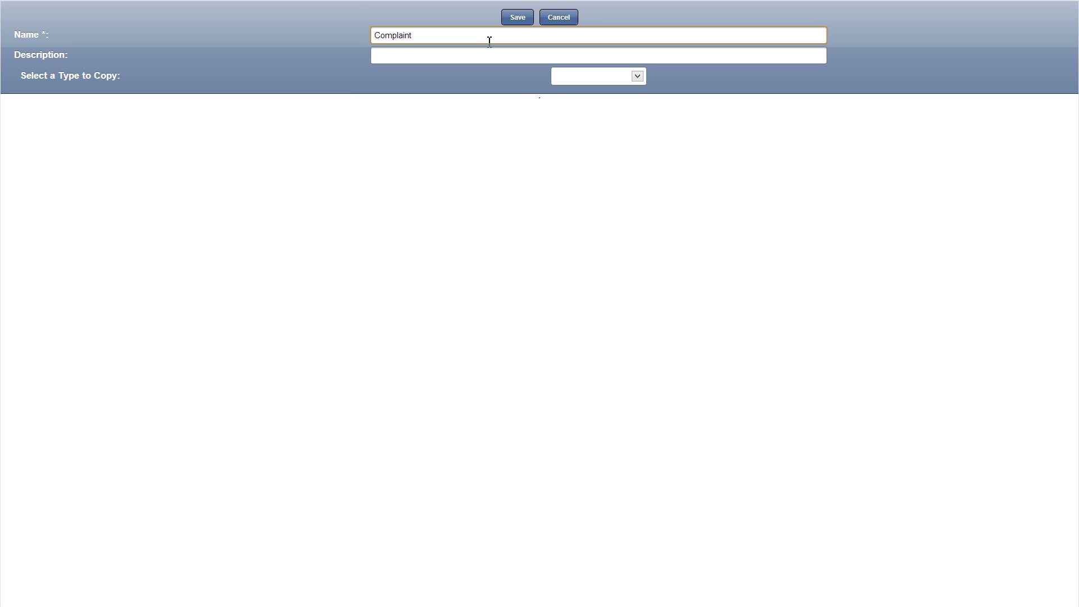
pyautogui.click(518, 18)
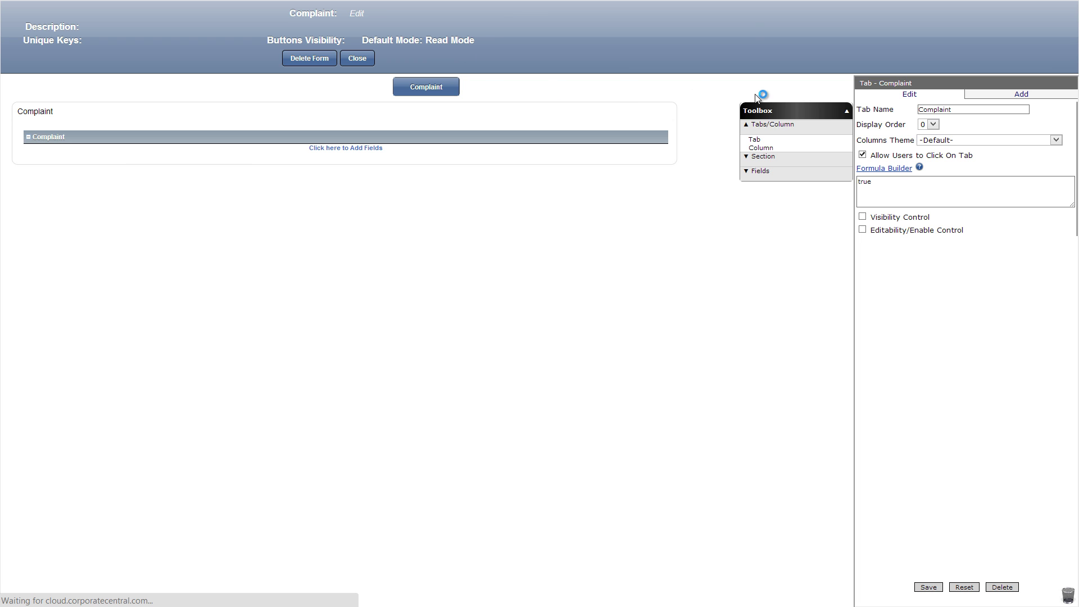
# Rename the first tab and section to Main and drop a combo box into Main
pyautogui.click(927, 586)
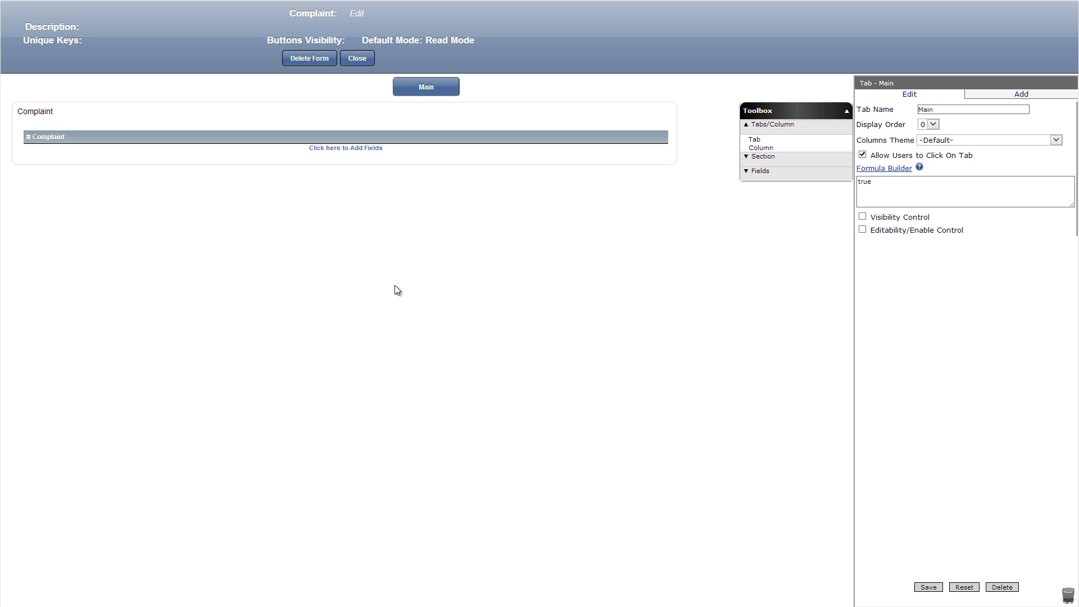
pyautogui.click(130, 141)
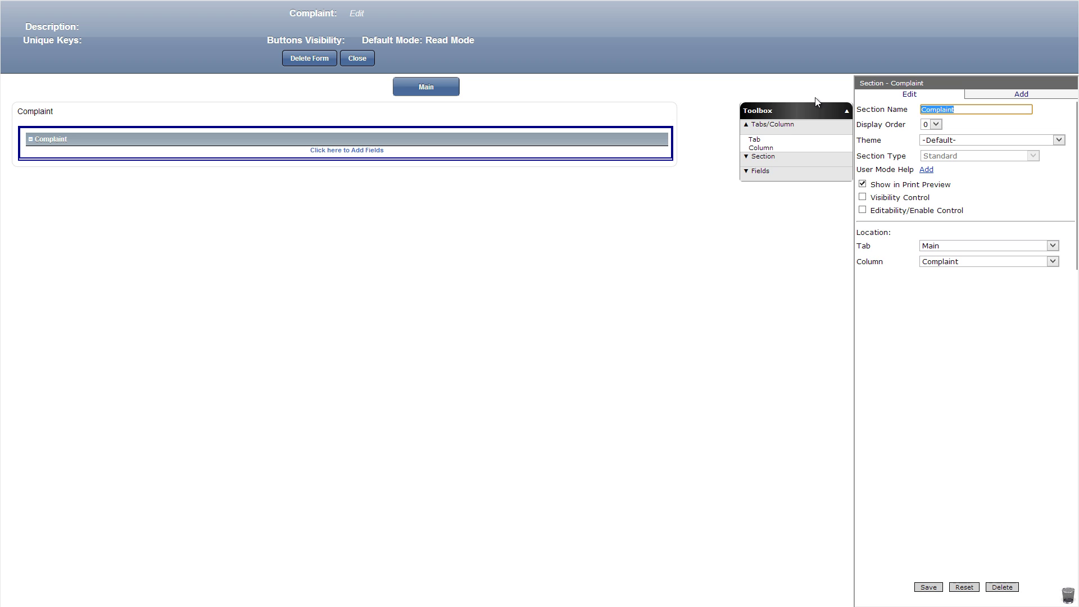
pyautogui.write('Main')
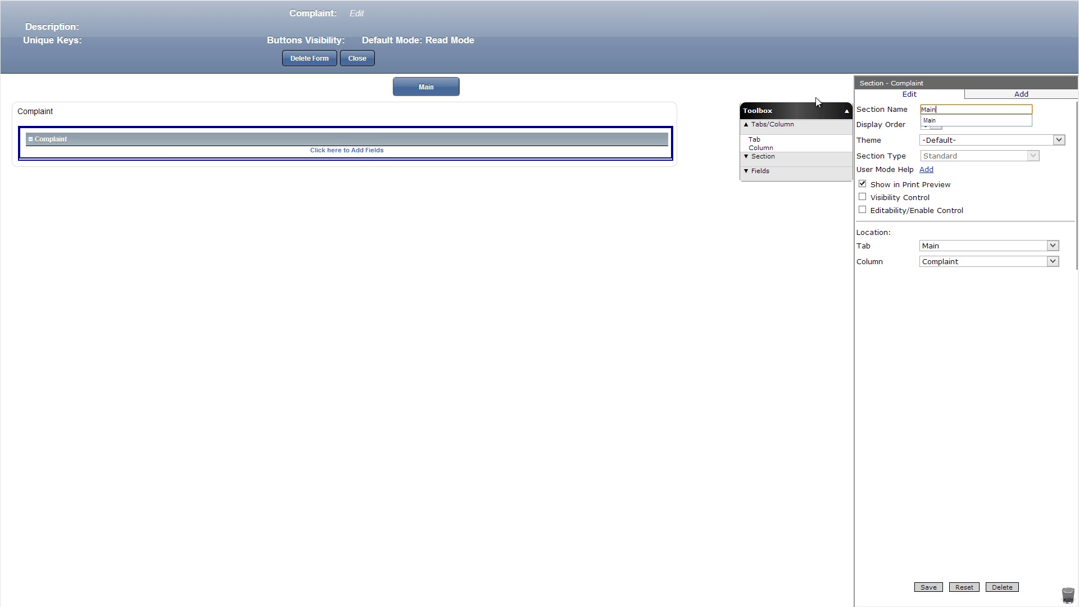
pyautogui.click(760, 170)
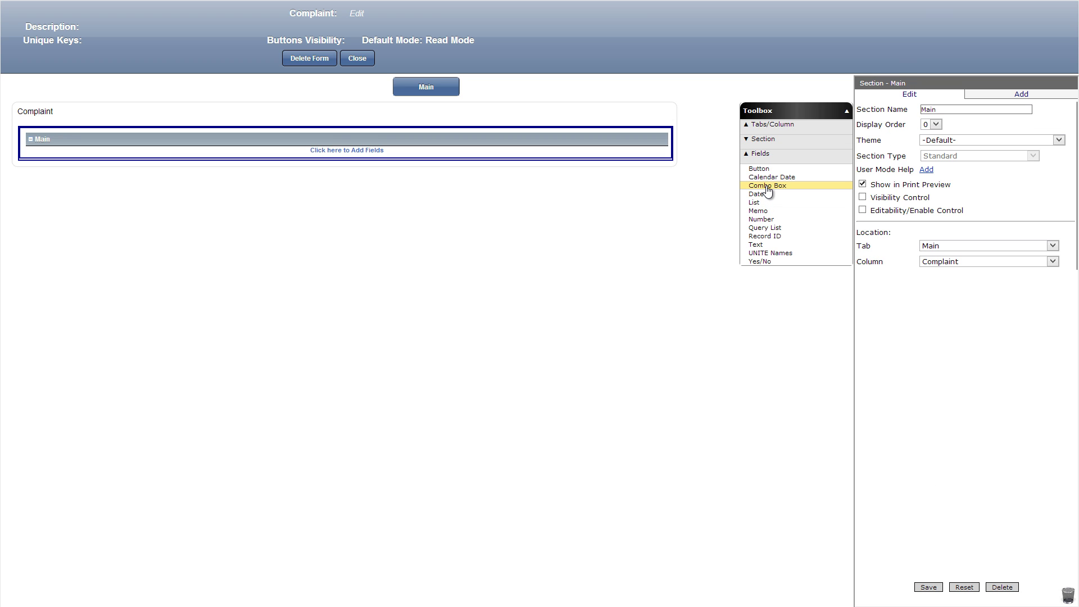
pyautogui.moveTo(767, 191); pyautogui.dragTo(410, 160)
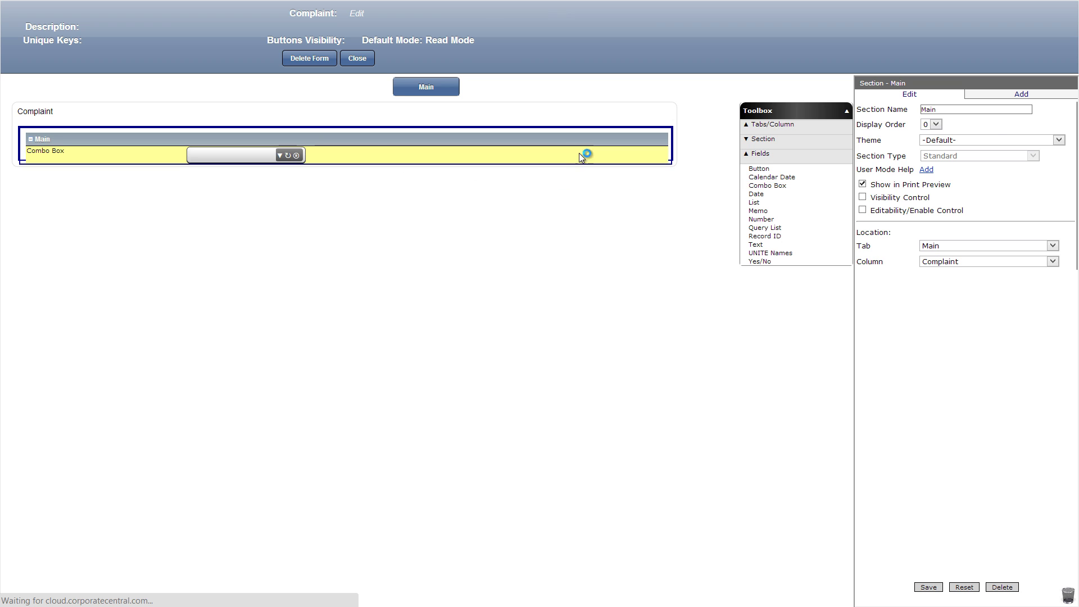
# Name the combo box Complaint Type, listing Complaint Type records with display order 1, and add it
pyautogui.click(987, 124)
pyautogui.write('Complaint Type')
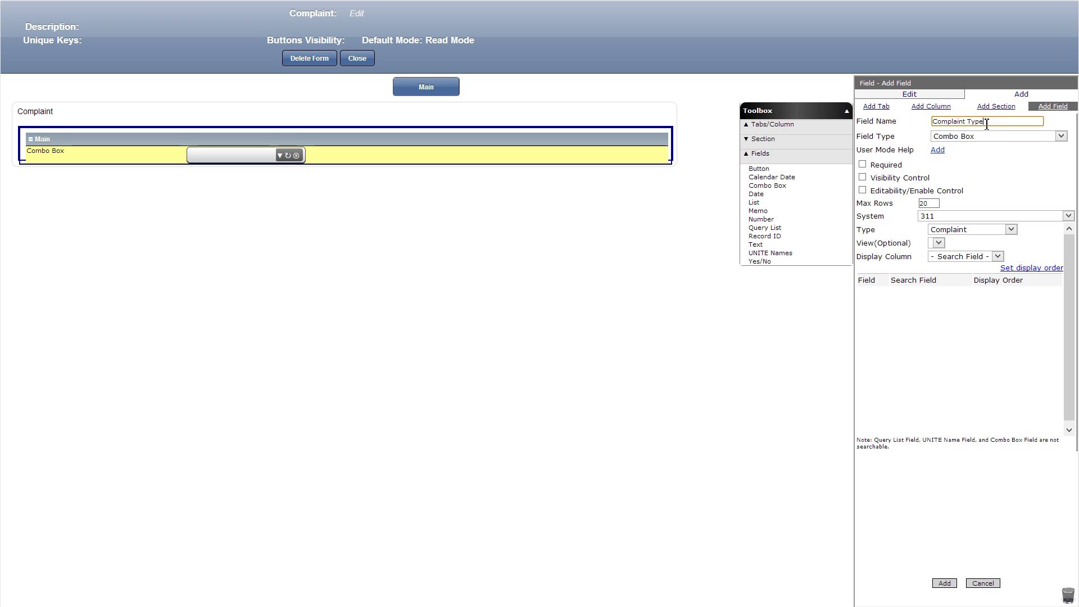
pyautogui.click(988, 229)
pyautogui.click(964, 267)
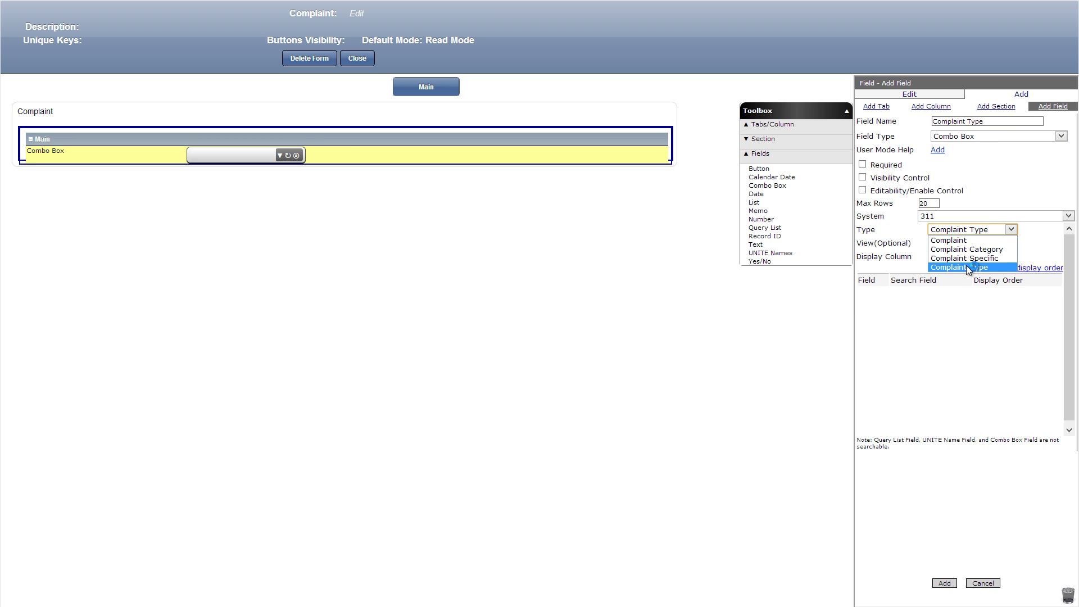
pyautogui.click(863, 294)
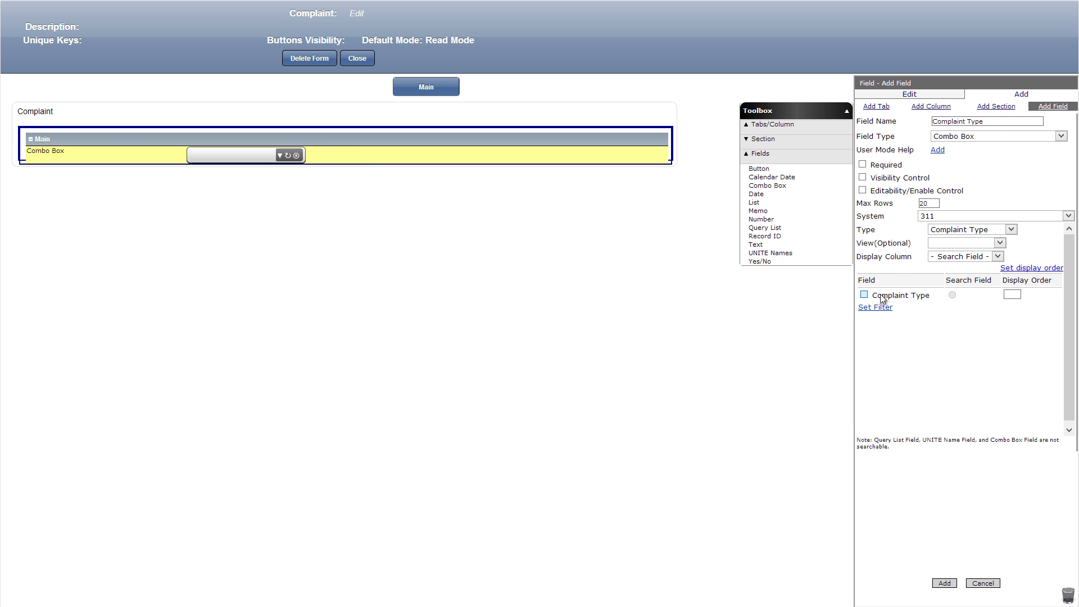
pyautogui.click(1018, 295)
pyautogui.write('1')
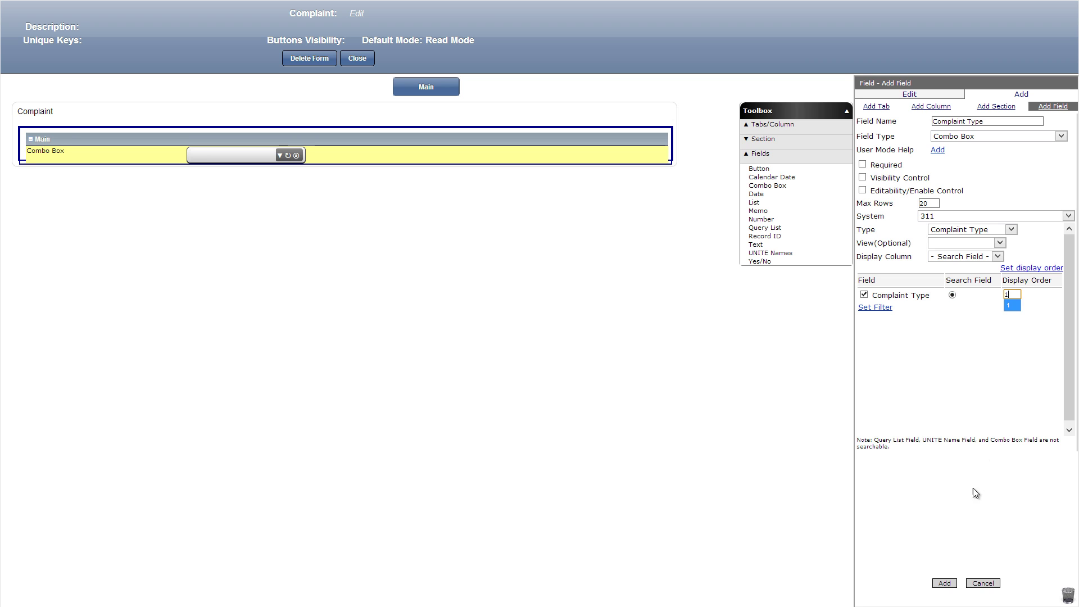
pyautogui.click(946, 583)
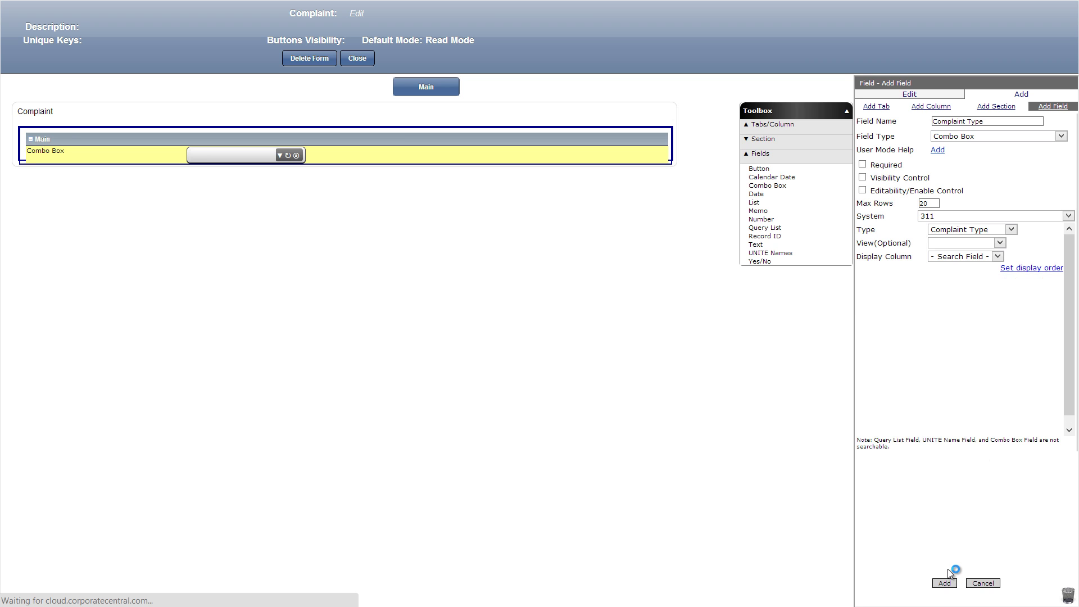
# Add a Complaint Category combo box on Complaint Category records, display orders 1–3, filtered by Complaint Type
pyautogui.click(754, 161)
pyautogui.moveTo(767, 185); pyautogui.dragTo(292, 172)
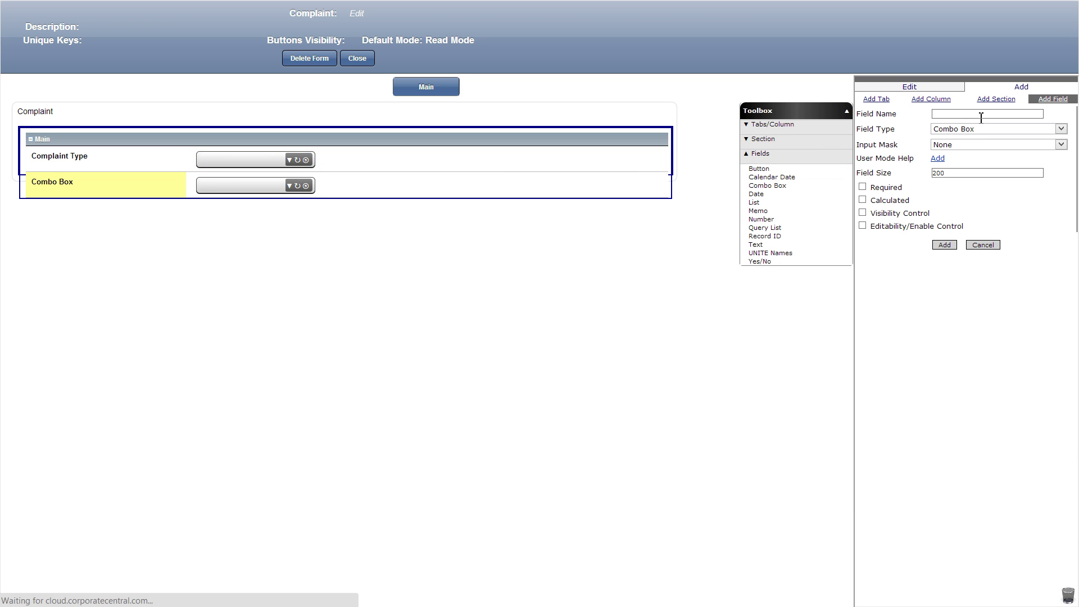
pyautogui.click(981, 114)
pyautogui.write('Complaint Category')
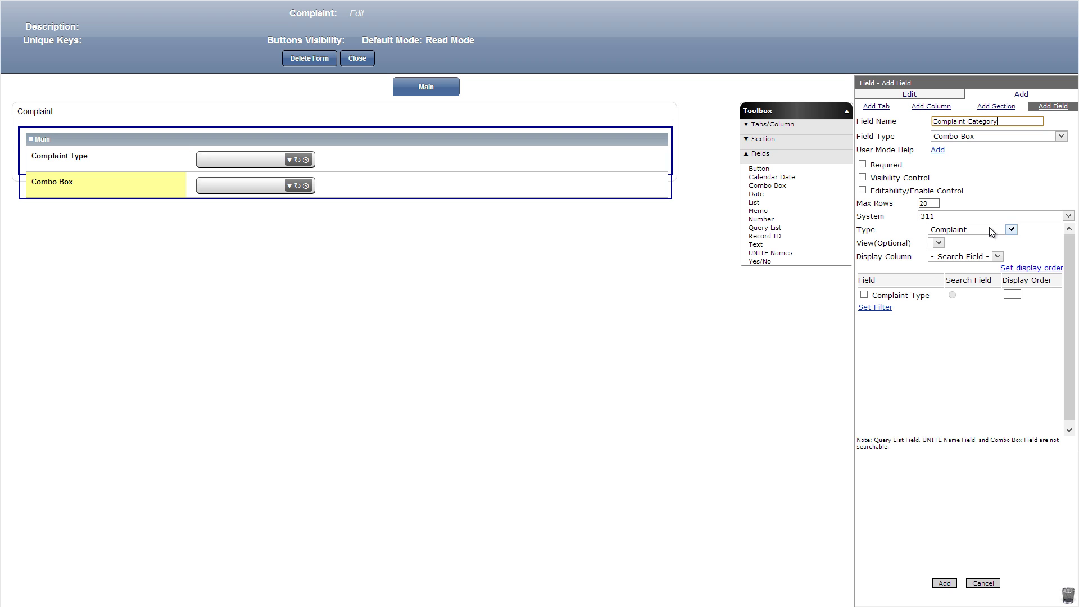
pyautogui.click(989, 231)
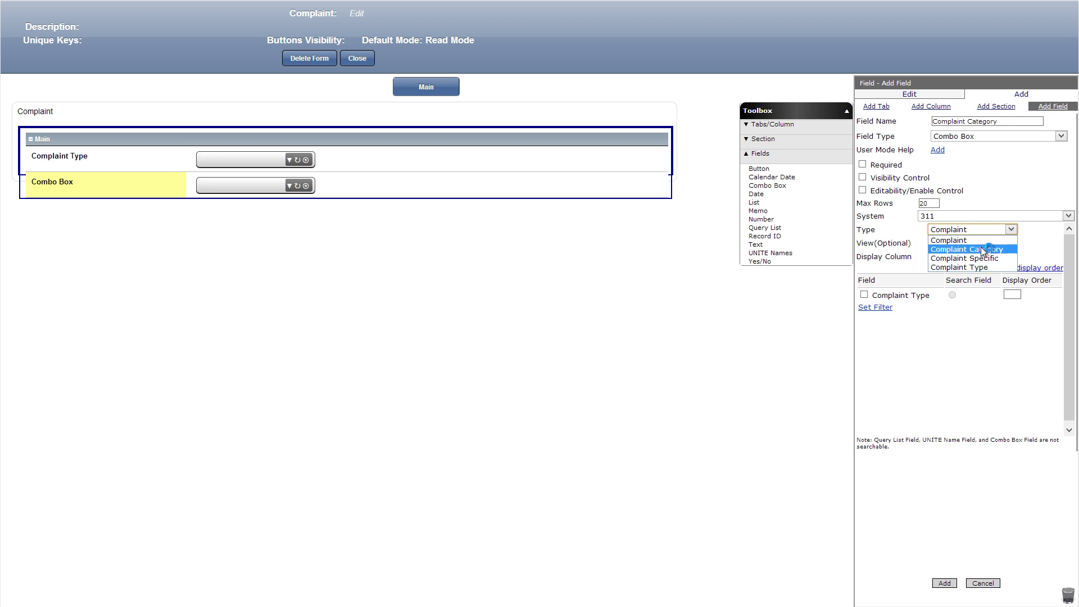
pyautogui.click(980, 249)
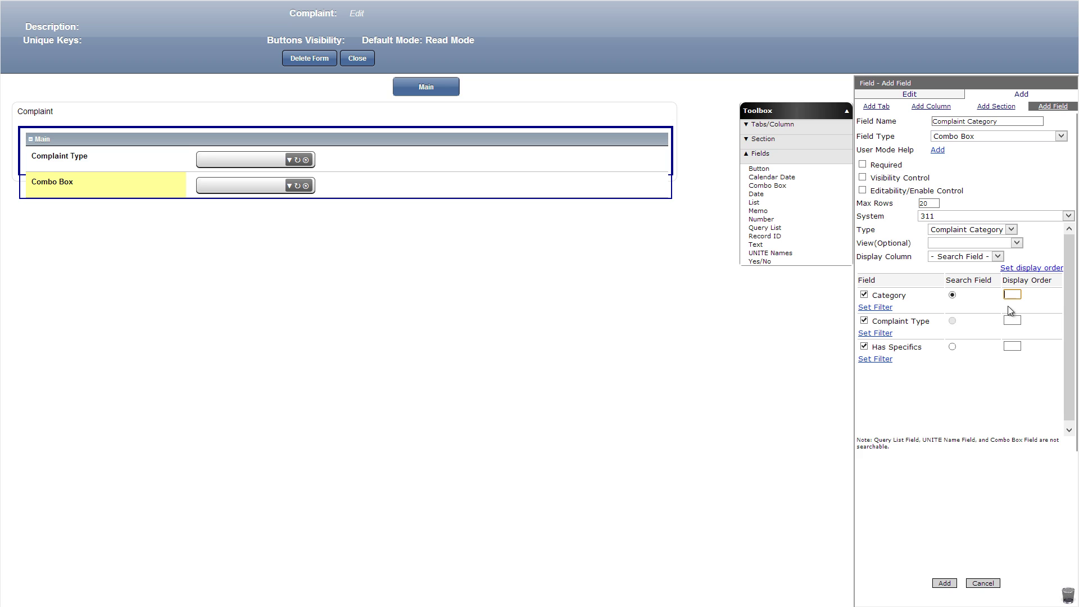
pyautogui.write('1')
pyautogui.click(1011, 319)
pyautogui.write('2')
pyautogui.write('3')
pyautogui.click(889, 333)
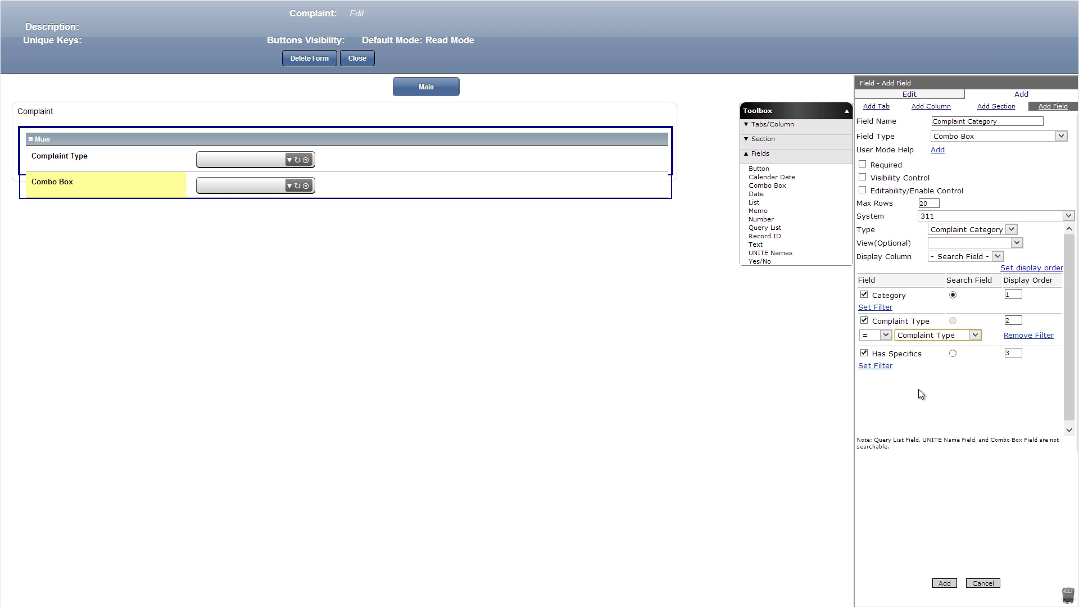
pyautogui.click(944, 583)
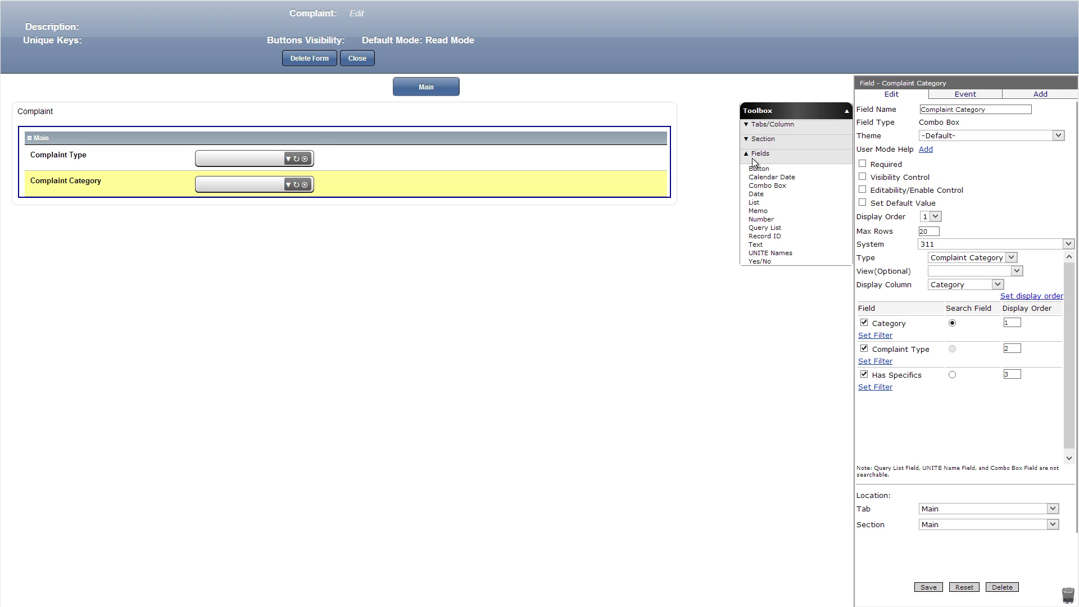
# Add a Complaint Specific combo box visible only when Has Specifics is 'Yes'
pyautogui.moveTo(767, 185); pyautogui.dragTo(597, 193)
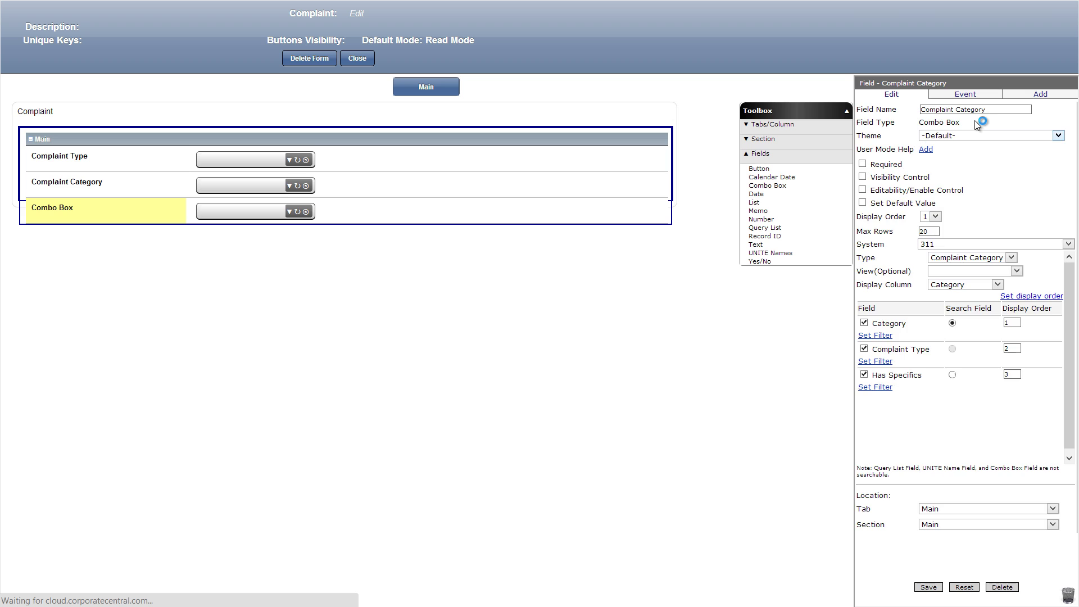
pyautogui.write('Complaint Specific')
pyautogui.click(862, 177)
pyautogui.click(868, 192)
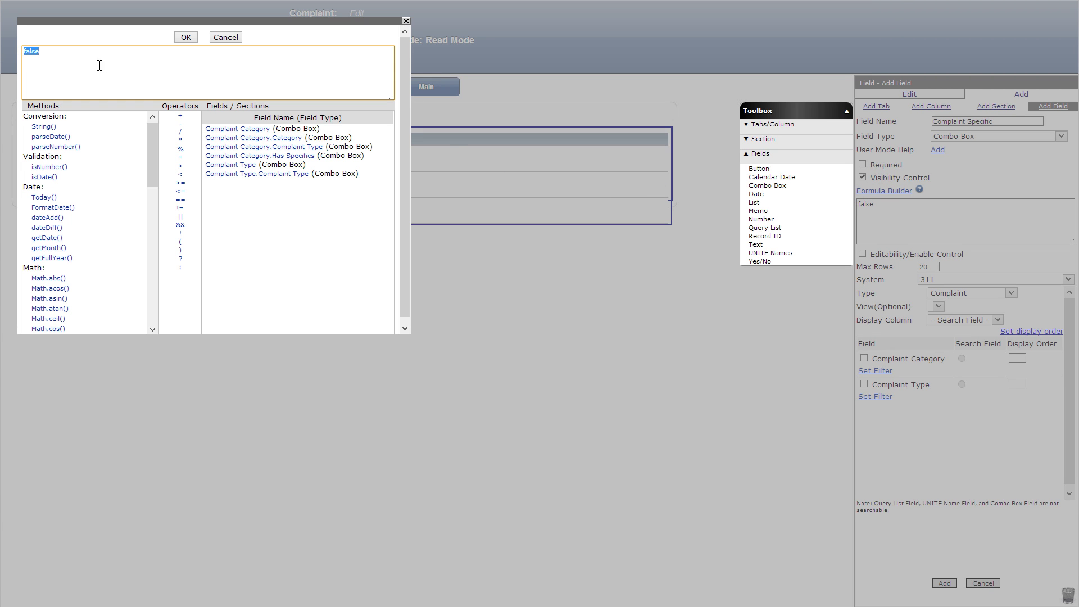
pyautogui.click(264, 156)
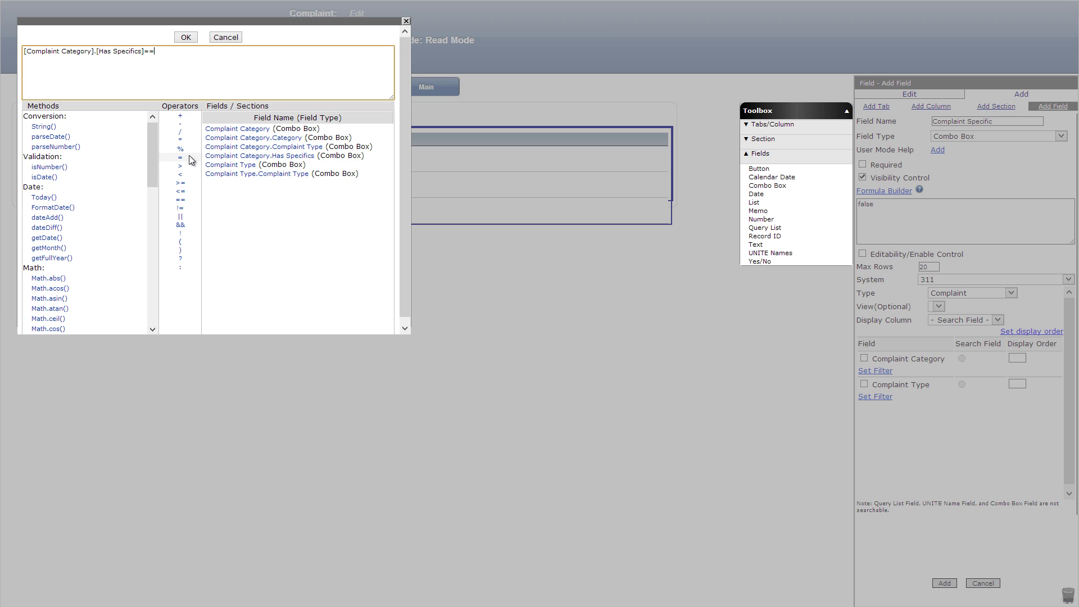
pyautogui.write("'Yes'")
pyautogui.click(185, 37)
# Source it from Complaint Specific, Complaint Category order 2 and filtered, then add a Standard section below
pyautogui.click(1011, 293)
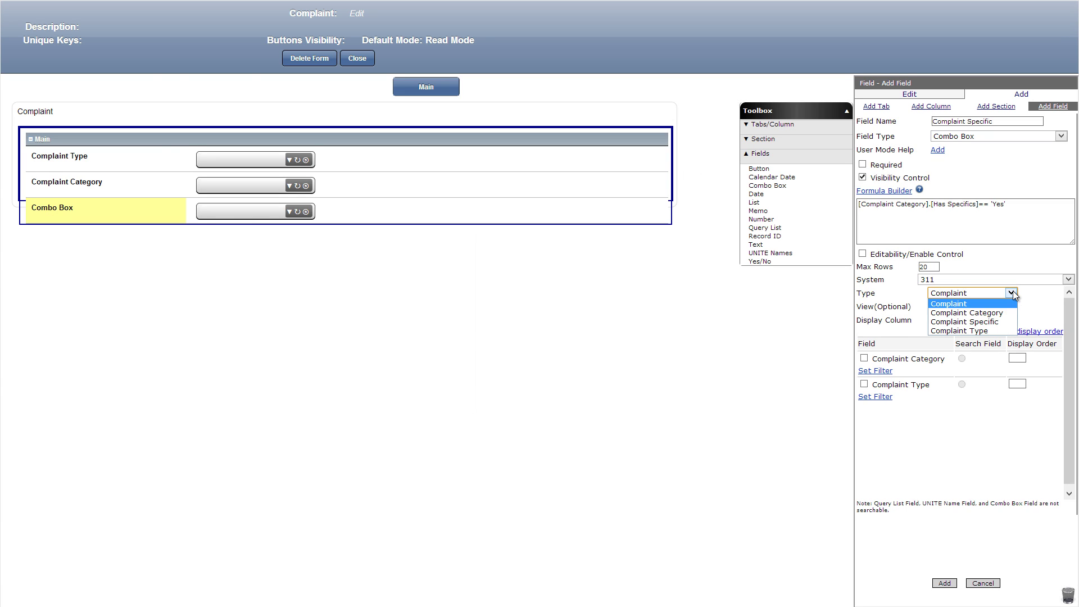
pyautogui.click(1004, 324)
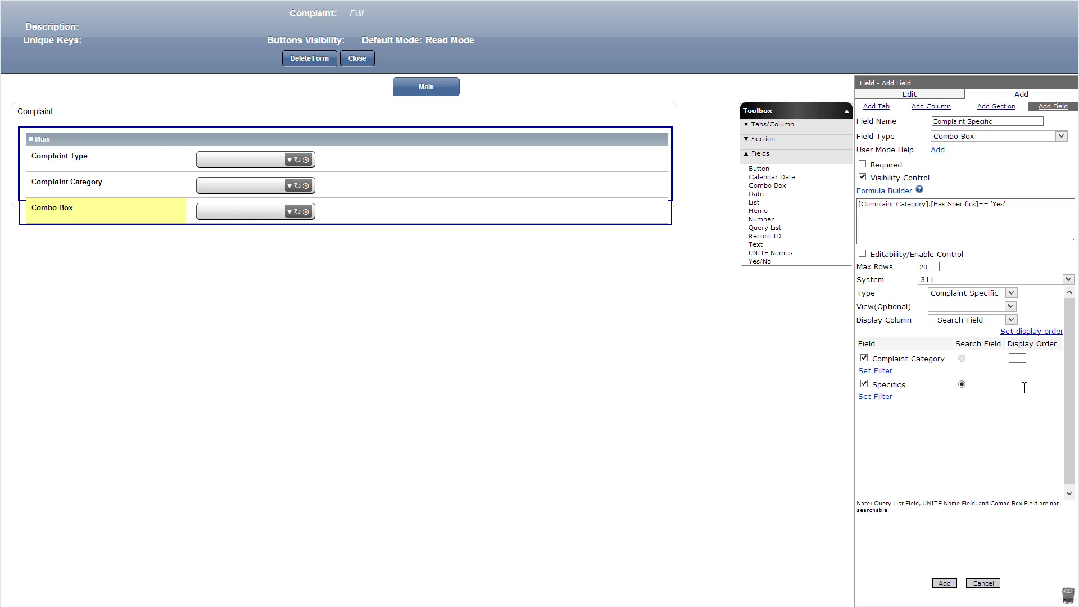
pyautogui.click(1016, 359)
pyautogui.write('2')
pyautogui.click(886, 371)
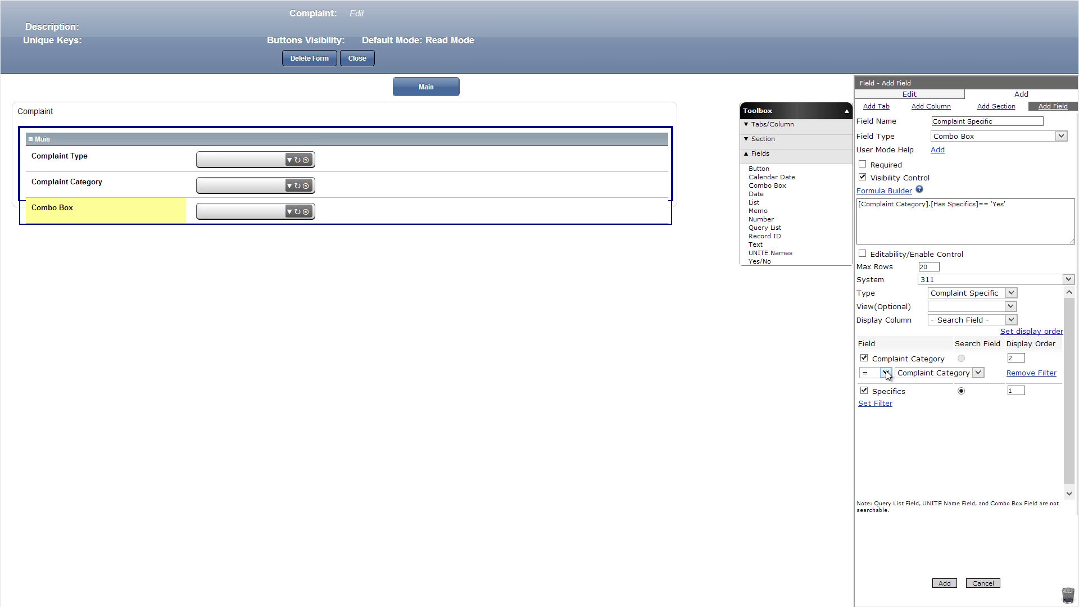
pyautogui.click(944, 583)
pyautogui.click(753, 138)
pyautogui.moveTo(756, 154); pyautogui.dragTo(490, 257)
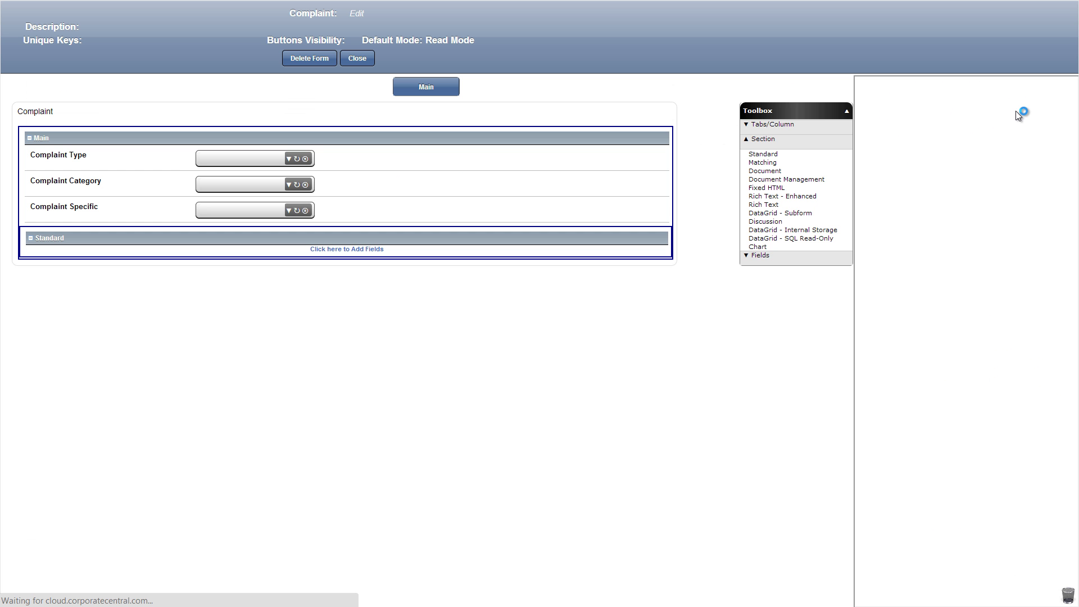
# Make the section Tab Visibility with formula-controlled visibility and add a MainTabDisabled text field
pyautogui.click(862, 198)
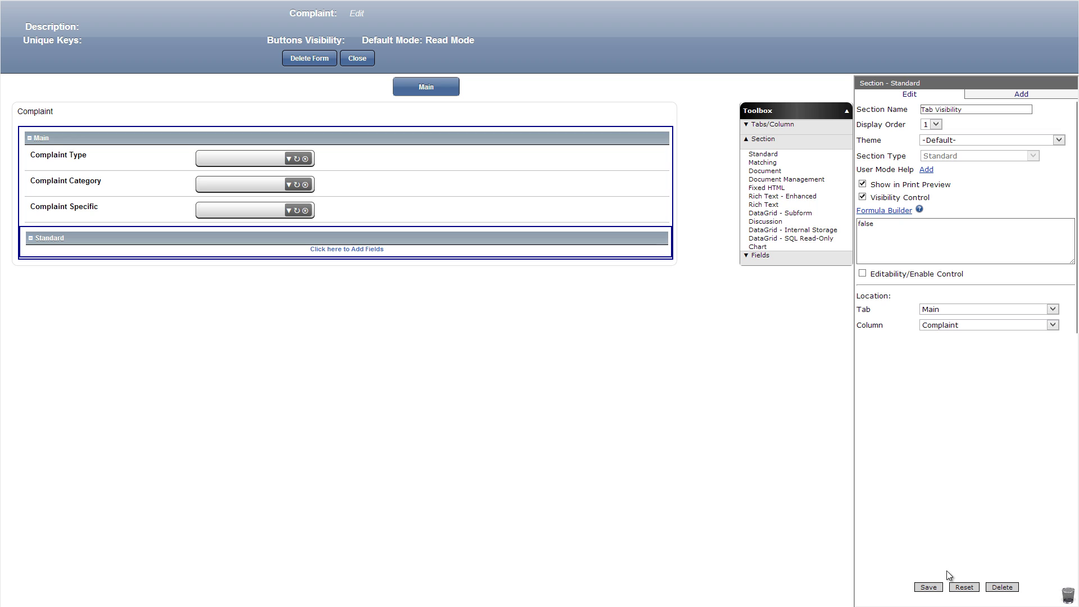
pyautogui.click(935, 587)
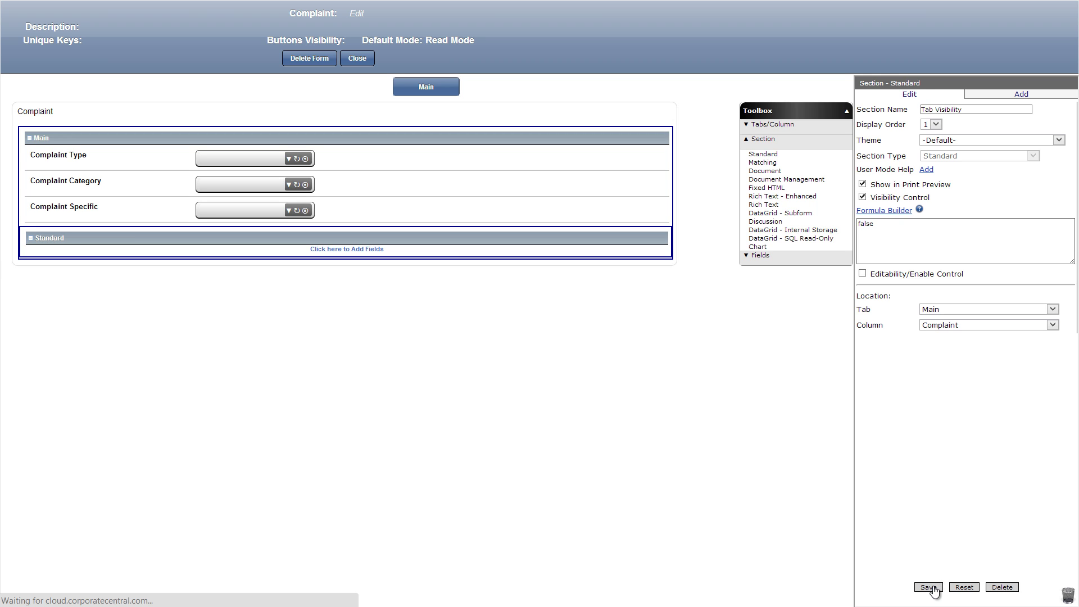
pyautogui.click(759, 256)
pyautogui.moveTo(755, 244); pyautogui.dragTo(430, 260)
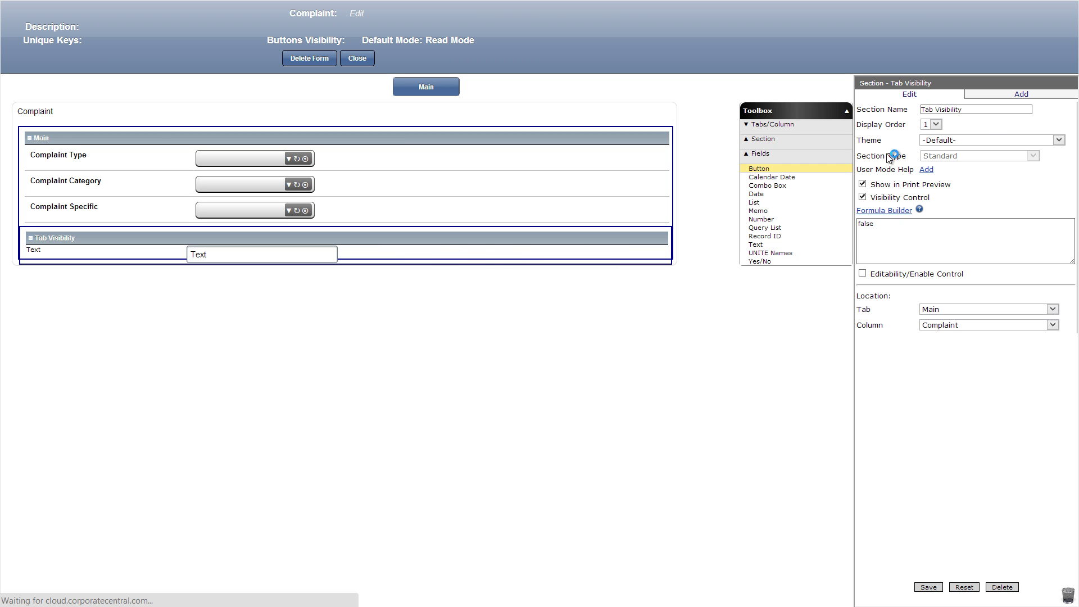
pyautogui.click(928, 584)
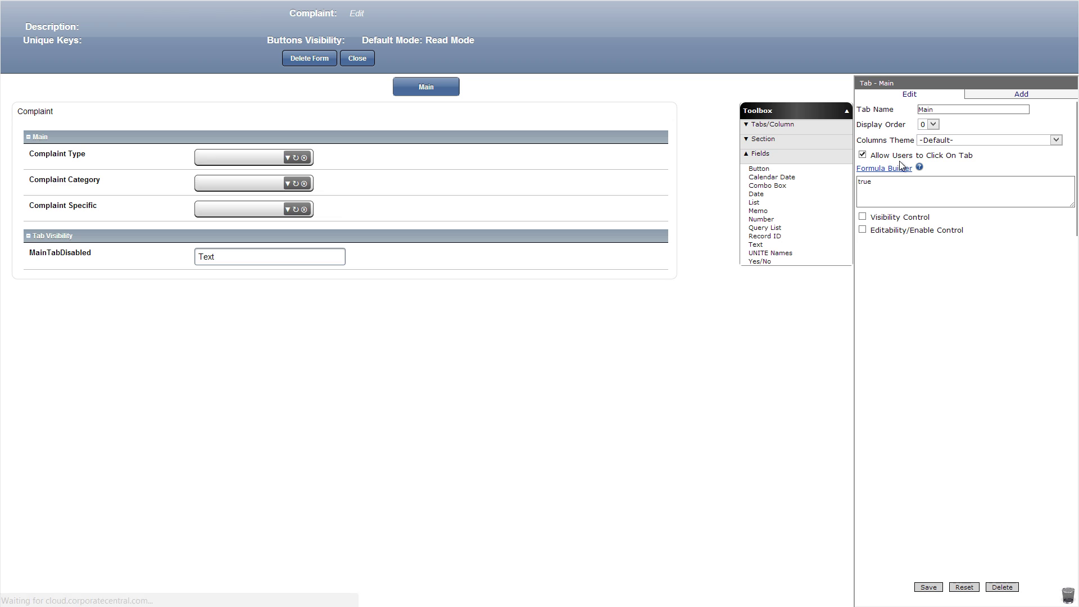
# Set the Main tab's click formula to [MainTabDisabled] != 'True' and add a button to Tab Visibility
pyautogui.click(898, 169)
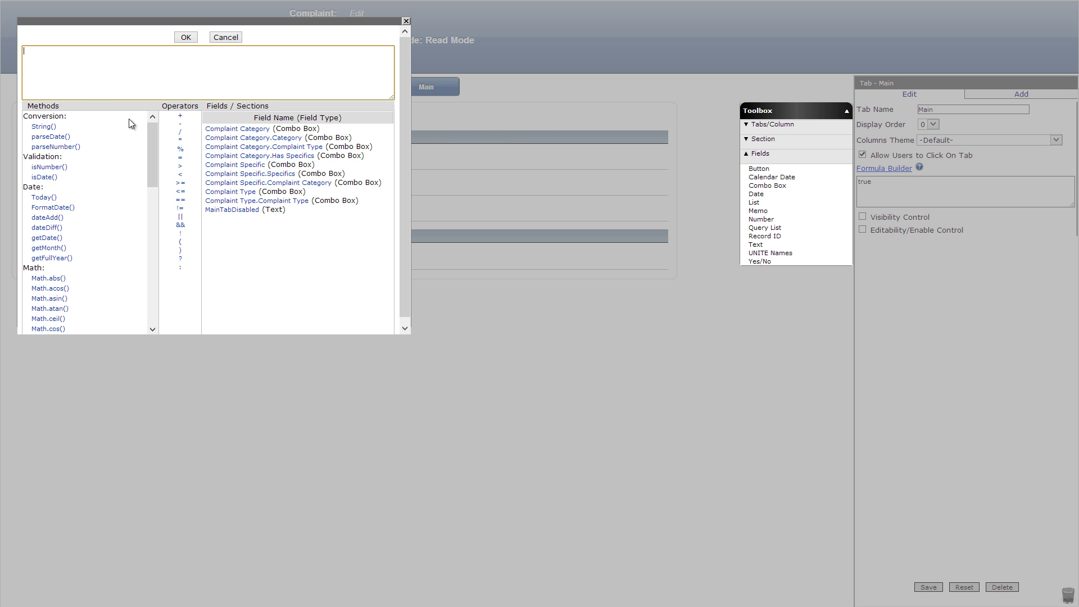
pyautogui.press('Delete')
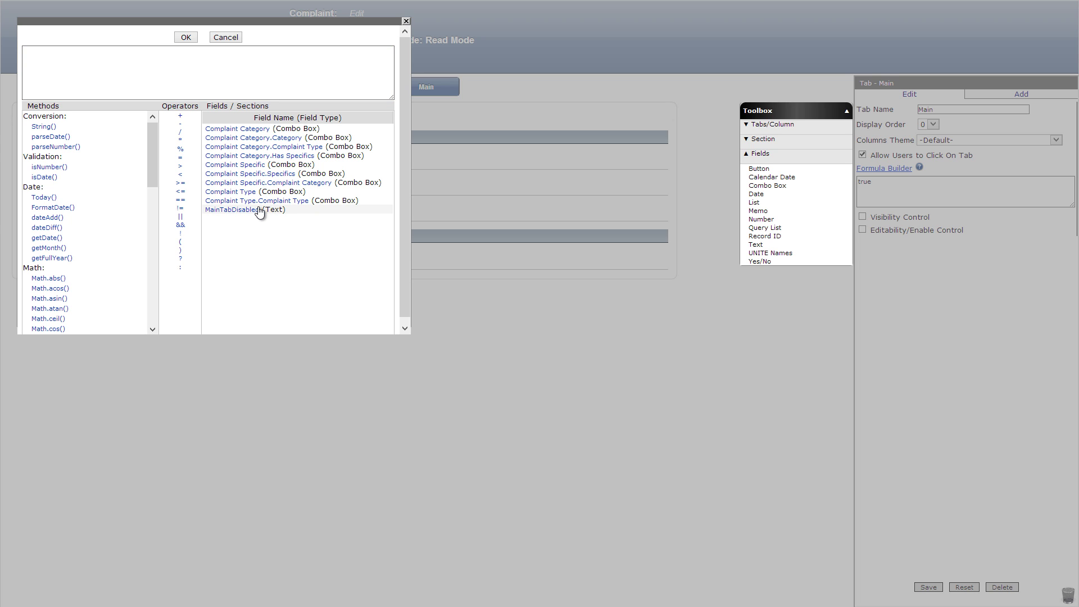
pyautogui.click(256, 211)
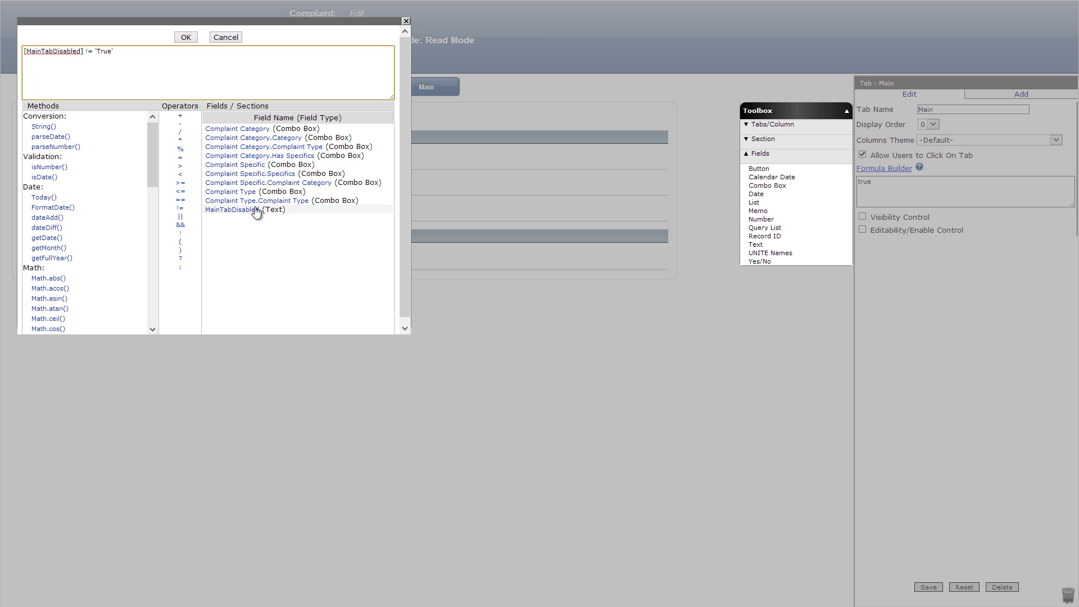
pyautogui.click(185, 37)
pyautogui.moveTo(759, 169); pyautogui.dragTo(339, 298)
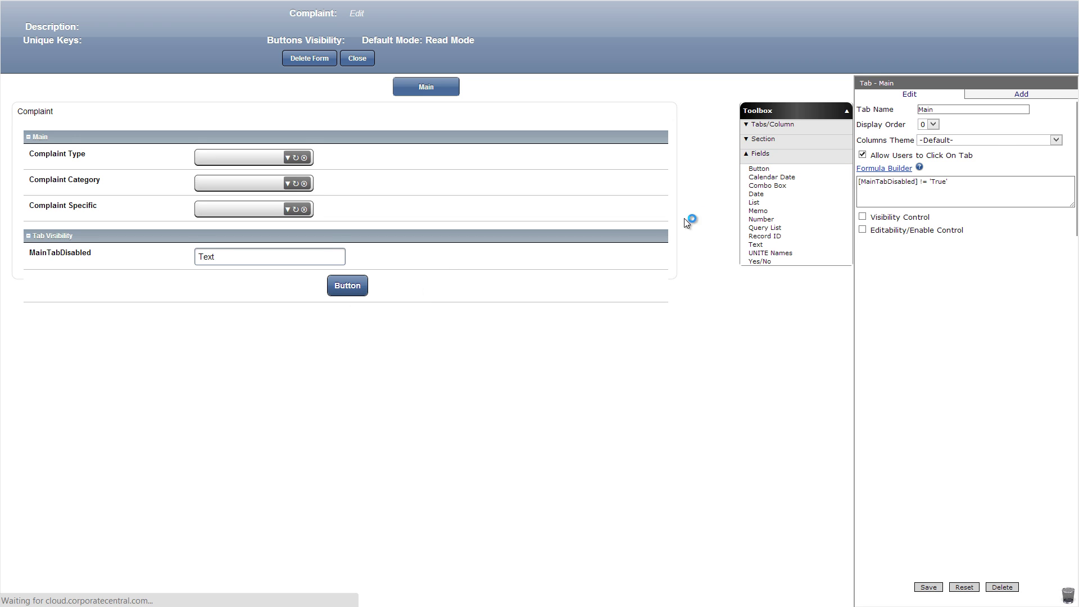
# Save the > button with an OnClick Set Value event making MainTabDisabled 'True', and add a new tab
pyautogui.click(926, 586)
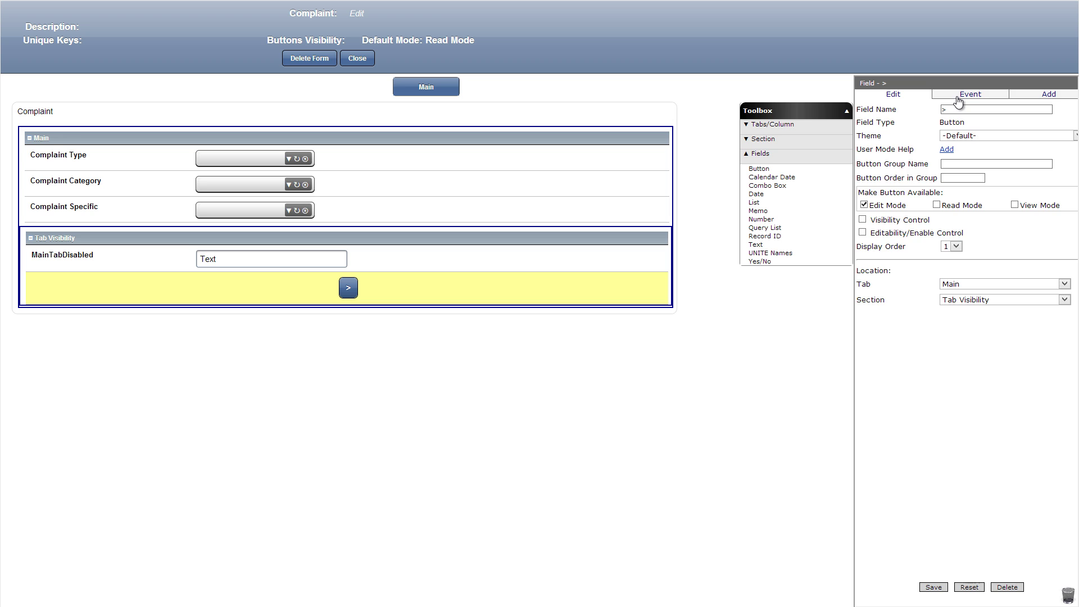
pyautogui.click(959, 100)
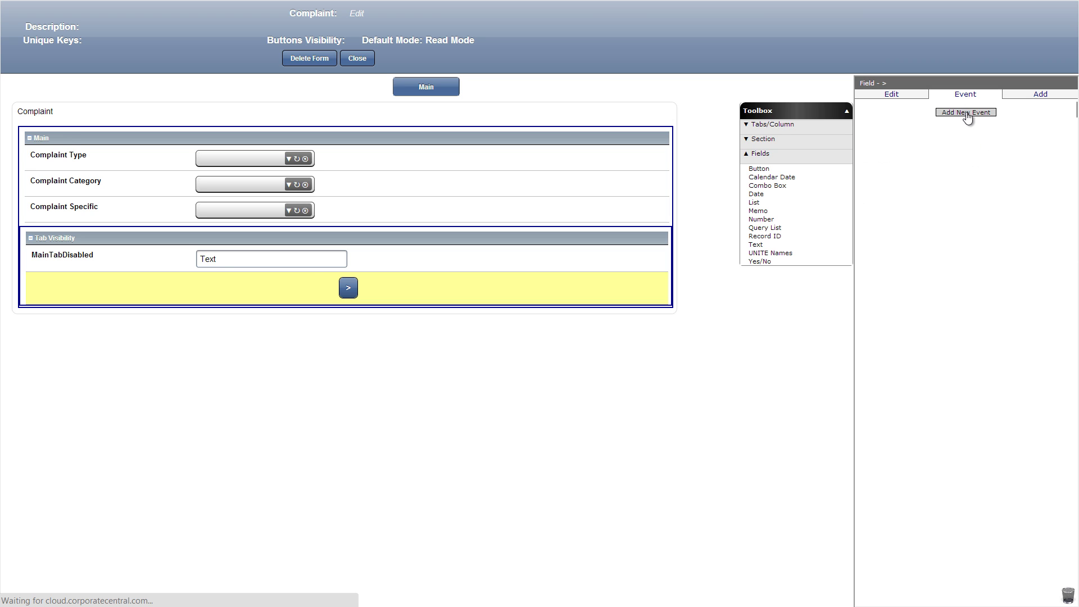
pyautogui.click(966, 112)
pyautogui.click(950, 127)
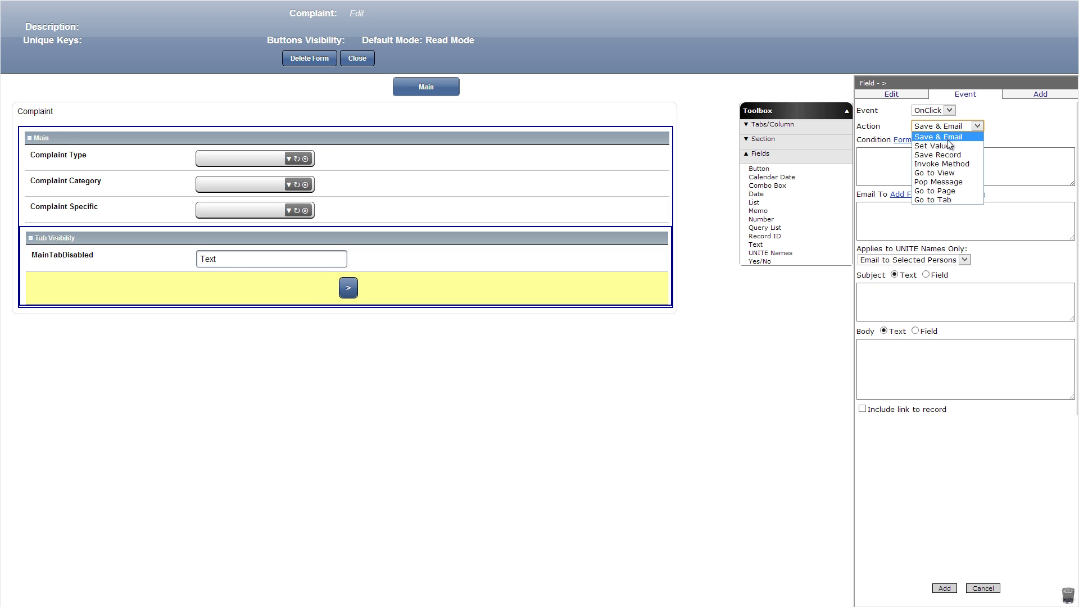
pyautogui.click(949, 146)
pyautogui.click(921, 237)
pyautogui.write("'True")
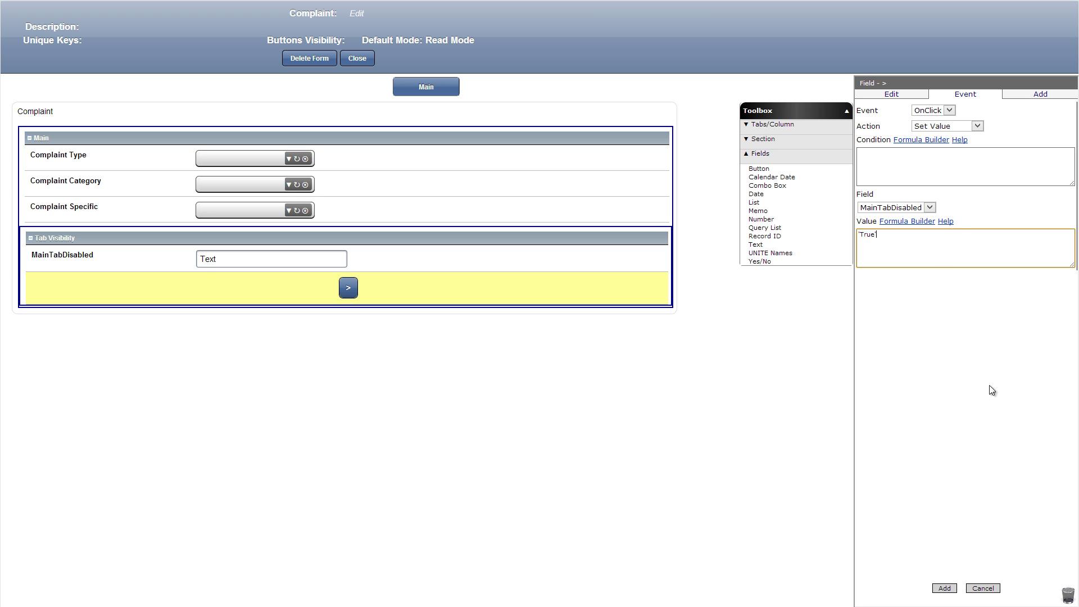
pyautogui.click(936, 589)
pyautogui.moveTo(761, 138); pyautogui.dragTo(470, 89)
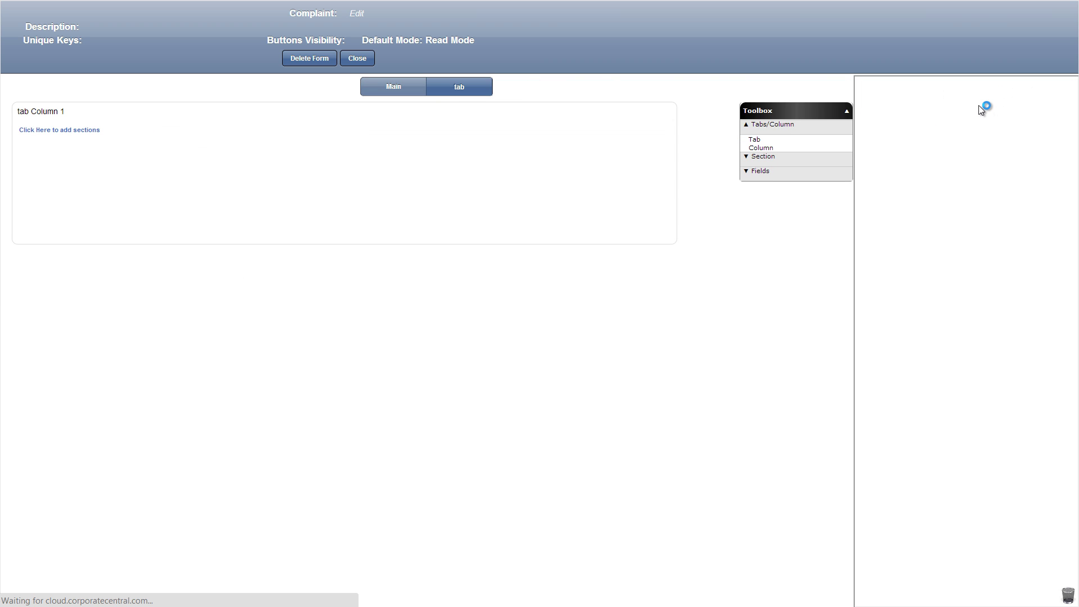
# Rename the new tab to What and move the > button into the Main section
pyautogui.moveTo(979, 109); pyautogui.dragTo(911, 111)
pyautogui.write('What')
pyautogui.press('Return')
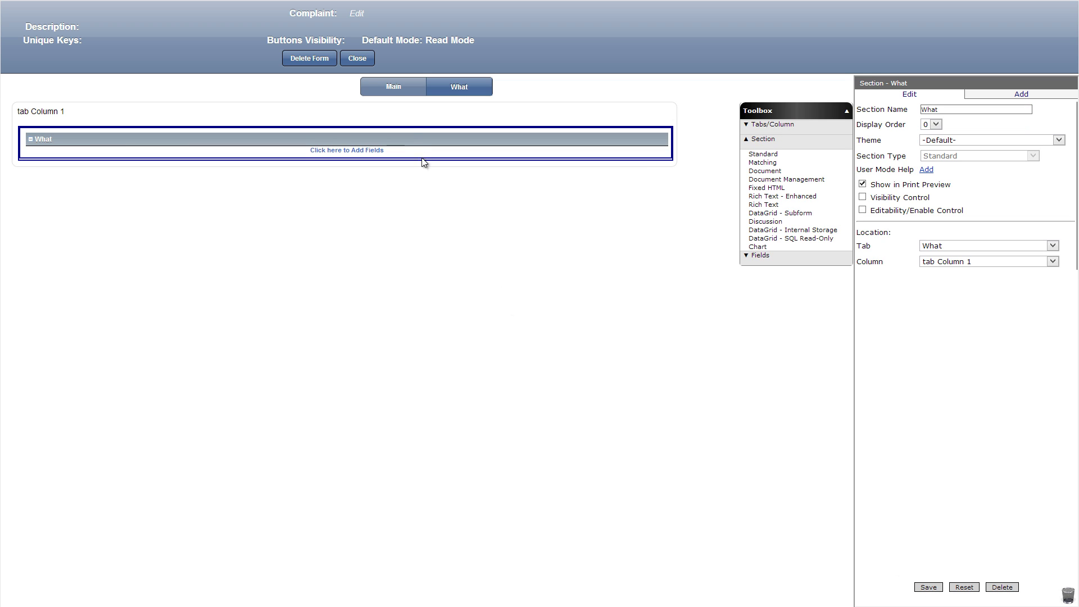
pyautogui.click(388, 90)
pyautogui.moveTo(353, 247)
pyautogui.mouseDown()
pyautogui.moveTo(349, 224)
pyautogui.moveTo(347, 235)
pyautogui.mouseUp()
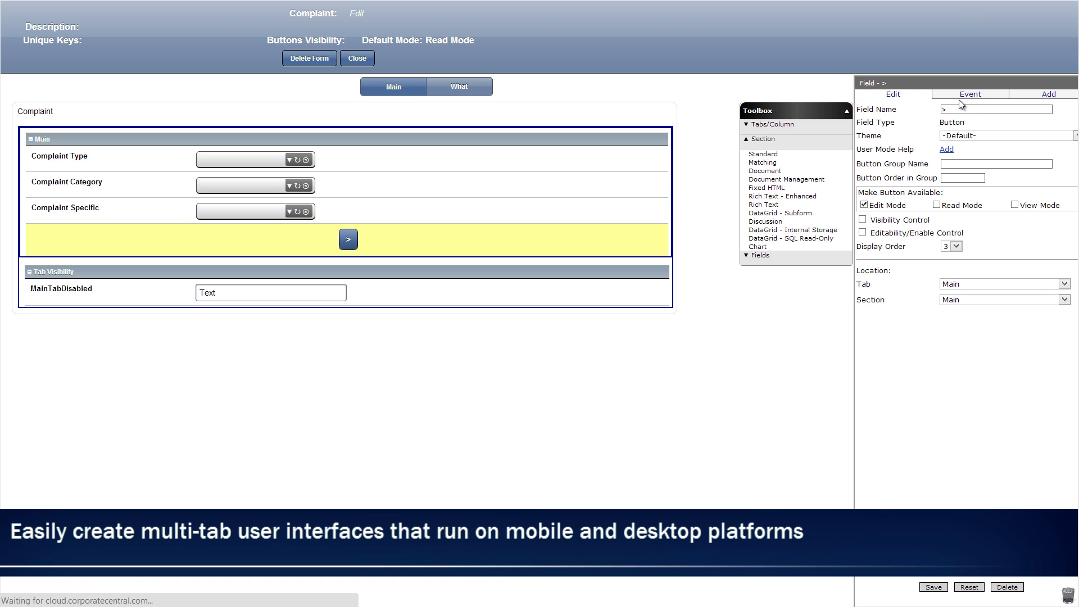
# Add a second OnClick event to the > button that goes to the What tab
pyautogui.click(973, 94)
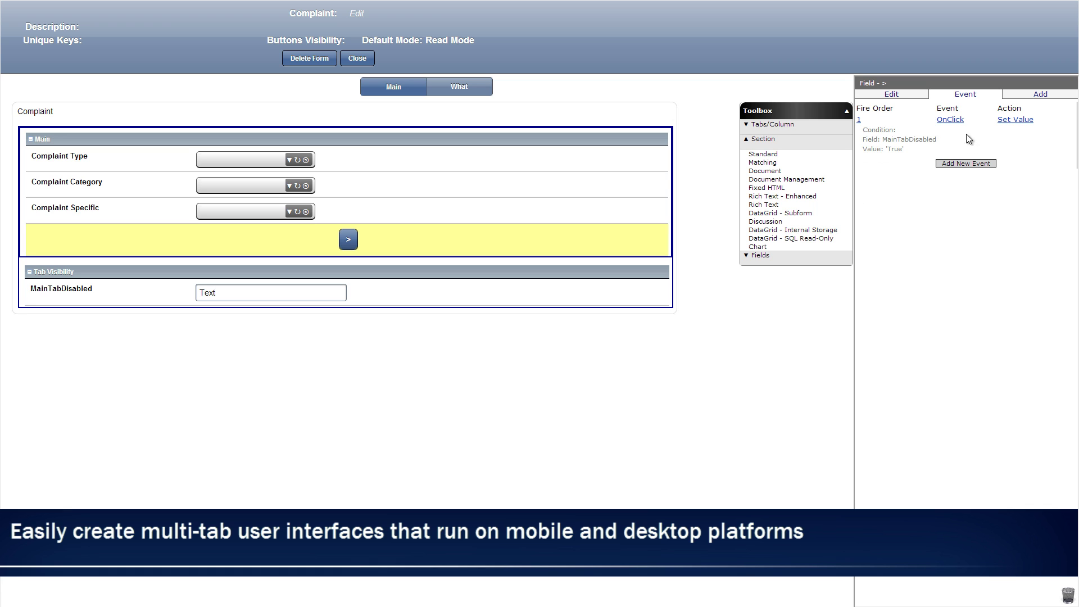
pyautogui.click(964, 163)
pyautogui.click(948, 127)
pyautogui.click(940, 199)
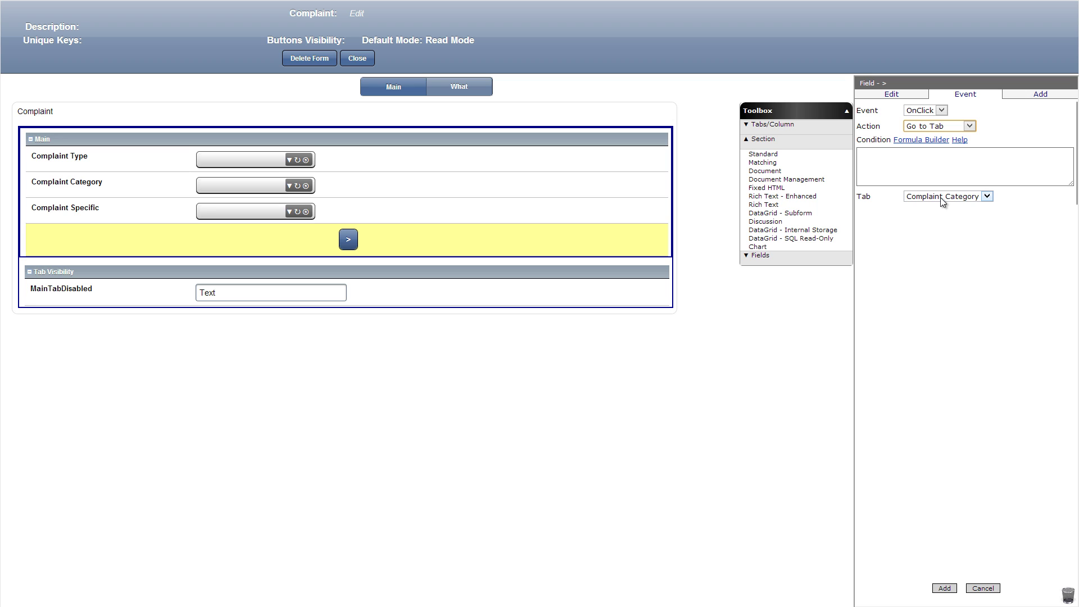
pyautogui.click(940, 197)
pyautogui.click(944, 252)
pyautogui.click(950, 588)
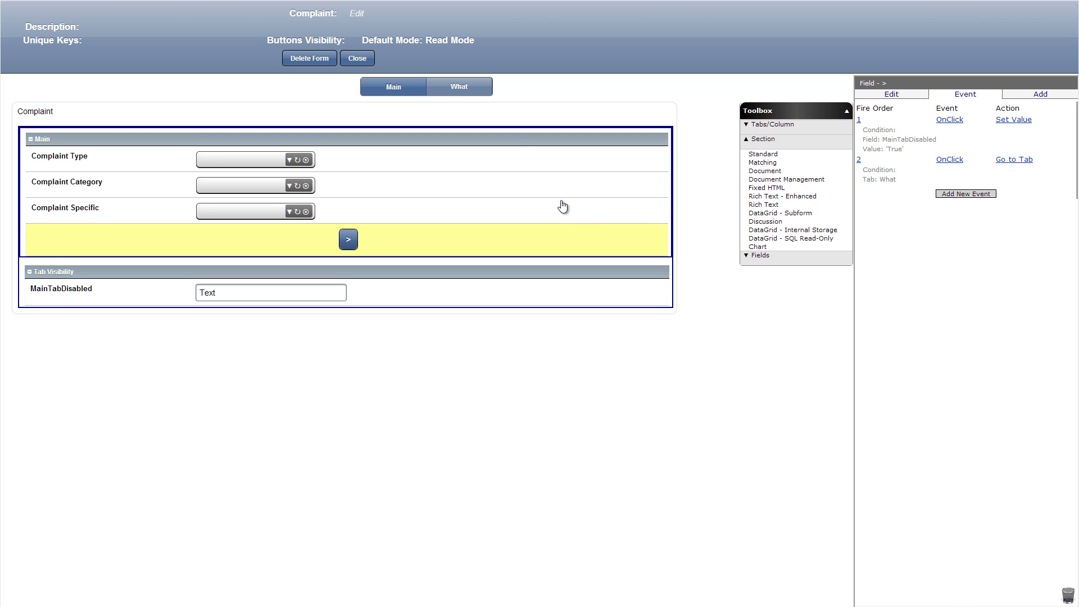
pyautogui.click(477, 90)
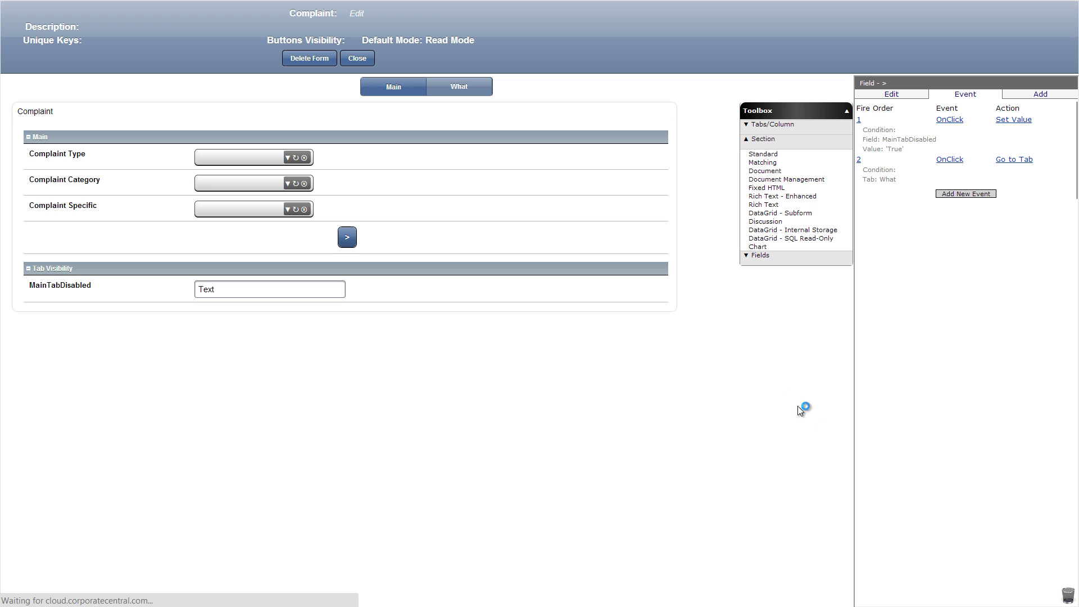
# Add a calculated Complaint field to the What section with formula [Complaint Type]
pyautogui.moveTo(756, 245); pyautogui.dragTo(549, 154)
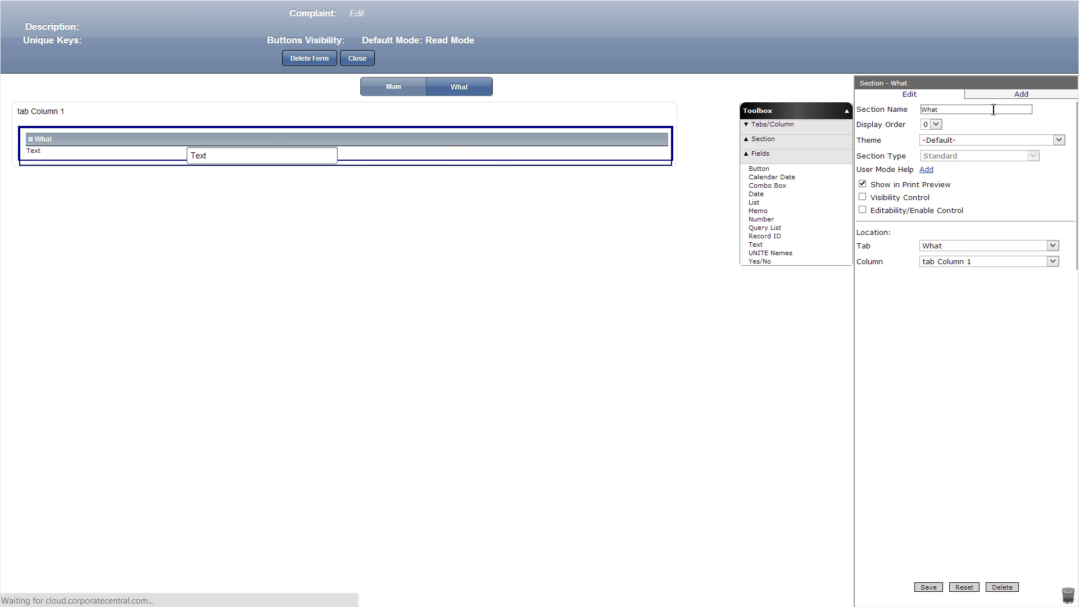
pyautogui.click(862, 207)
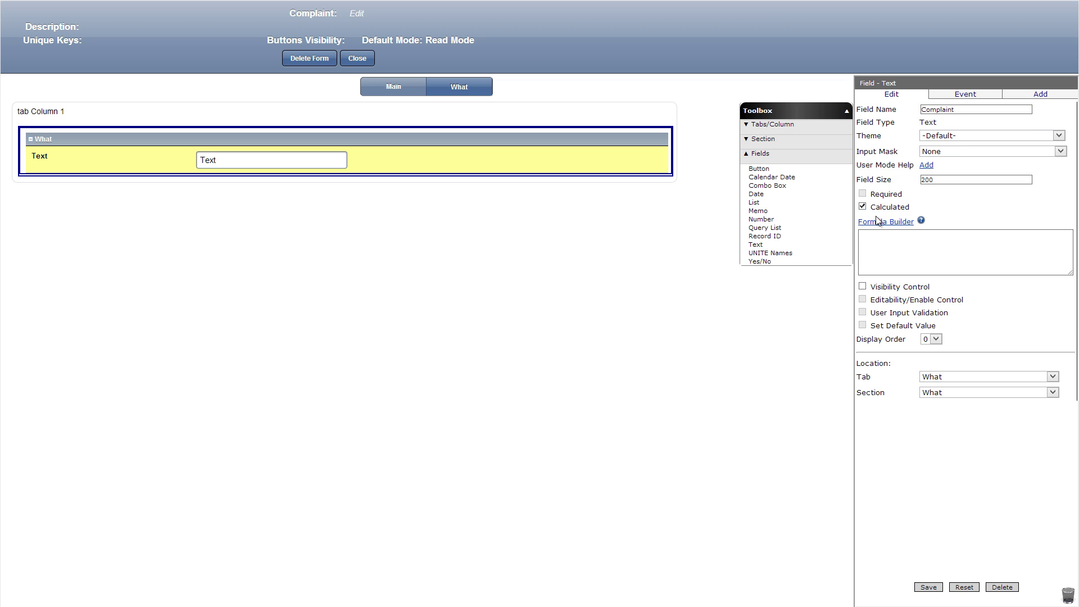
pyautogui.click(881, 222)
pyautogui.click(242, 192)
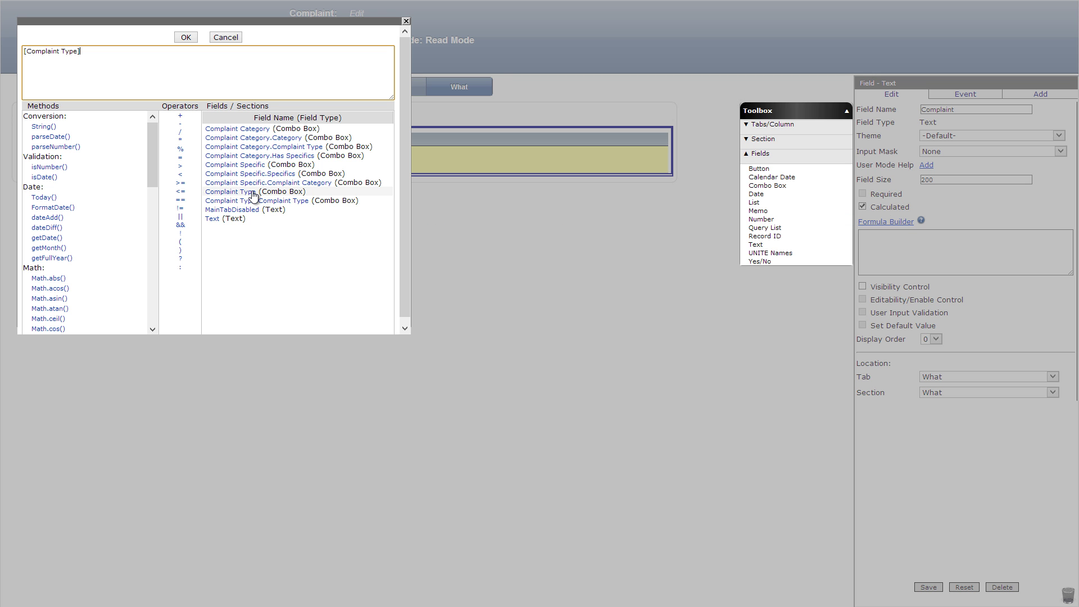
pyautogui.click(181, 40)
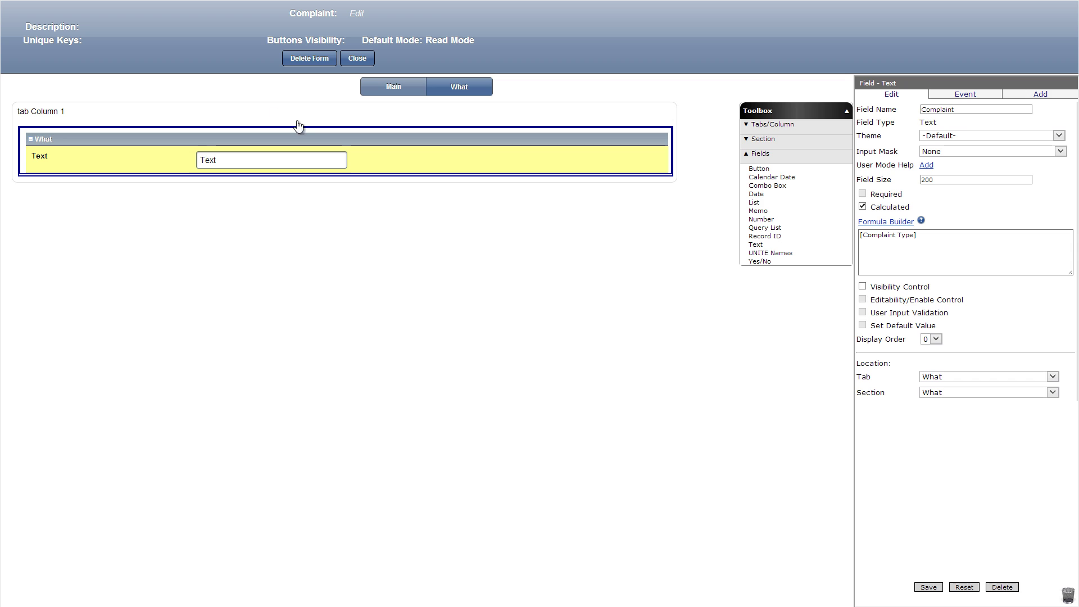
pyautogui.click(928, 587)
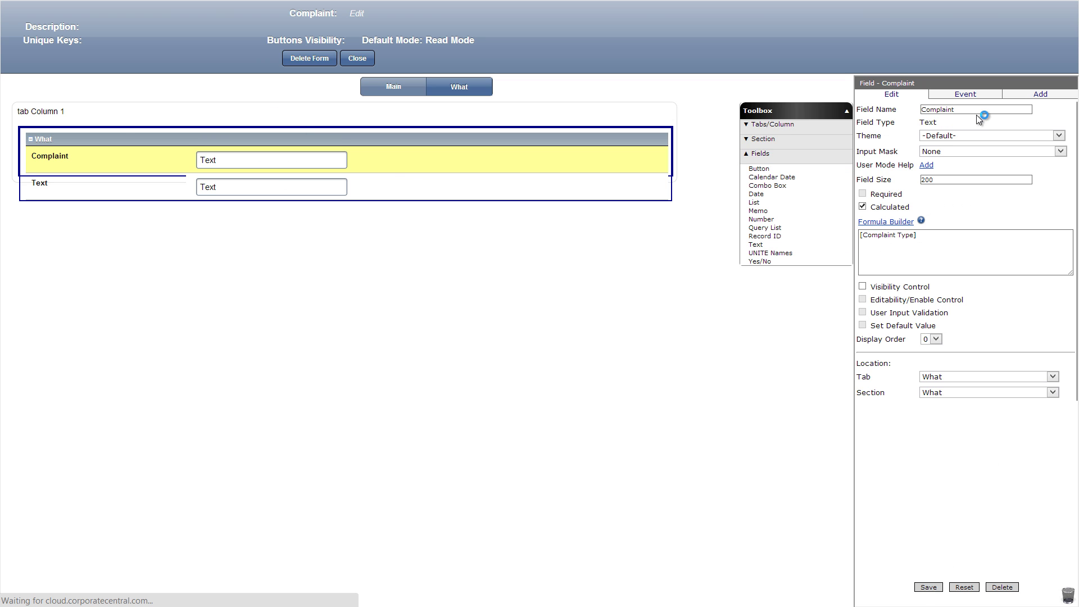
# Make the next field a calculated Category field with formula [Complaint Category]
pyautogui.click(881, 222)
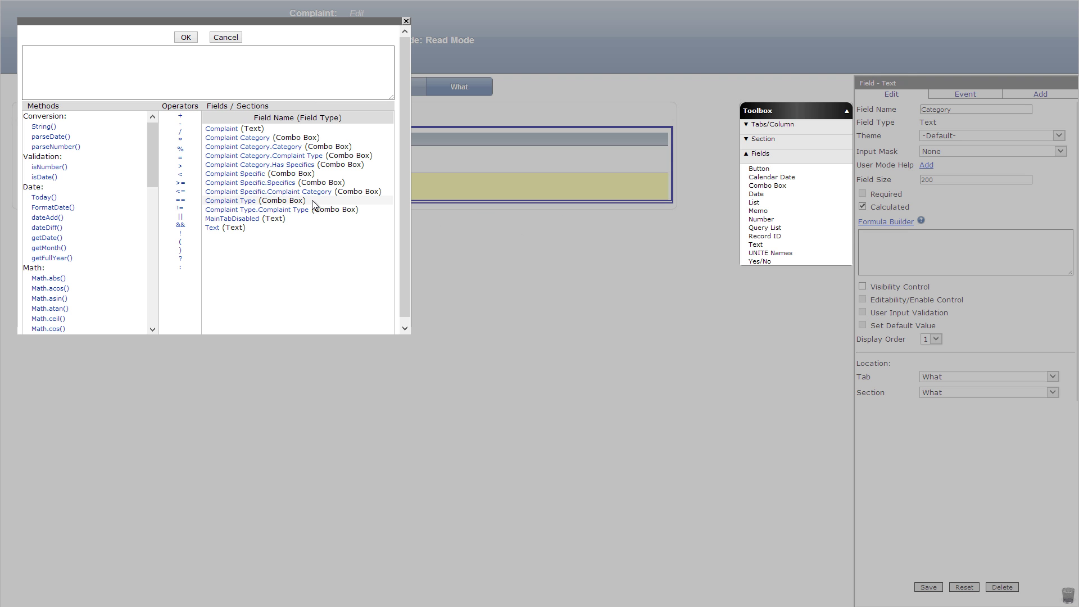
pyautogui.click(242, 137)
pyautogui.click(186, 37)
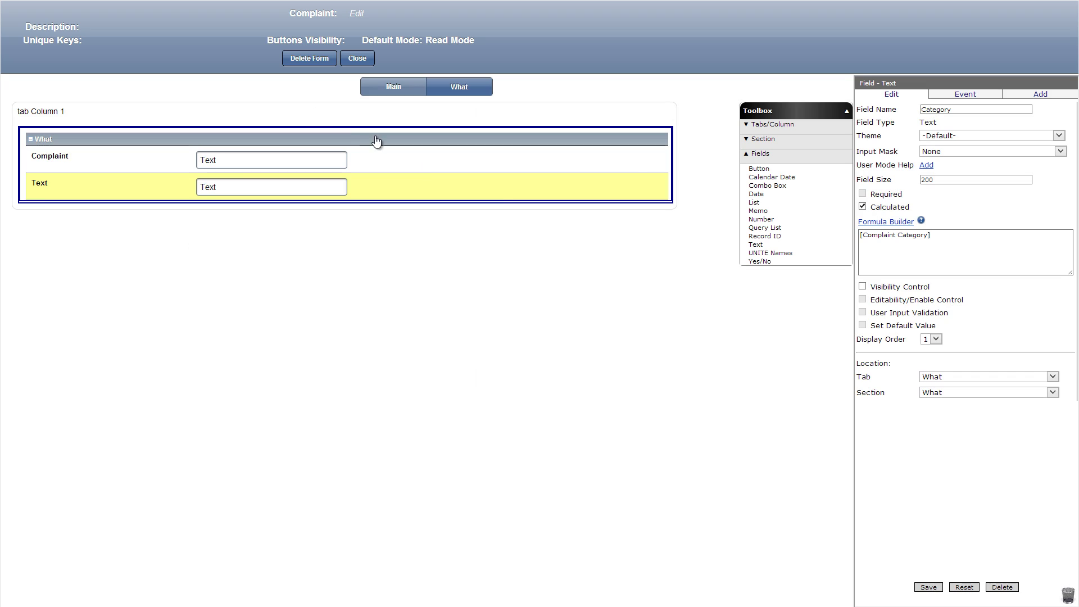
pyautogui.click(928, 587)
# Rename the third field to Specific and make it calculate [Complaint Specific]
pyautogui.click(956, 110)
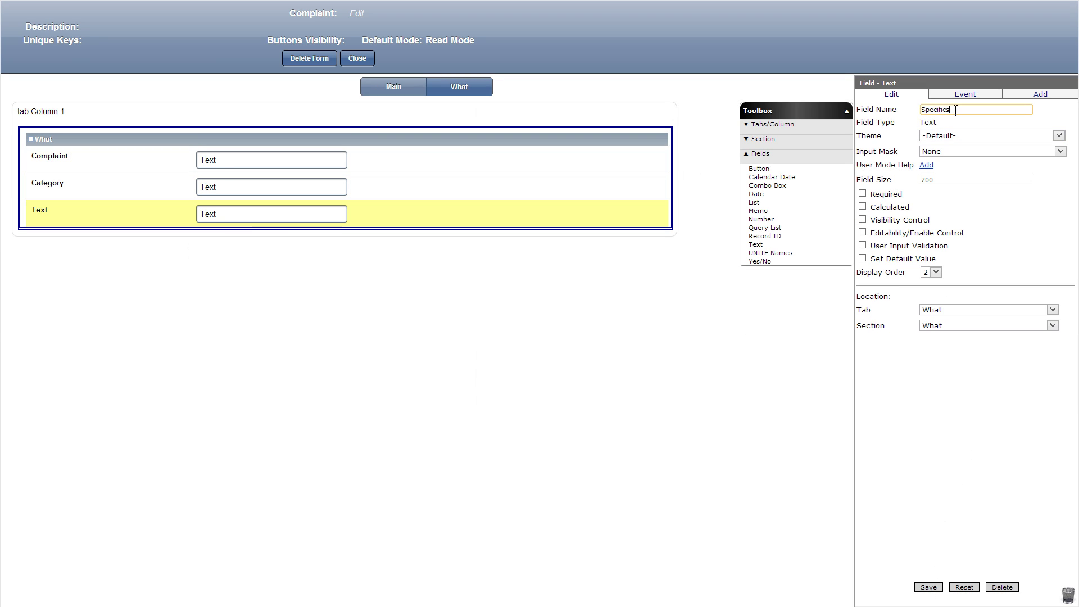
pyautogui.press('BackSpace')
pyautogui.click(862, 207)
pyautogui.click(888, 222)
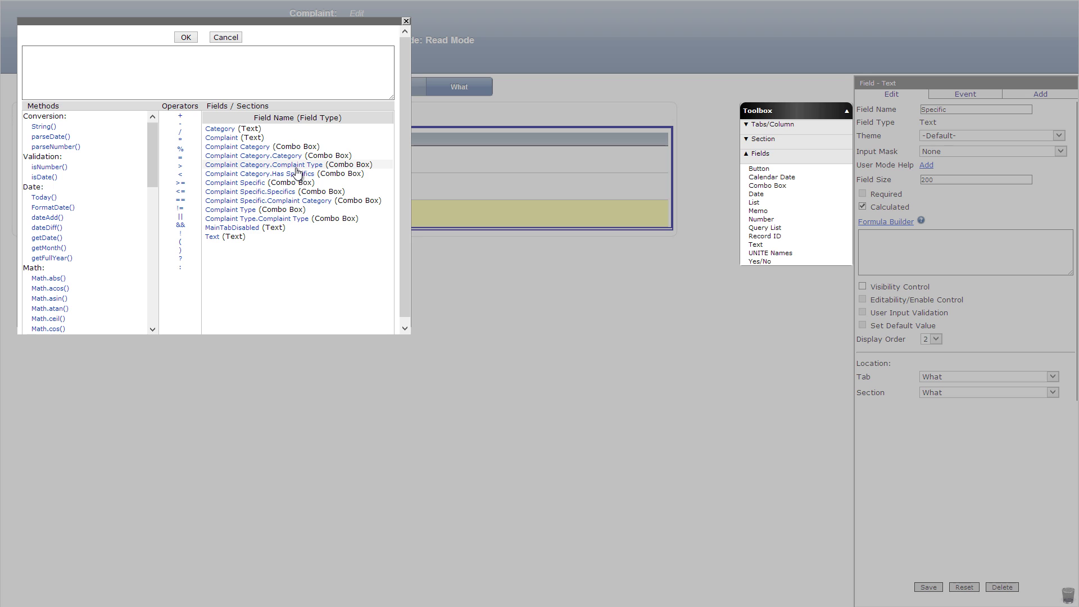
pyautogui.click(235, 182)
pyautogui.click(185, 37)
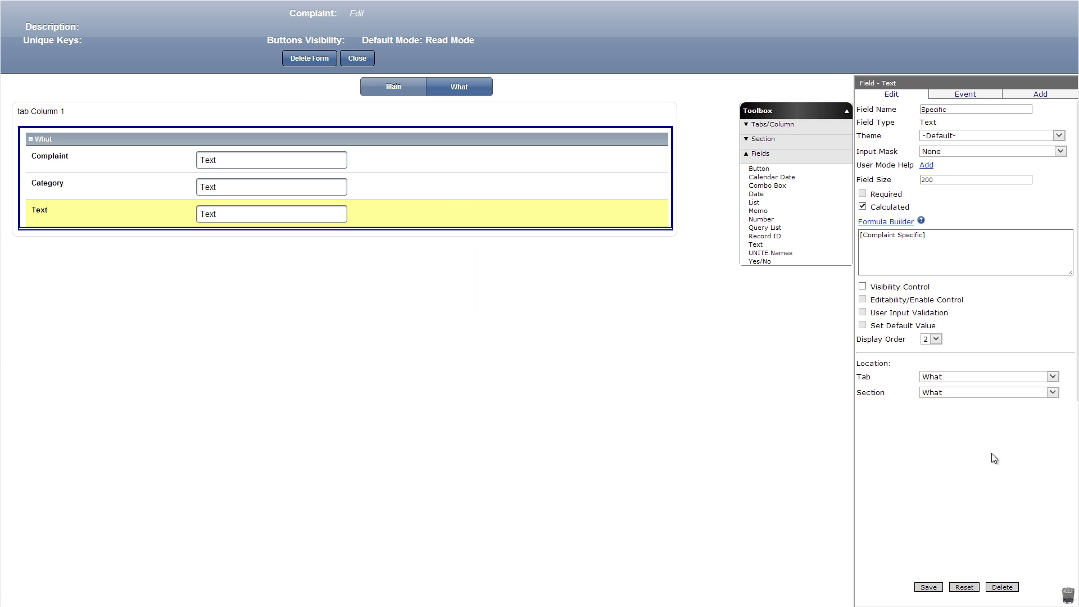
# Save Specific, then add a Description memo field and a required Date Observed date field below it
pyautogui.click(935, 586)
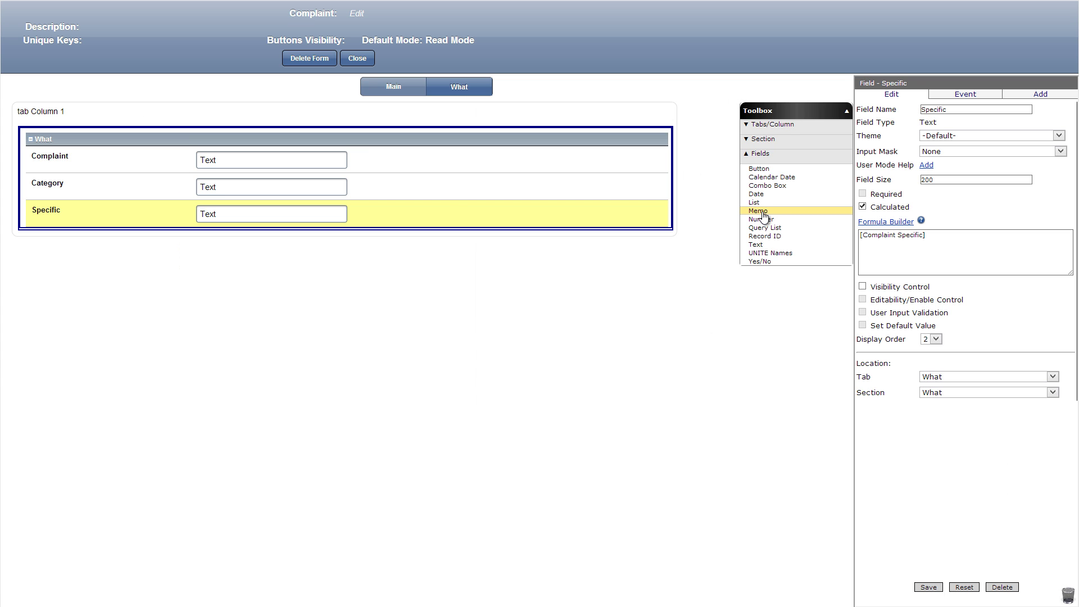
pyautogui.moveTo(763, 215); pyautogui.dragTo(761, 211)
pyautogui.moveTo(412, 225); pyautogui.dragTo(413, 225)
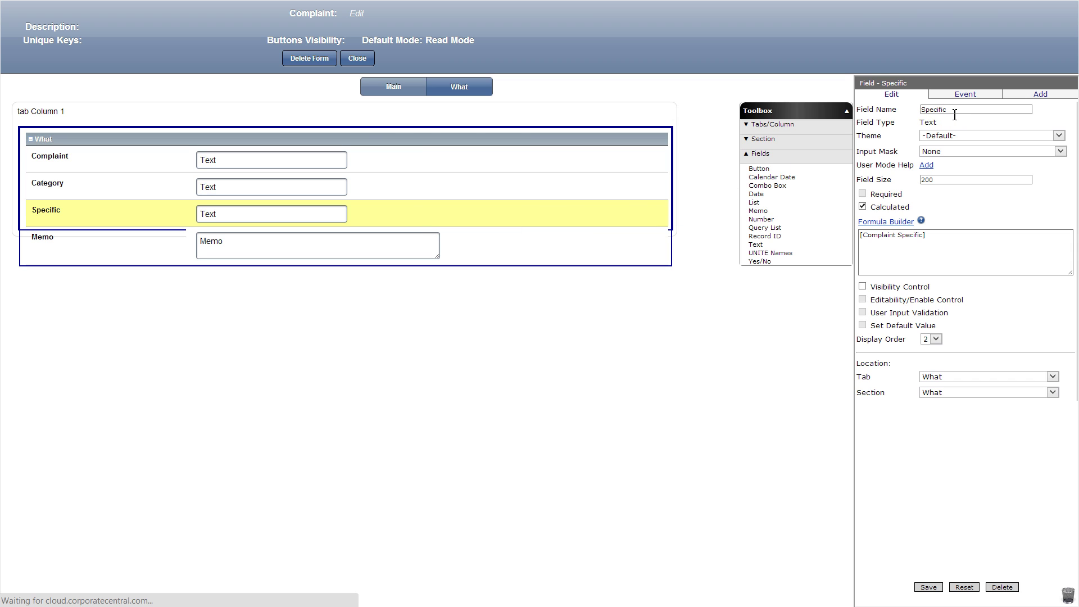
pyautogui.click(928, 587)
pyautogui.moveTo(756, 194); pyautogui.dragTo(368, 296)
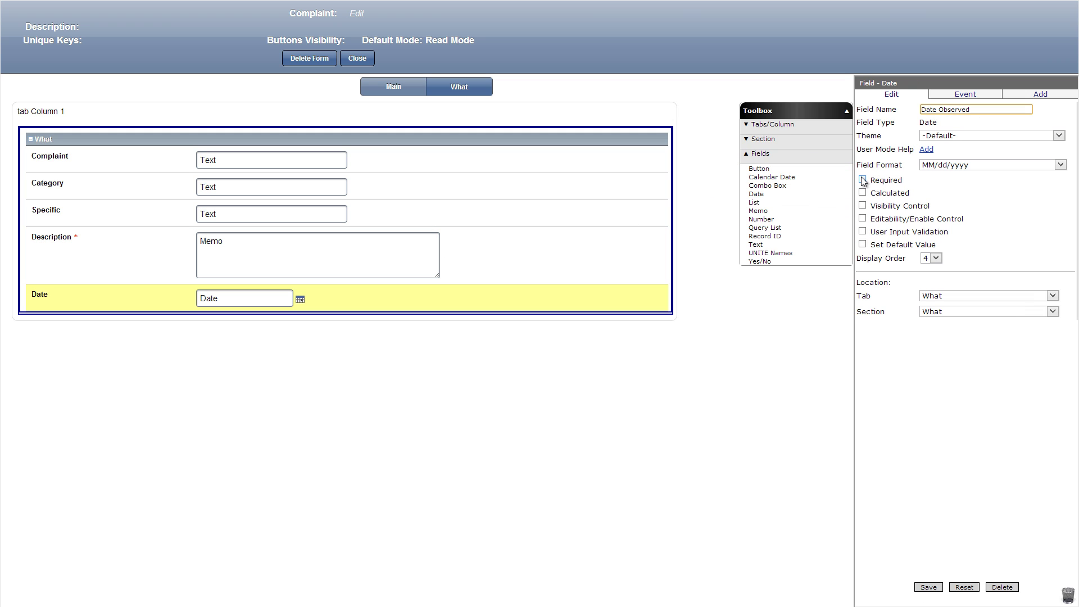
pyautogui.click(929, 587)
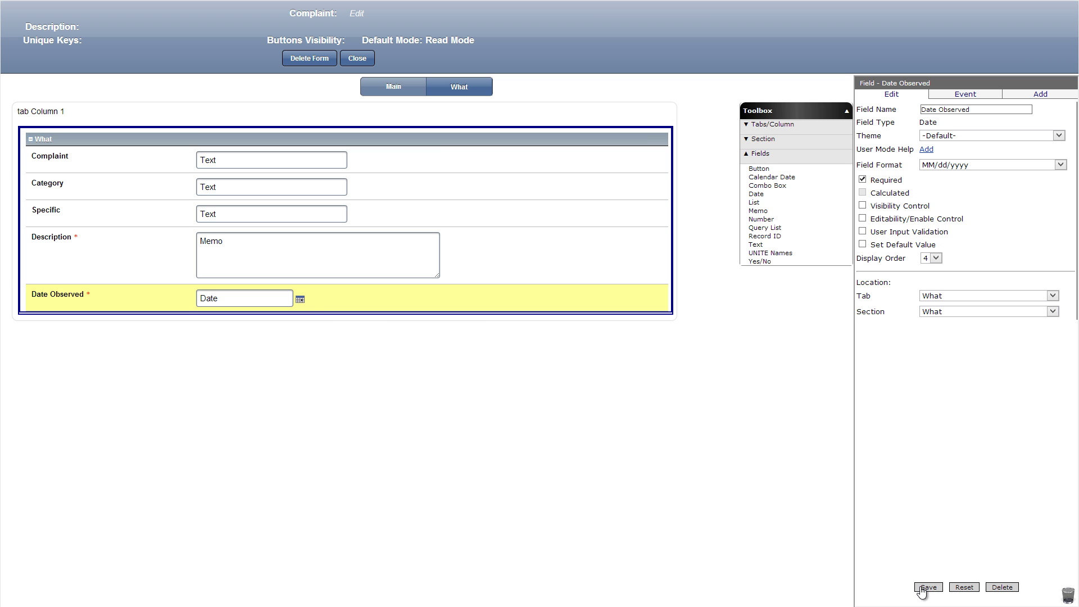
# Add a required Time Observed text field with custom mask 99:99, then a new tab beside What
pyautogui.moveTo(760, 245); pyautogui.dragTo(478, 336)
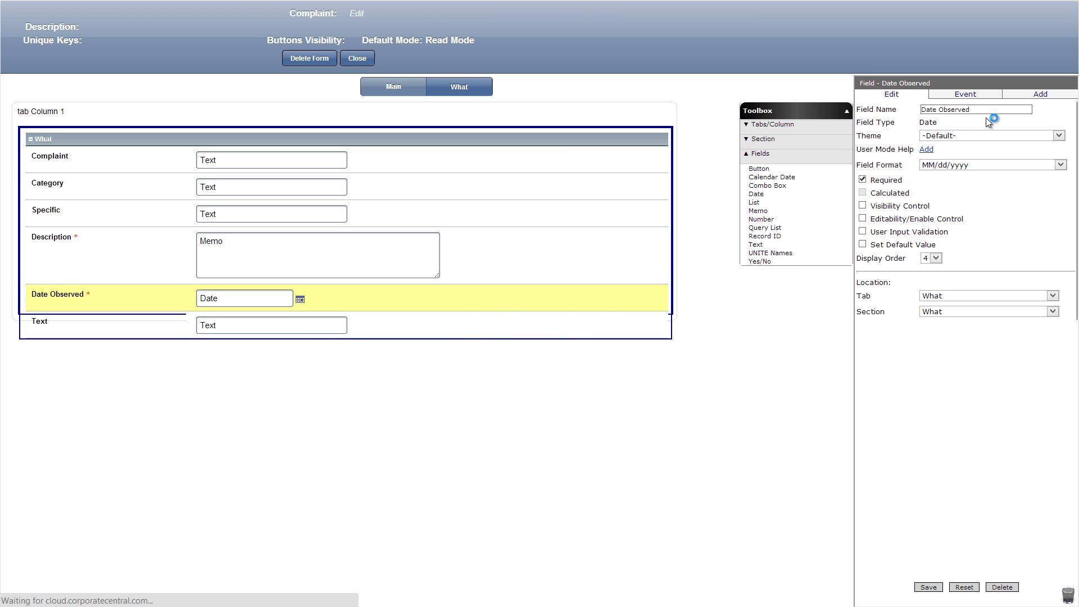
pyautogui.click(993, 151)
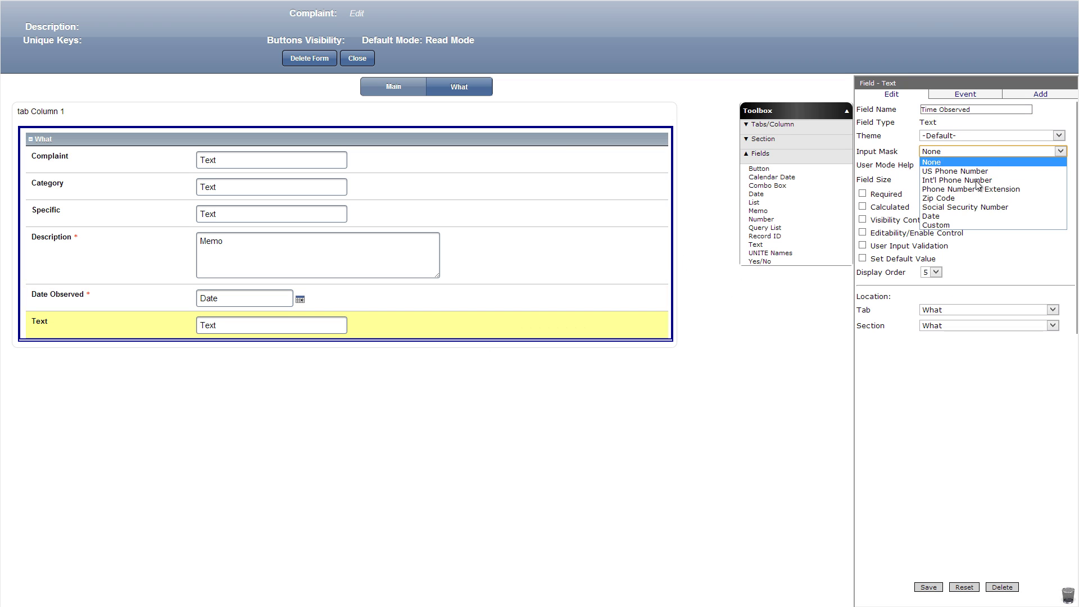
pyautogui.click(943, 215)
pyautogui.moveTo(972, 167); pyautogui.dragTo(916, 173)
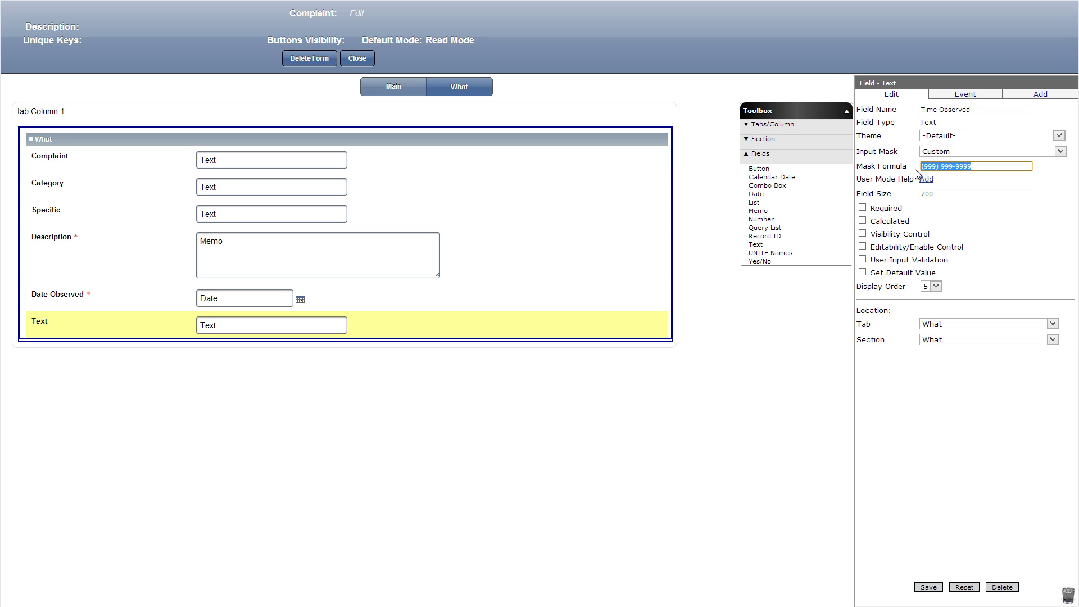
pyautogui.write('99:99')
pyautogui.click(862, 208)
pyautogui.click(929, 588)
pyautogui.click(781, 131)
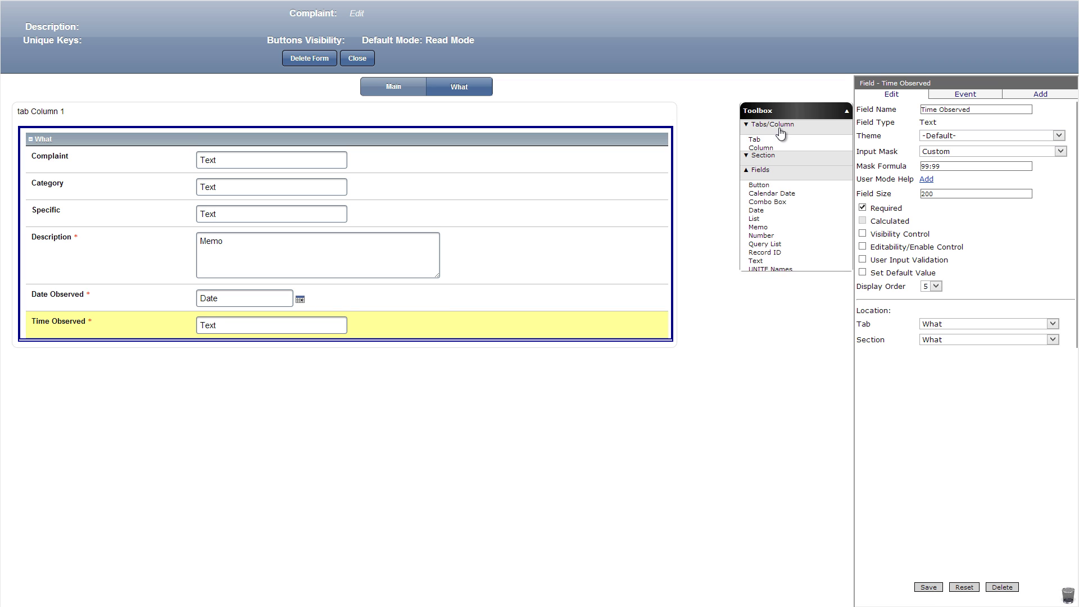
pyautogui.moveTo(776, 140); pyautogui.dragTo(489, 89)
# Name the new tab Where and save it
pyautogui.doubleClick(973, 109)
pyautogui.write('Where')
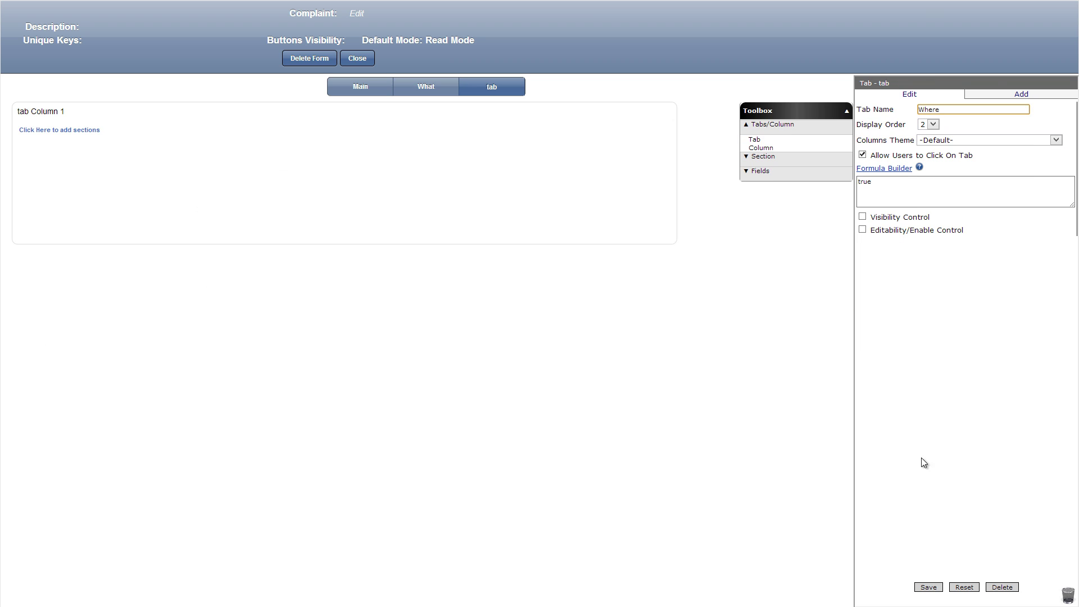
pyautogui.click(928, 587)
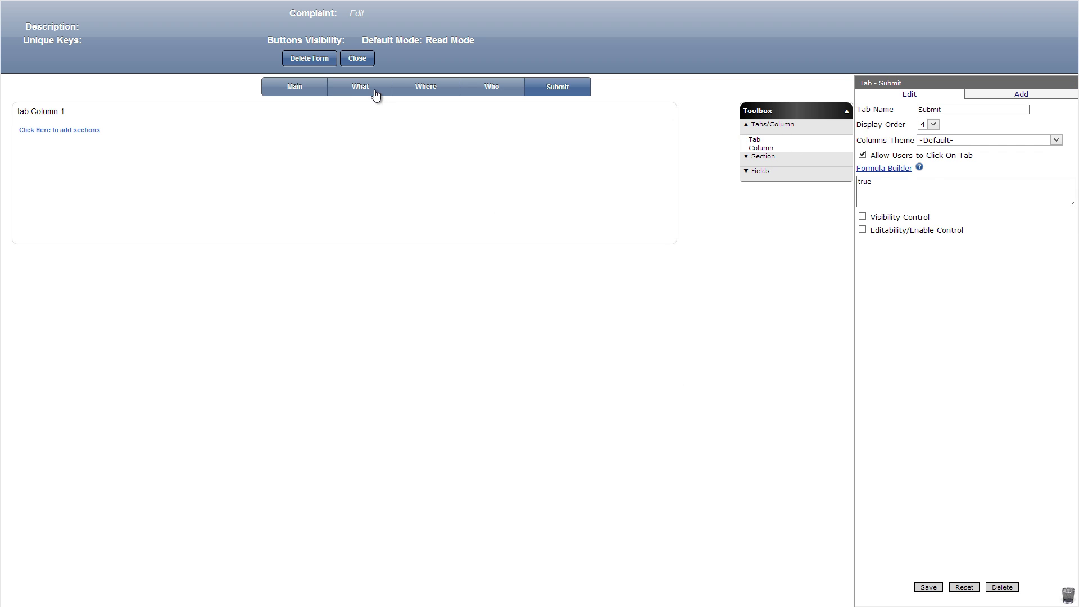
# Add a Media document management section to the What tab and place a button in it
pyautogui.click(375, 95)
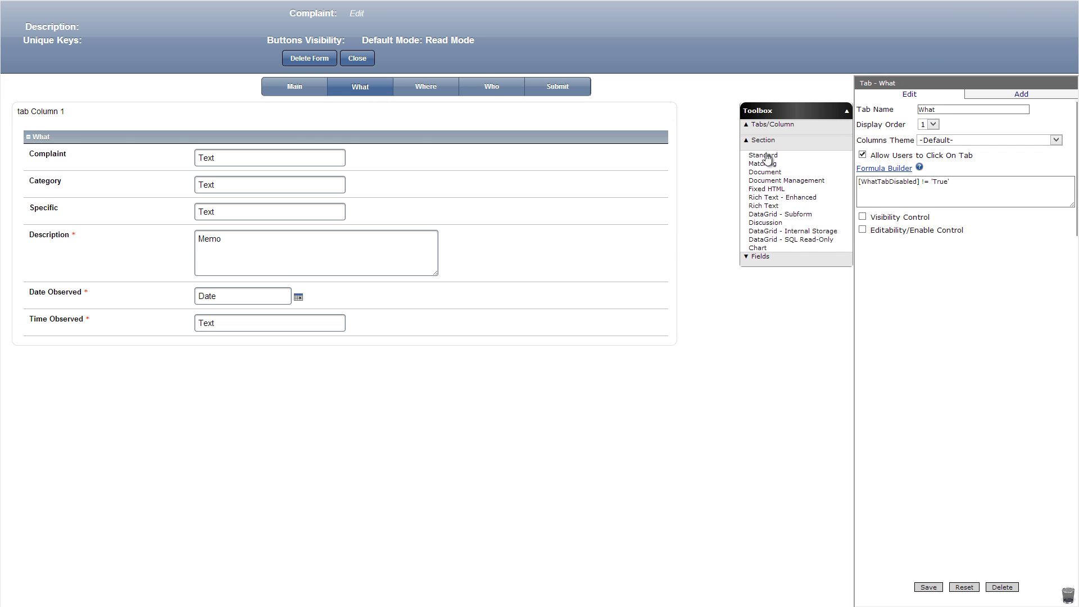
pyautogui.moveTo(787, 179); pyautogui.dragTo(483, 346)
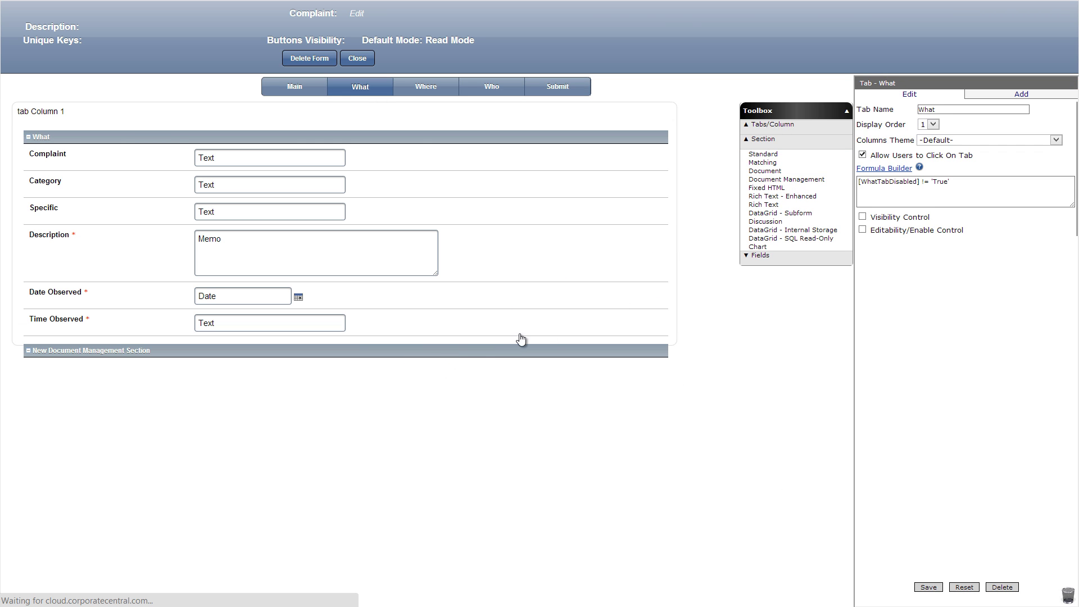
pyautogui.click(928, 587)
pyautogui.click(760, 255)
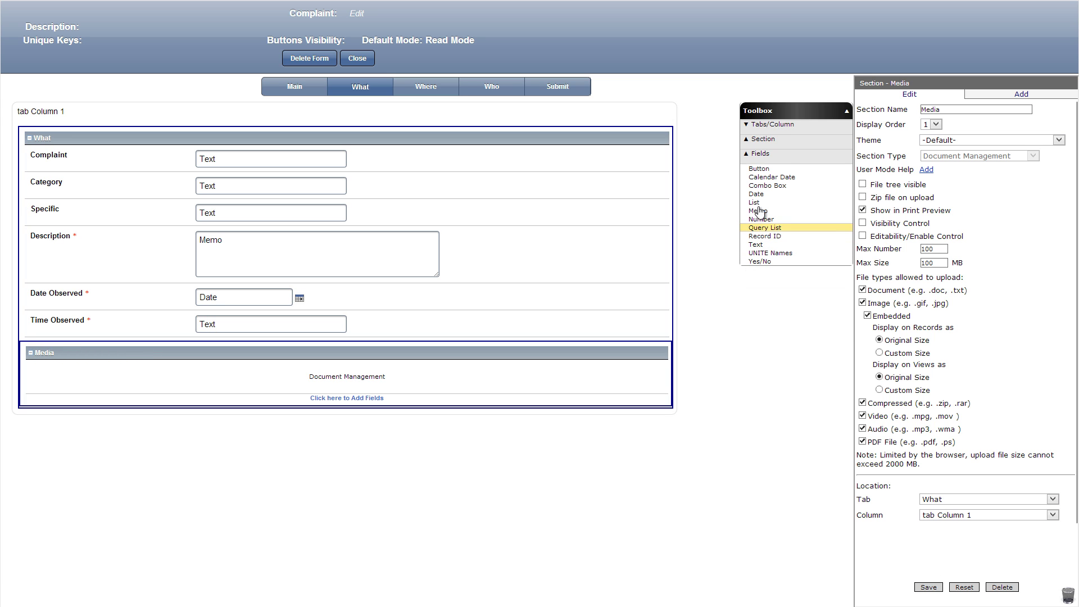
pyautogui.moveTo(764, 176); pyautogui.dragTo(343, 406)
# Name the button <- in button group WhatPrevNext with order 1, and save it
pyautogui.moveTo(962, 109); pyautogui.dragTo(933, 109)
pyautogui.write('<-')
pyautogui.press('Tab')
pyautogui.press('Tab')
pyautogui.press('Tab')
pyautogui.write('Wha')
pyautogui.press('Down')
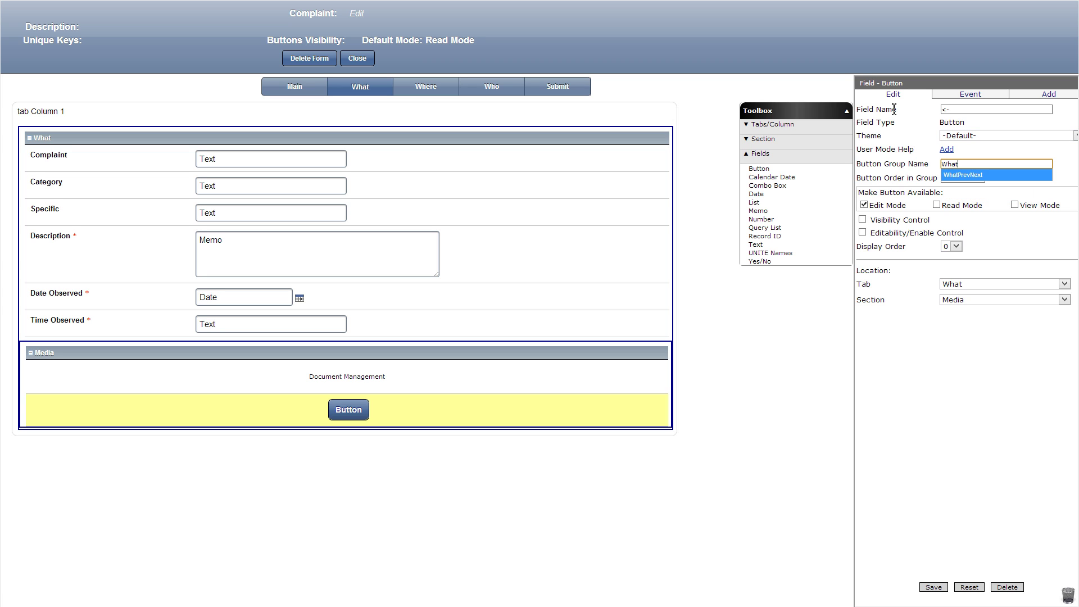
pyautogui.press('Tab')
pyautogui.write('1')
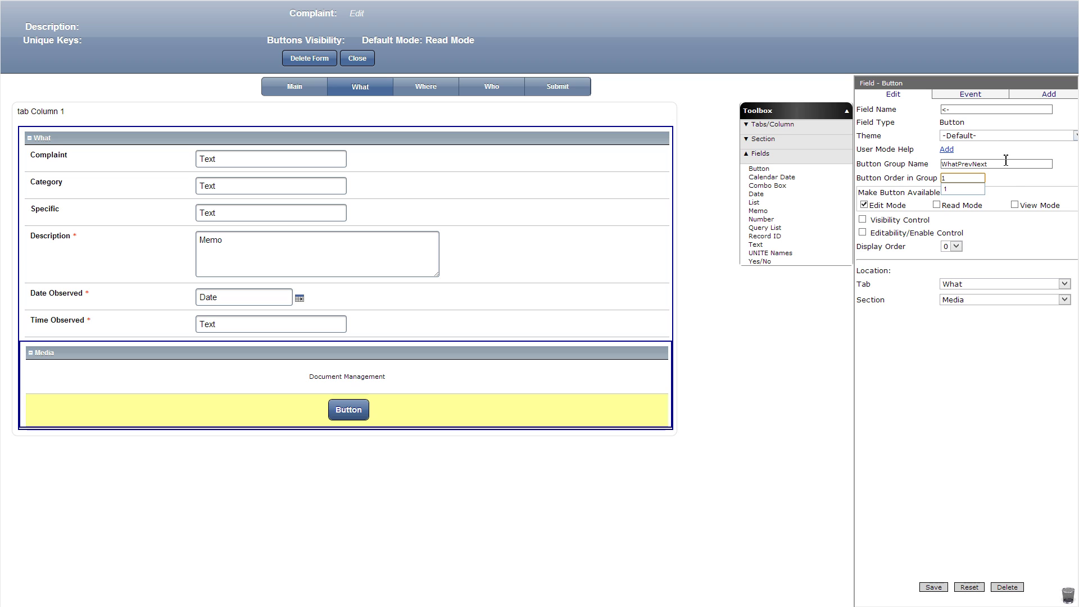
pyautogui.moveTo(1014, 167); pyautogui.dragTo(909, 163)
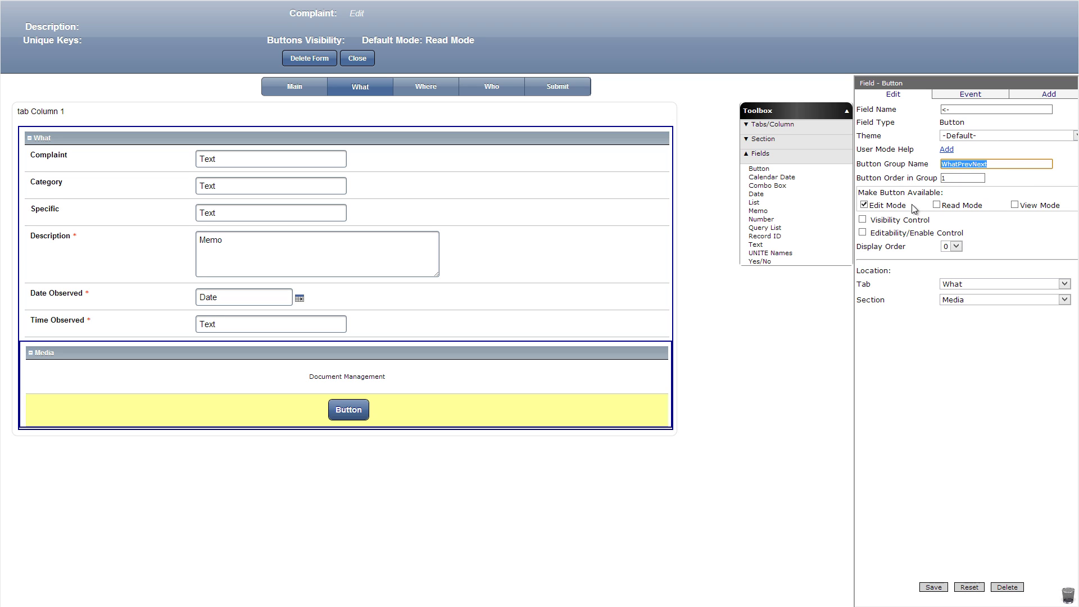
pyautogui.click(922, 588)
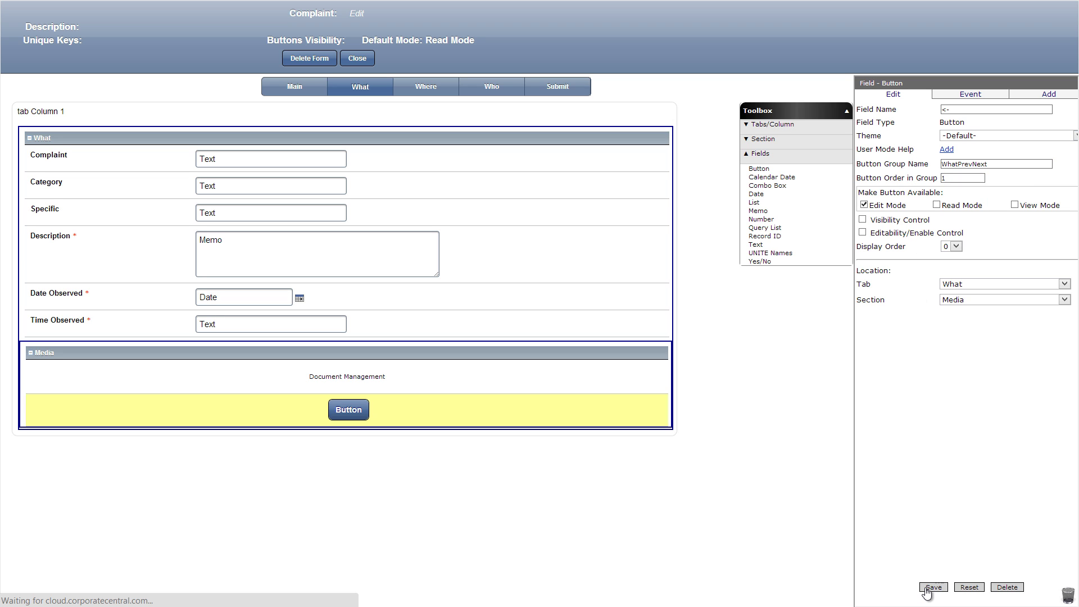
# Give the <- button an OnClick Set Value event making MainTabDisabled 'False'
pyautogui.click(958, 96)
pyautogui.click(961, 115)
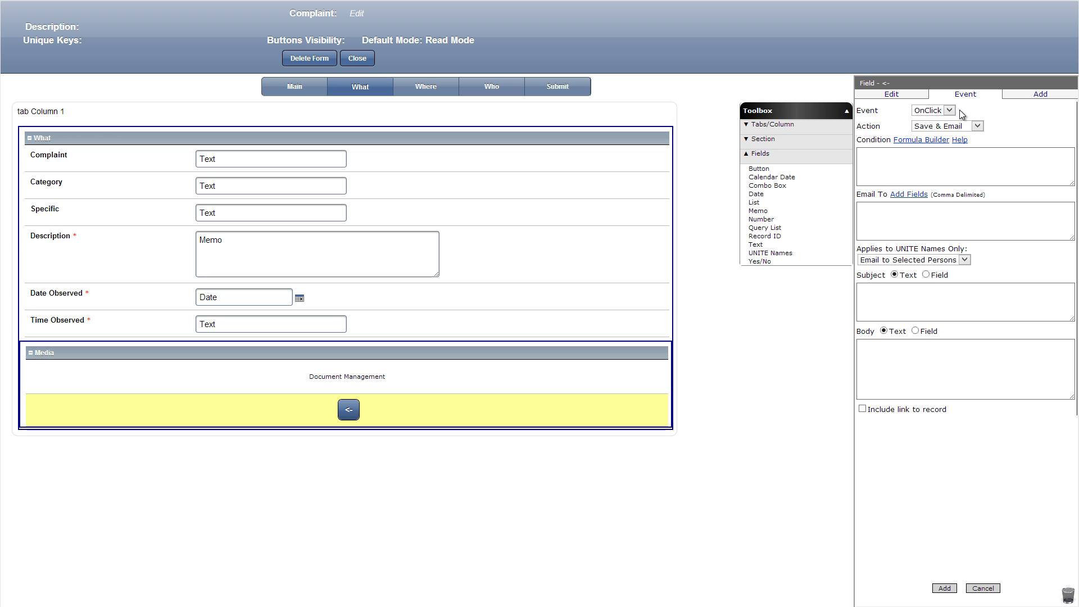
pyautogui.click(953, 127)
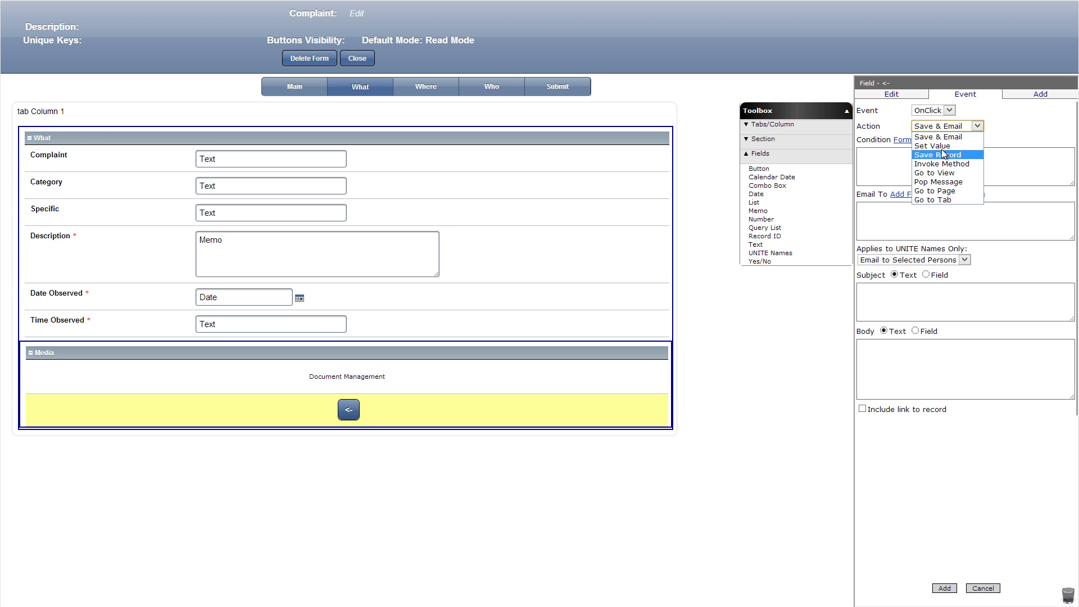
pyautogui.click(932, 145)
pyautogui.click(896, 208)
pyautogui.click(901, 244)
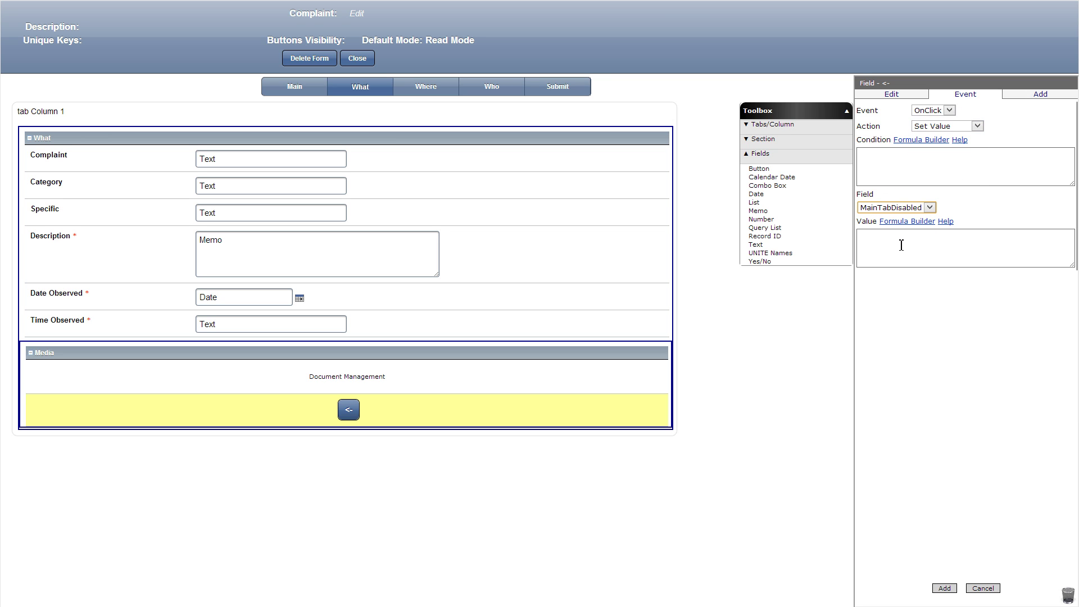
pyautogui.click(902, 245)
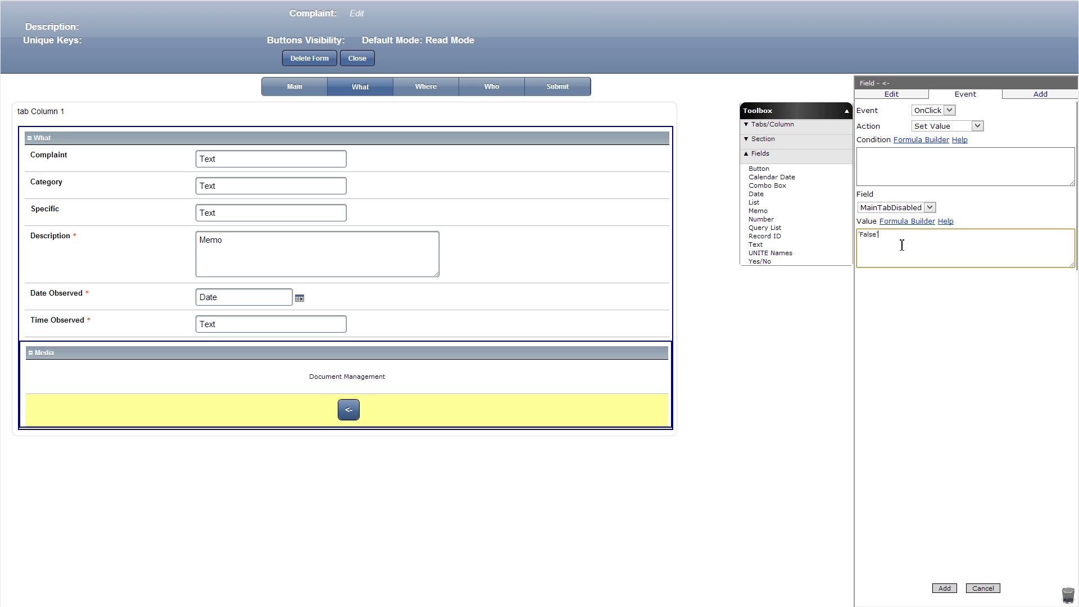
pyautogui.press('Return')
# Add an OnClick Go to Tab Main event to <-, then place another button below it
pyautogui.click(960, 164)
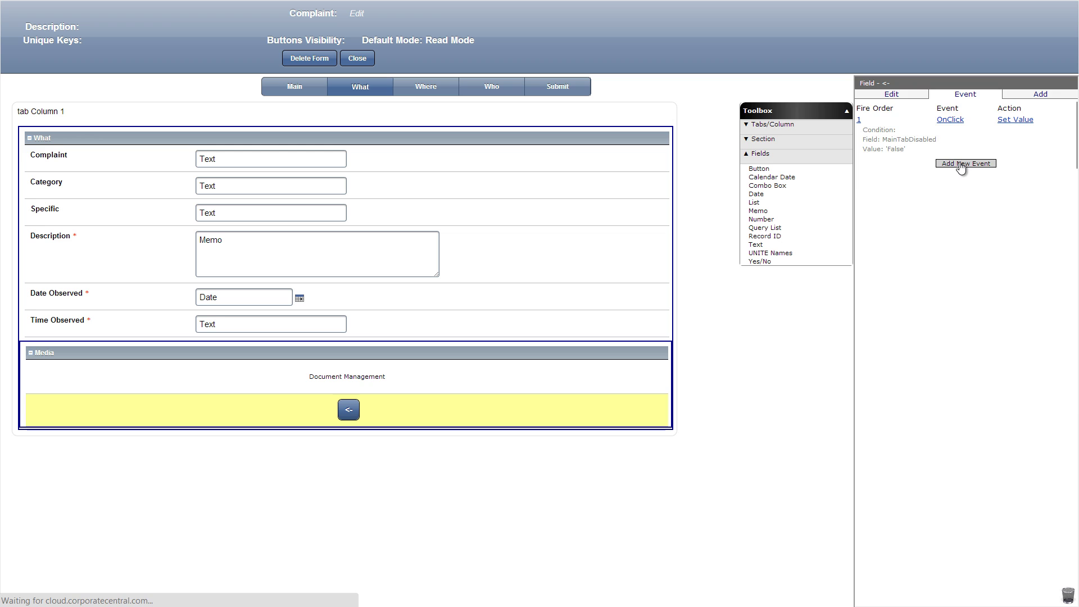
pyautogui.click(946, 127)
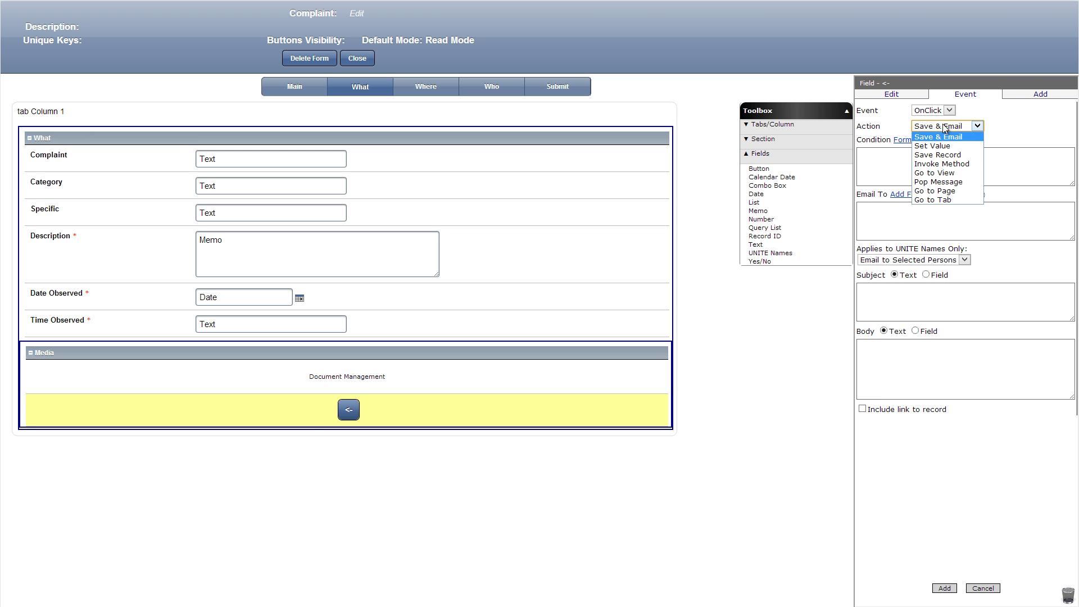
pyautogui.click(946, 199)
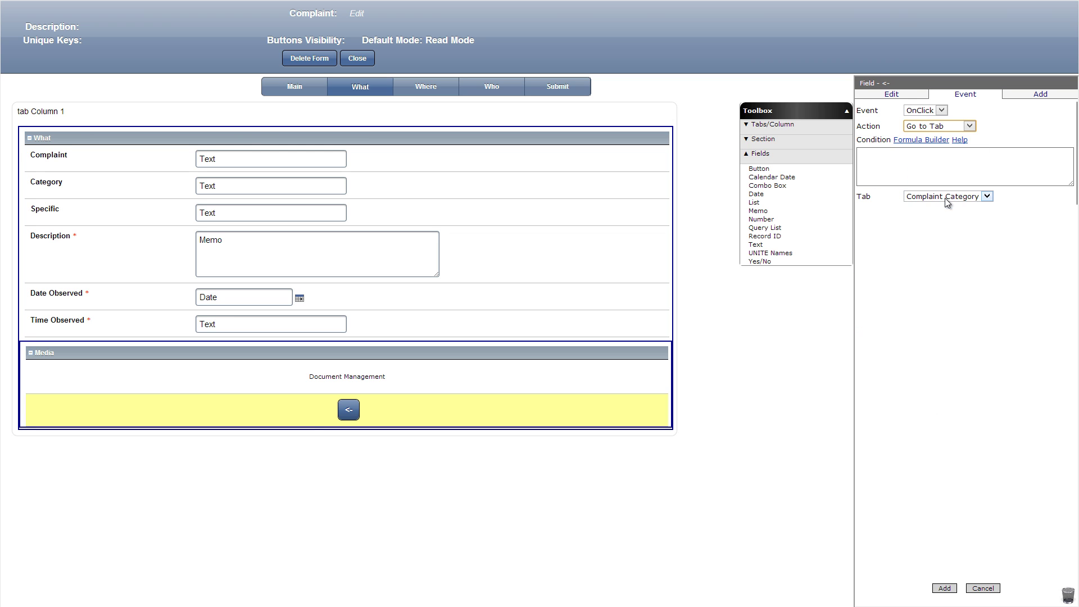
pyautogui.click(945, 198)
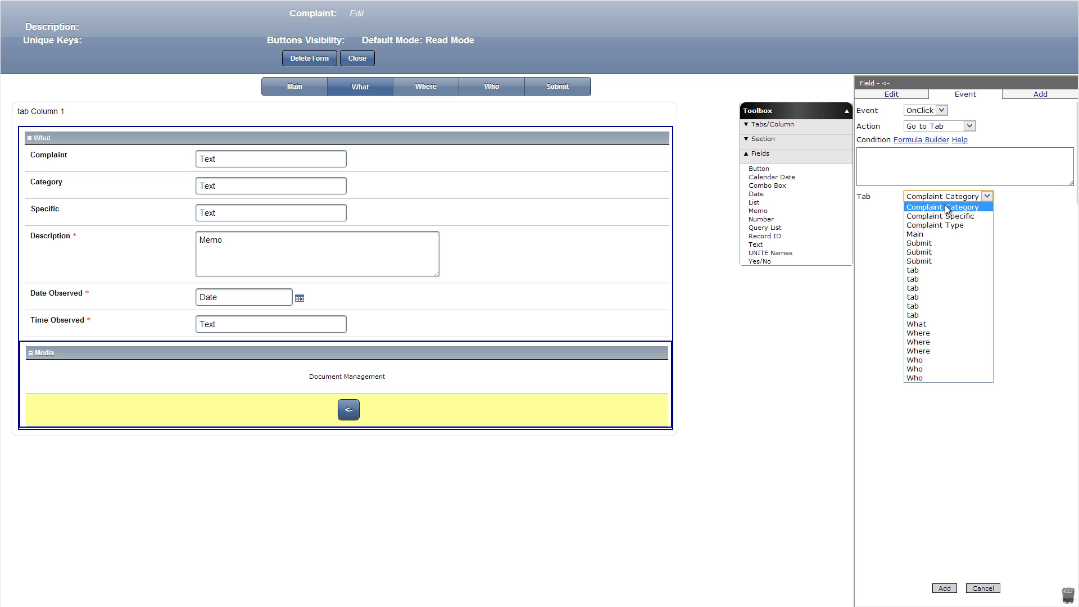
pyautogui.click(916, 234)
pyautogui.click(944, 589)
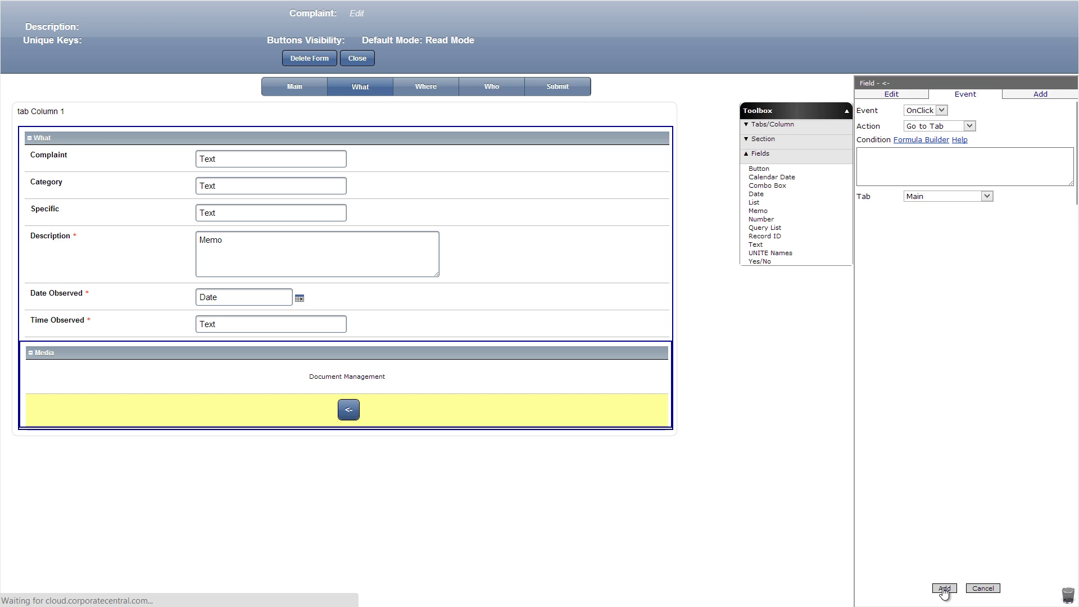
pyautogui.moveTo(758, 170); pyautogui.dragTo(360, 450)
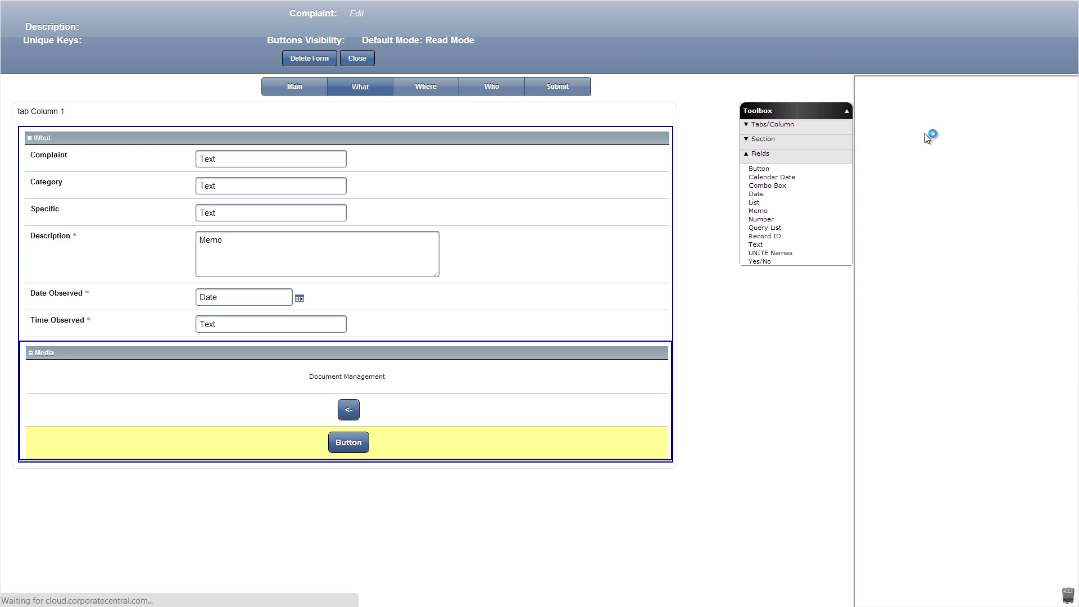
# Name the new button -> in group WhatPrevNext with order 2, and save it
pyautogui.click(988, 110)
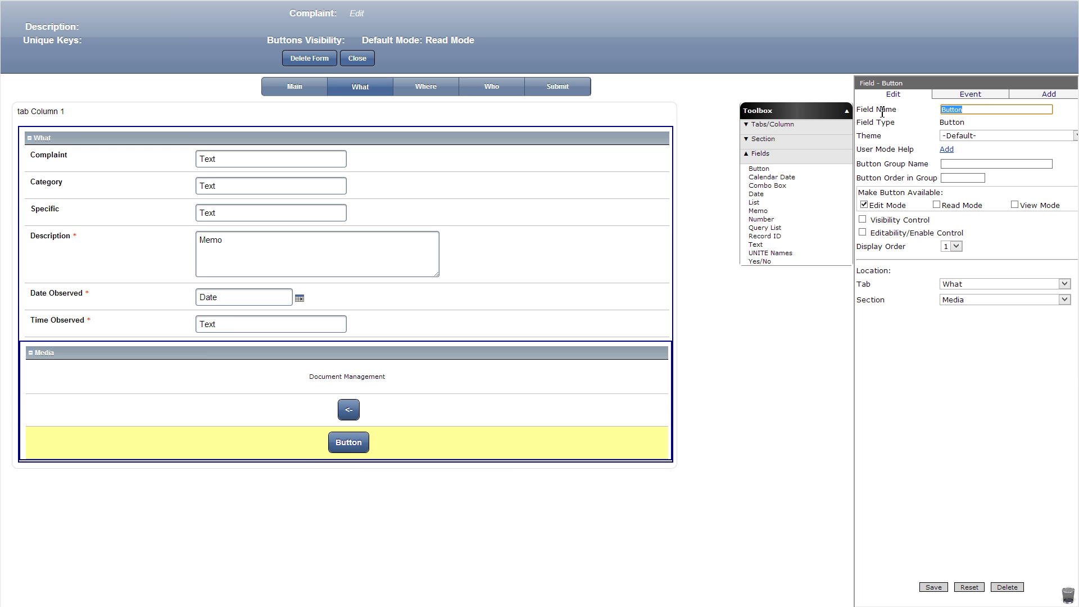
pyautogui.write('->')
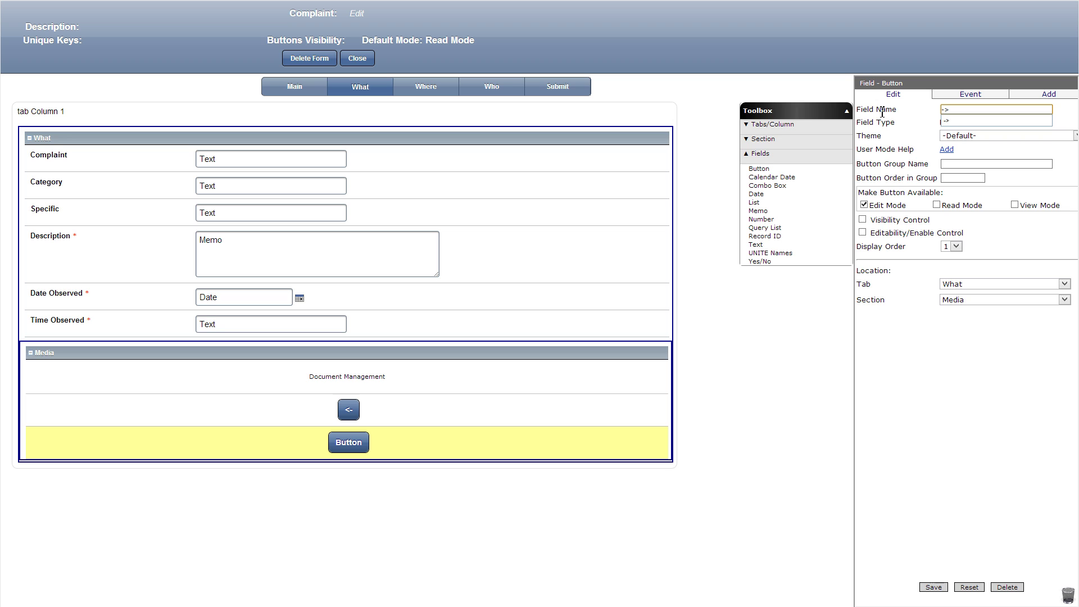
pyautogui.doubleClick(966, 164)
pyautogui.click(960, 175)
pyautogui.click(960, 179)
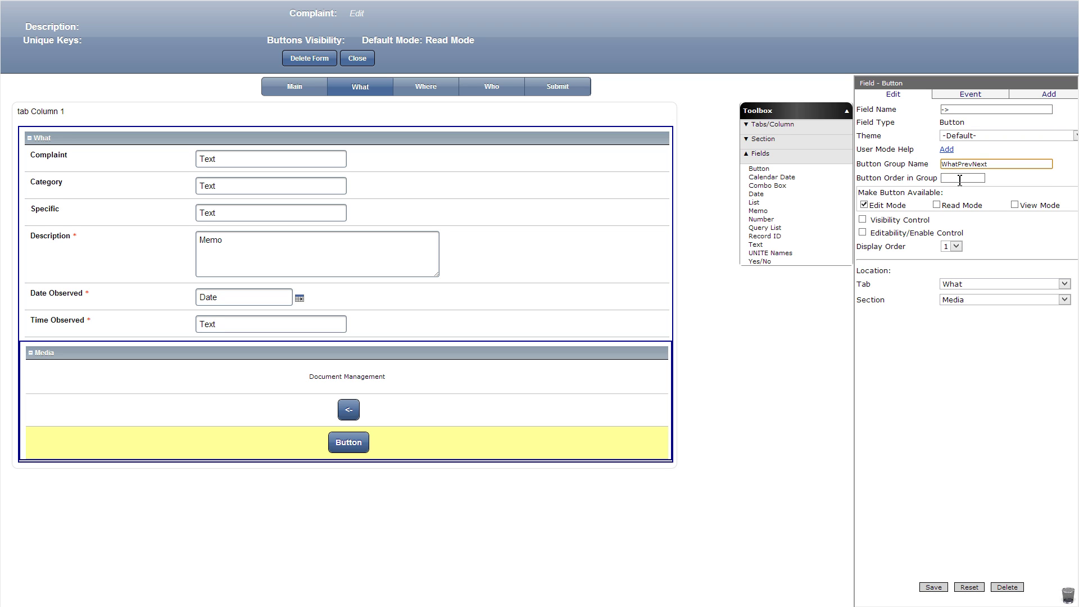
pyautogui.write('2')
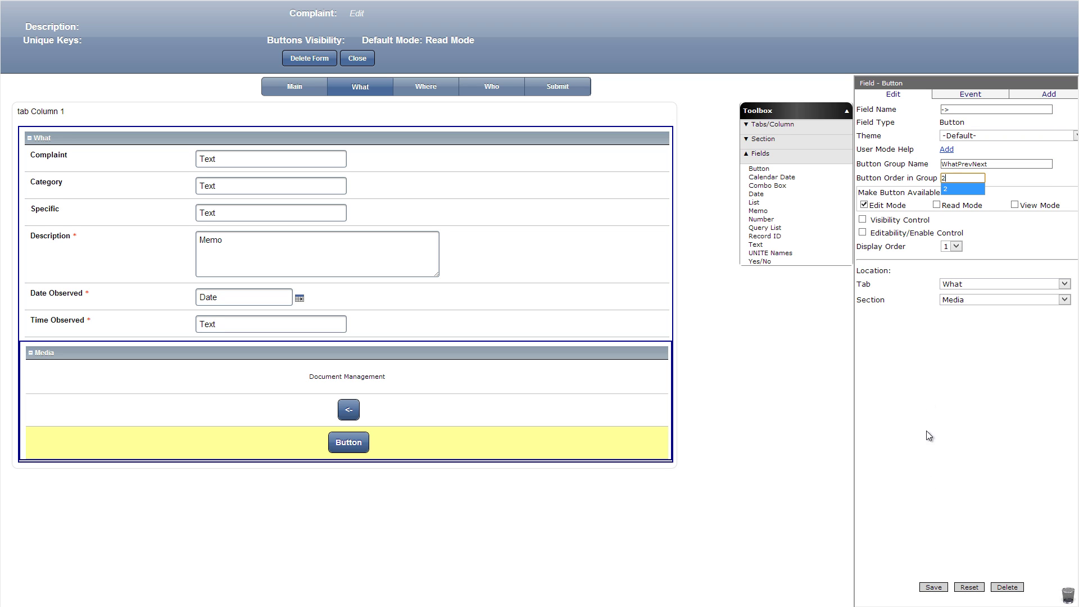
pyautogui.click(934, 586)
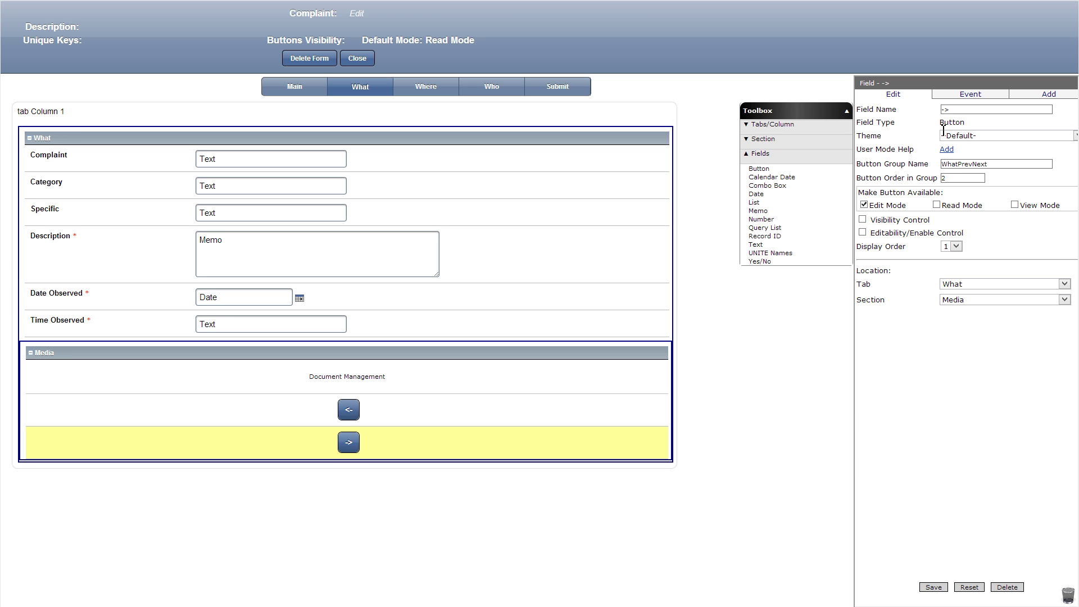
# Add a visibility-controlled Tab Visibility 2 section below Media holding a WhatTabDisabled text field
pyautogui.click(772, 140)
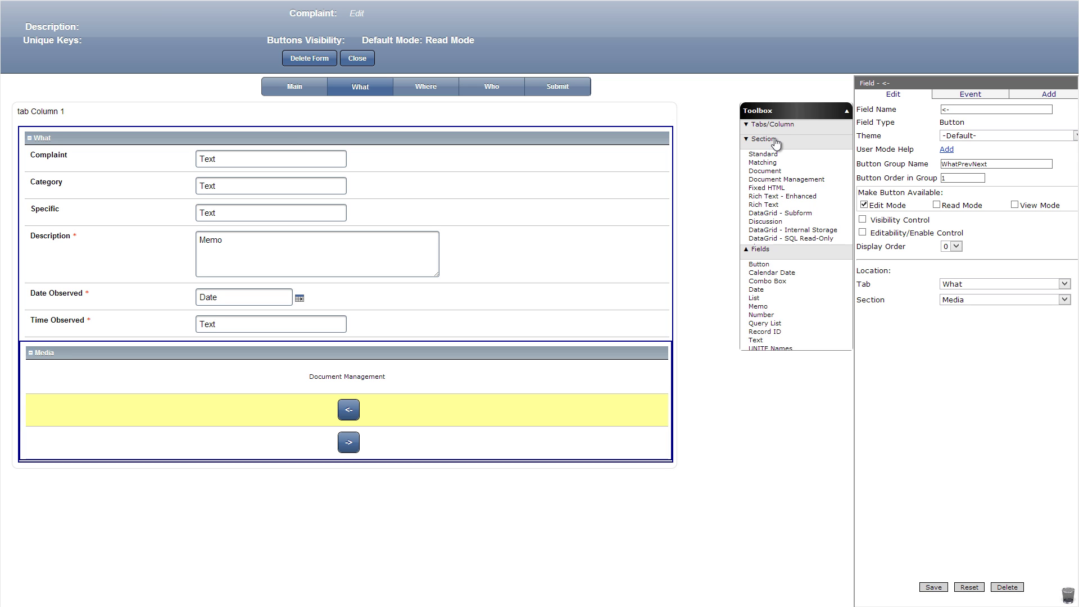
pyautogui.moveTo(773, 155); pyautogui.dragTo(383, 478)
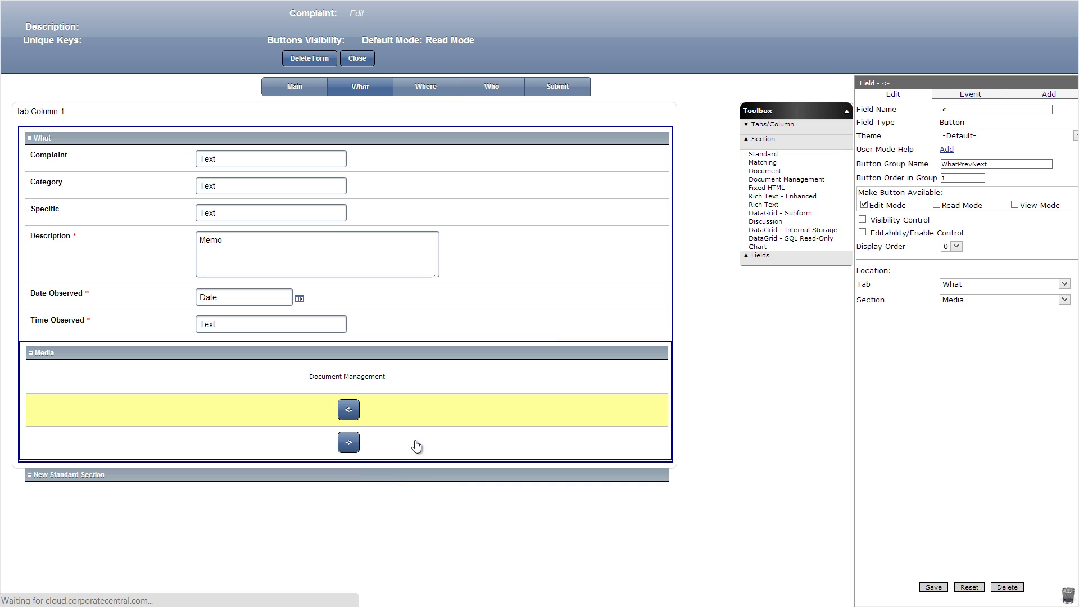
pyautogui.click(863, 198)
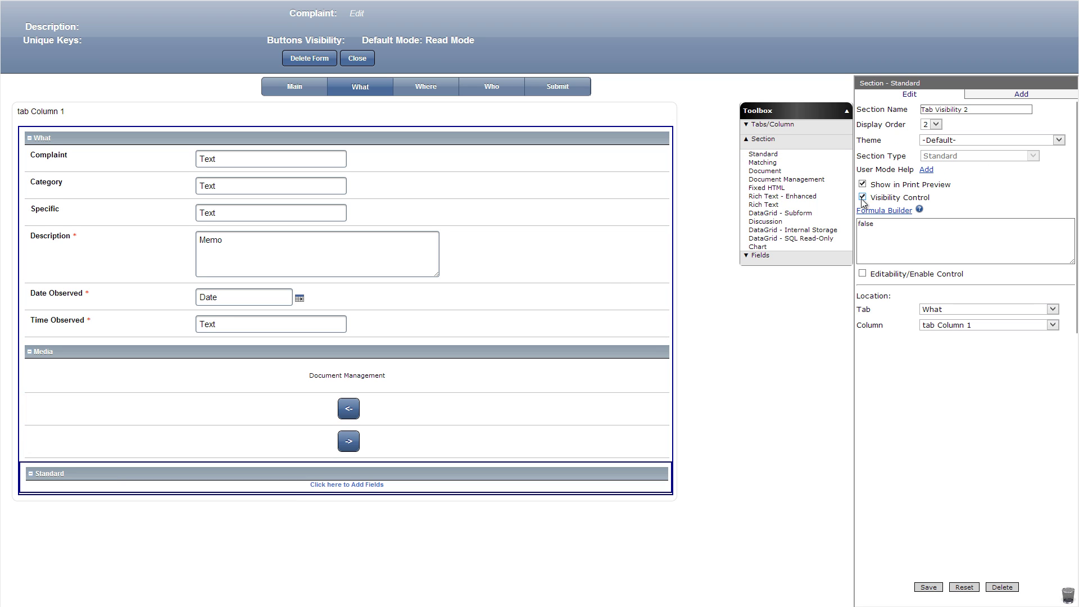
pyautogui.click(928, 587)
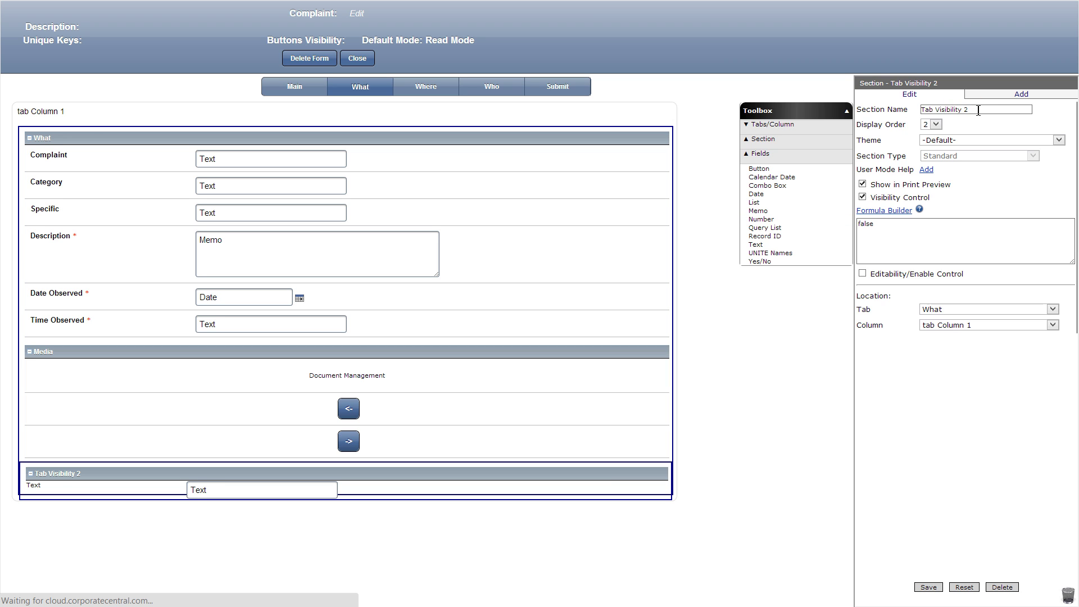
pyautogui.click(930, 587)
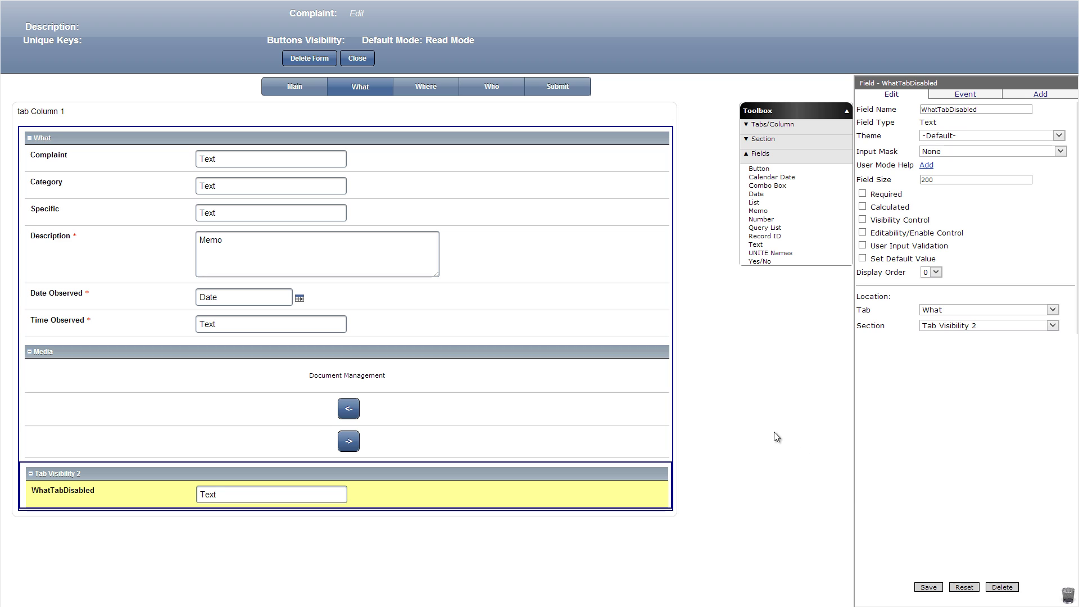
pyautogui.click(501, 447)
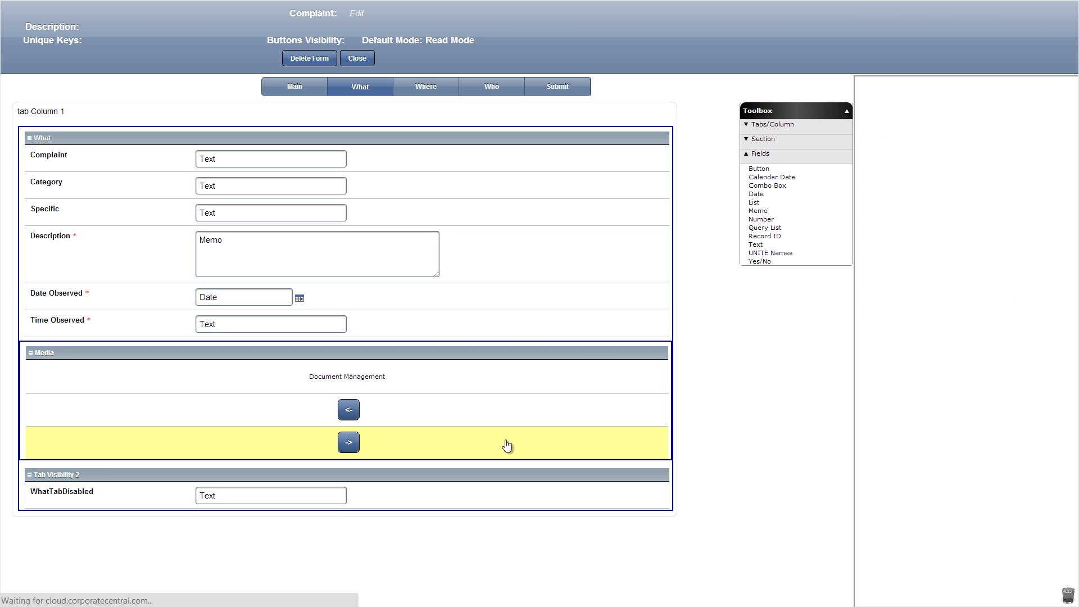
# Give the -> button an OnClick Go to Tab event targeting Where
pyautogui.click(987, 97)
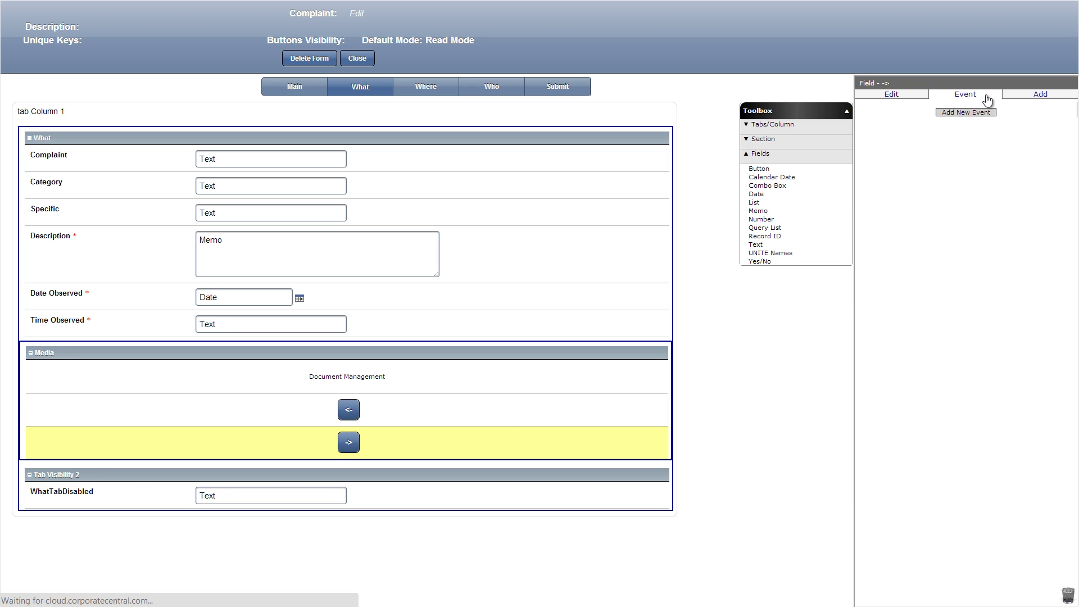
pyautogui.click(970, 112)
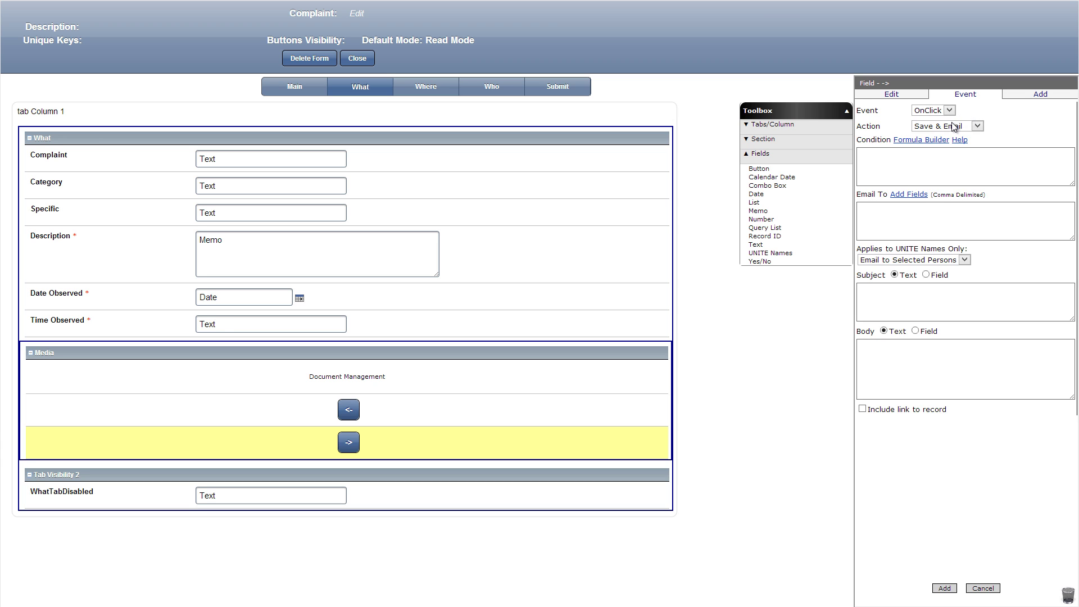
pyautogui.click(977, 126)
pyautogui.click(952, 200)
pyautogui.click(952, 197)
pyautogui.click(947, 333)
pyautogui.click(943, 588)
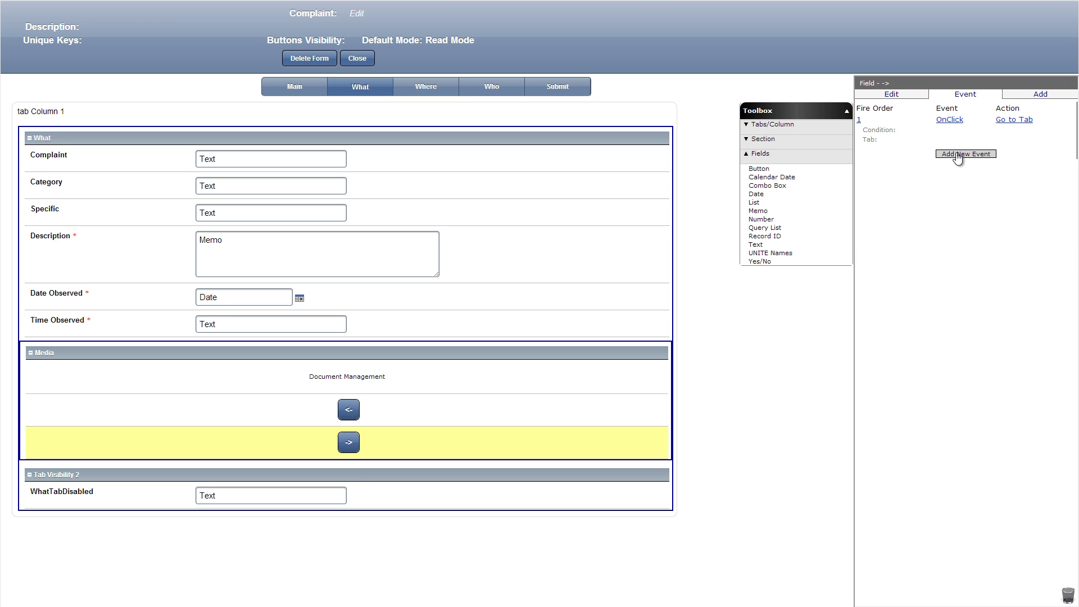
# Add a second OnClick event to -> setting WhatTabDisabled to 'True', then view the Where tab
pyautogui.click(957, 154)
pyautogui.click(948, 127)
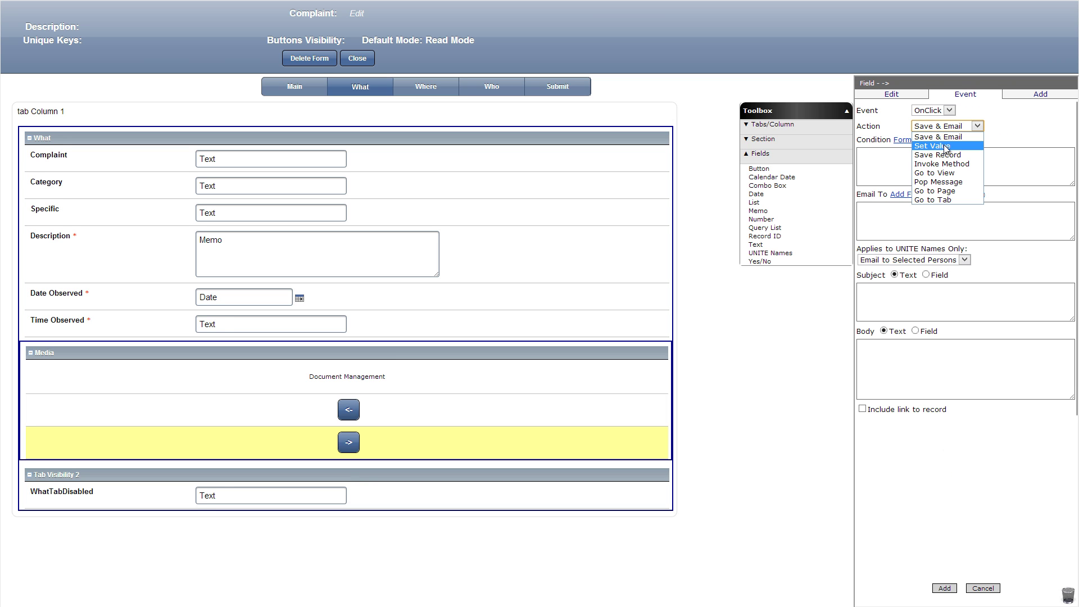
pyautogui.click(933, 146)
pyautogui.click(898, 208)
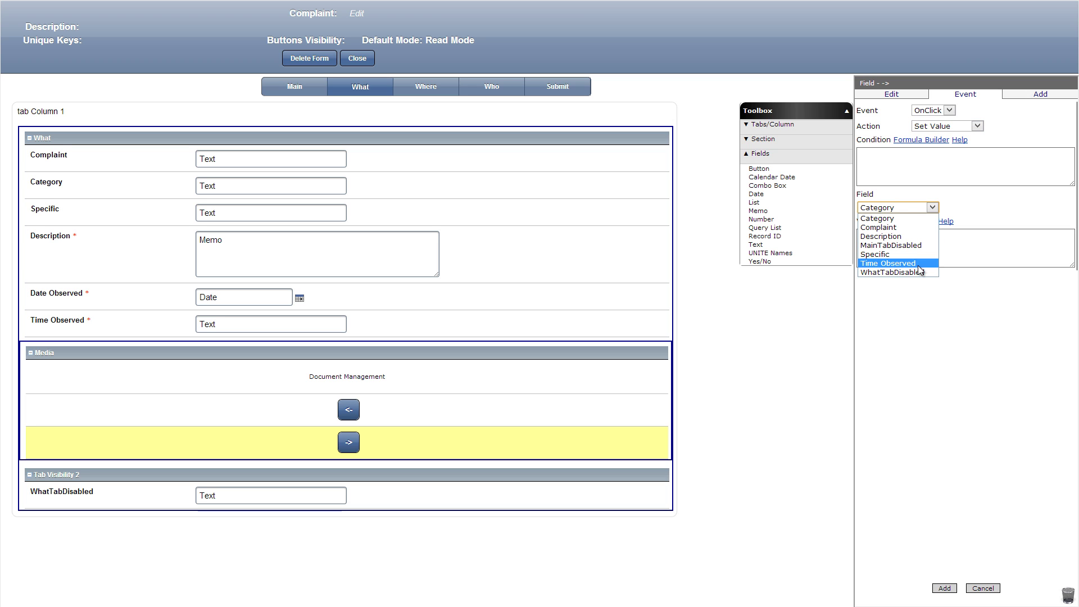
pyautogui.click(918, 272)
pyautogui.click(914, 243)
pyautogui.write("'True'")
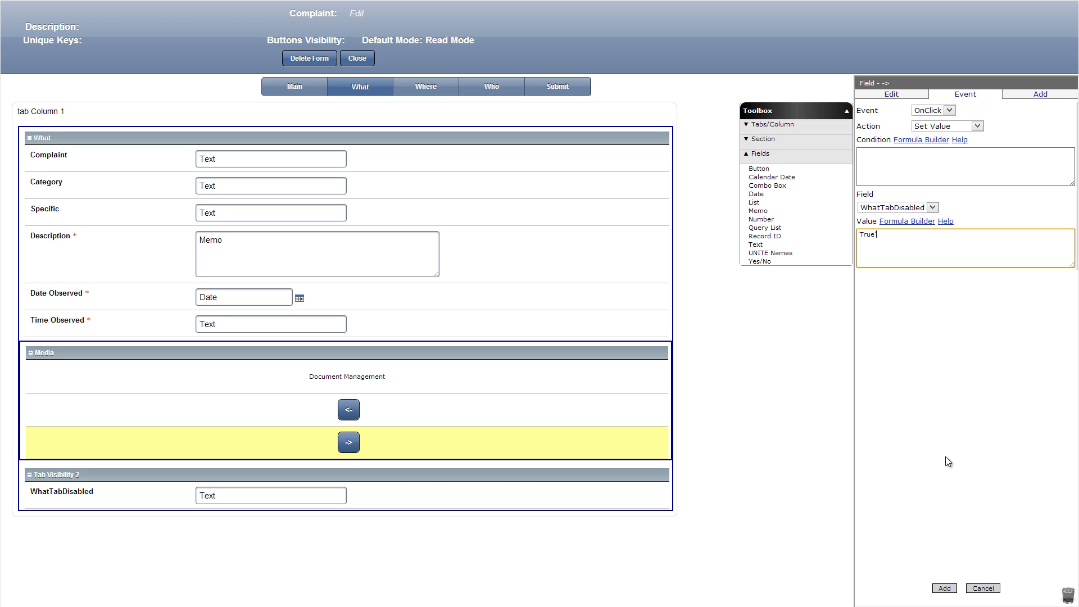
pyautogui.click(945, 588)
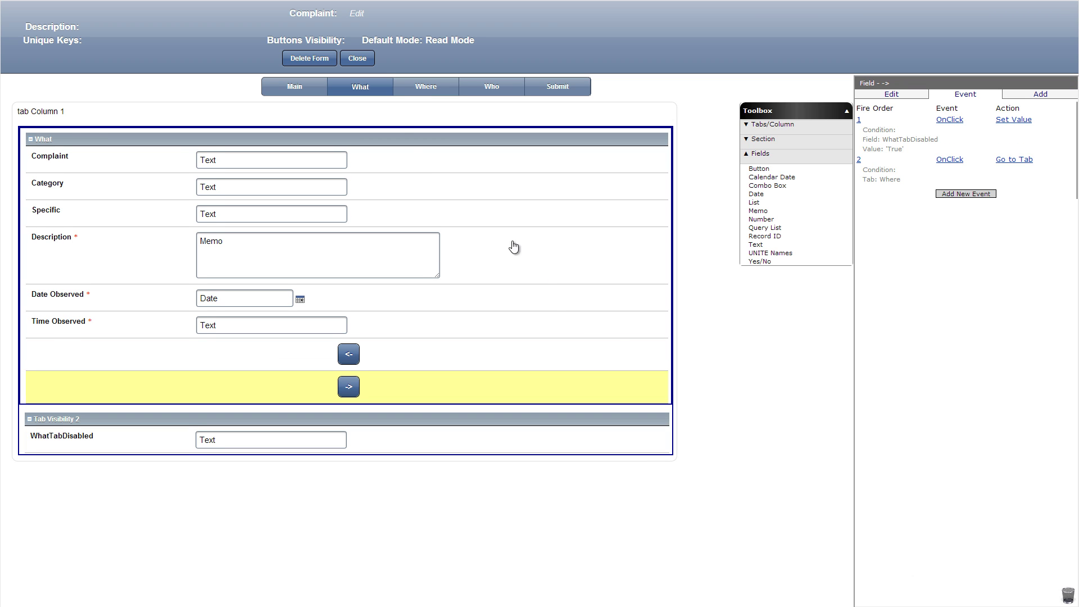
pyautogui.click(418, 90)
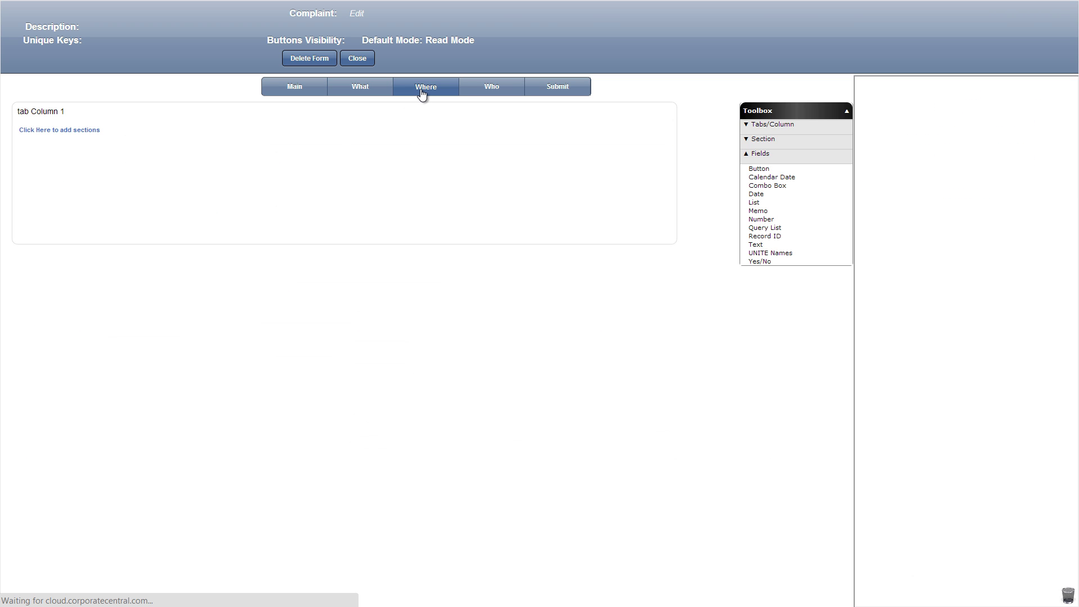
# Add a Where section holding required Address Type and Neighborhood list fields
pyautogui.click(781, 141)
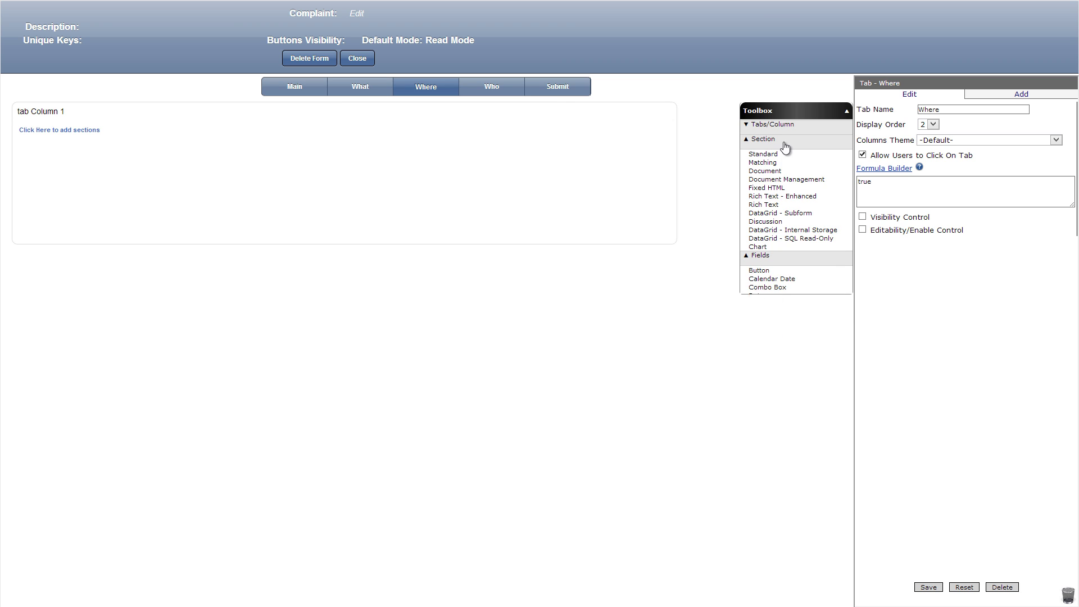
pyautogui.moveTo(765, 157); pyautogui.dragTo(485, 145)
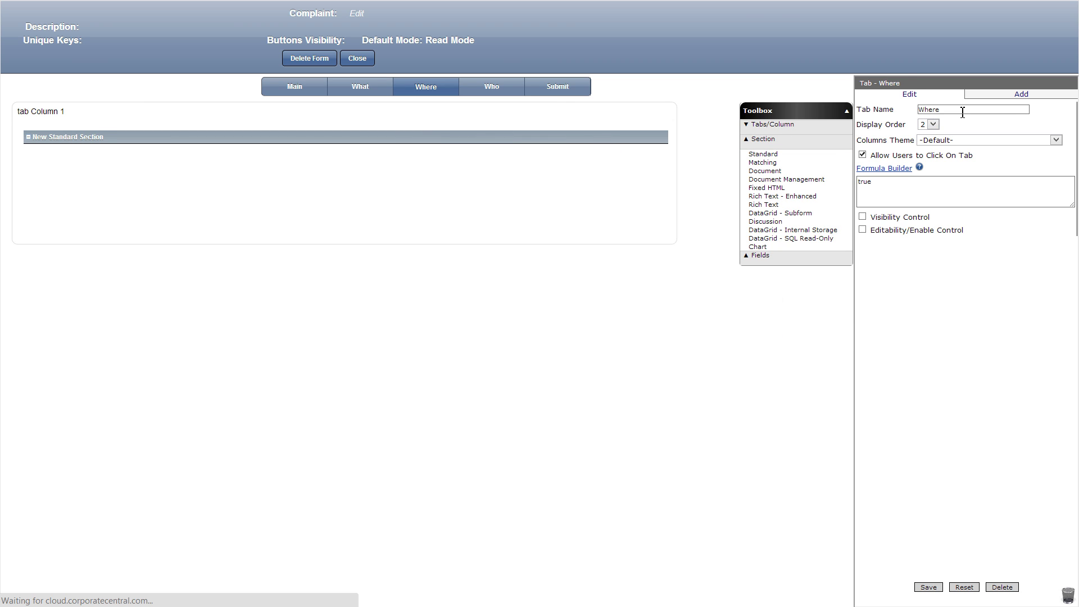
pyautogui.click(922, 587)
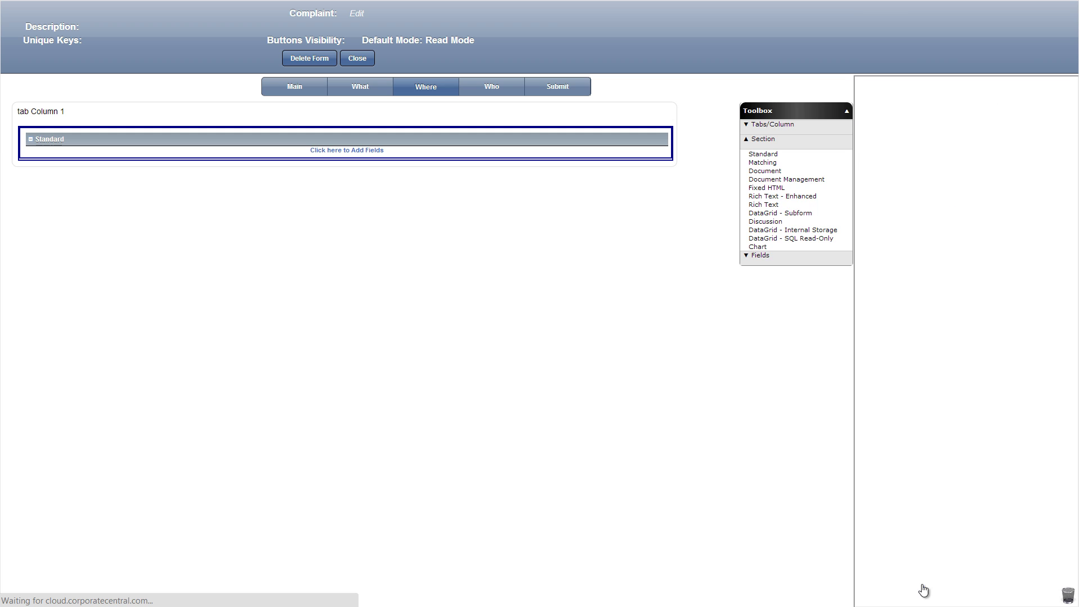
pyautogui.click(760, 255)
pyautogui.moveTo(754, 202); pyautogui.dragTo(562, 160)
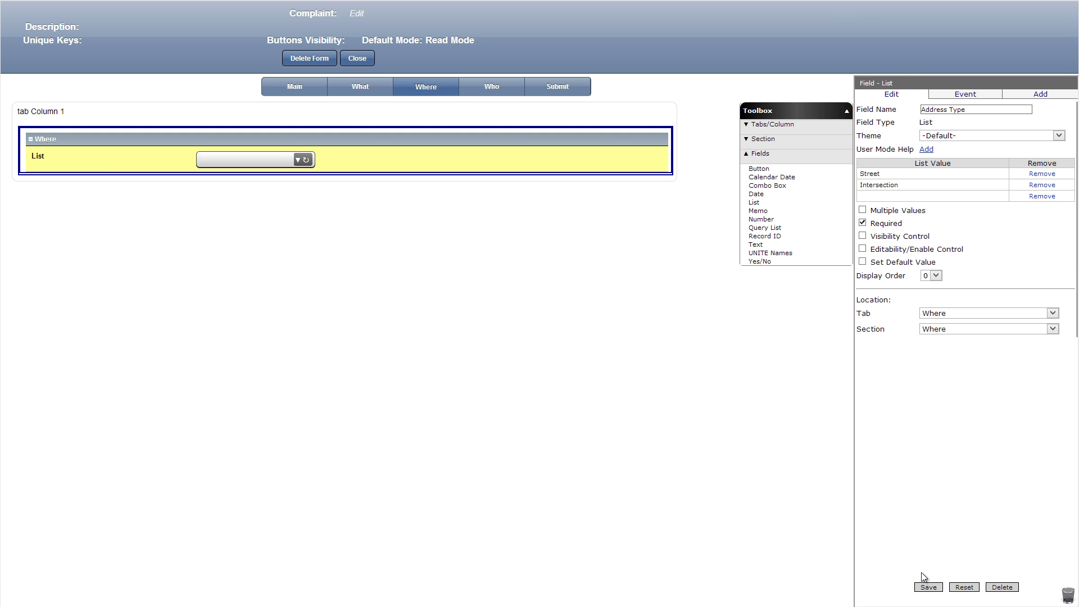
pyautogui.click(922, 587)
pyautogui.moveTo(754, 203); pyautogui.dragTo(373, 176)
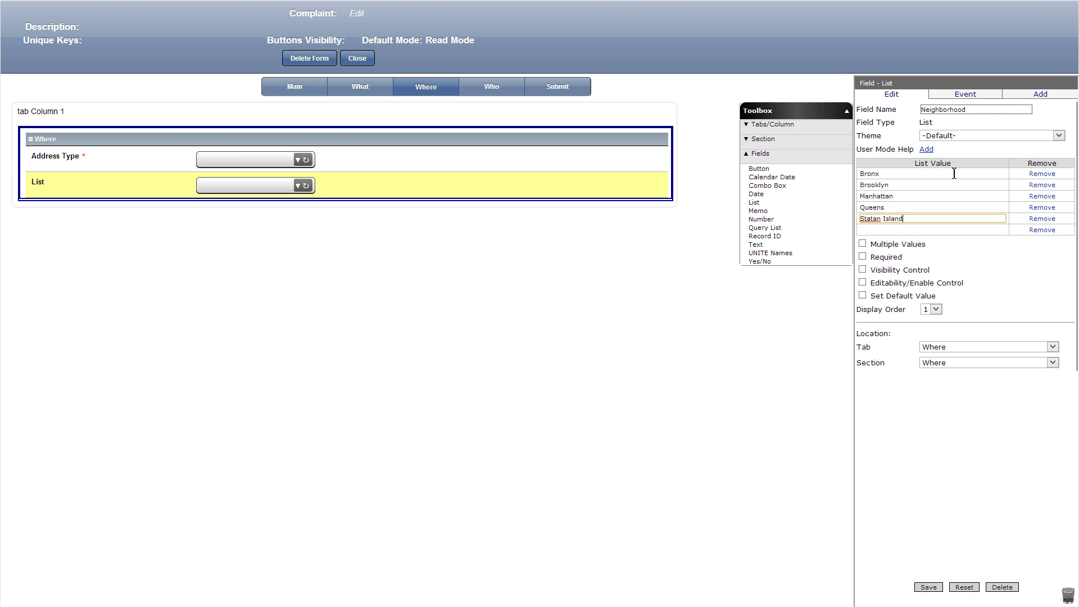
pyautogui.click(863, 255)
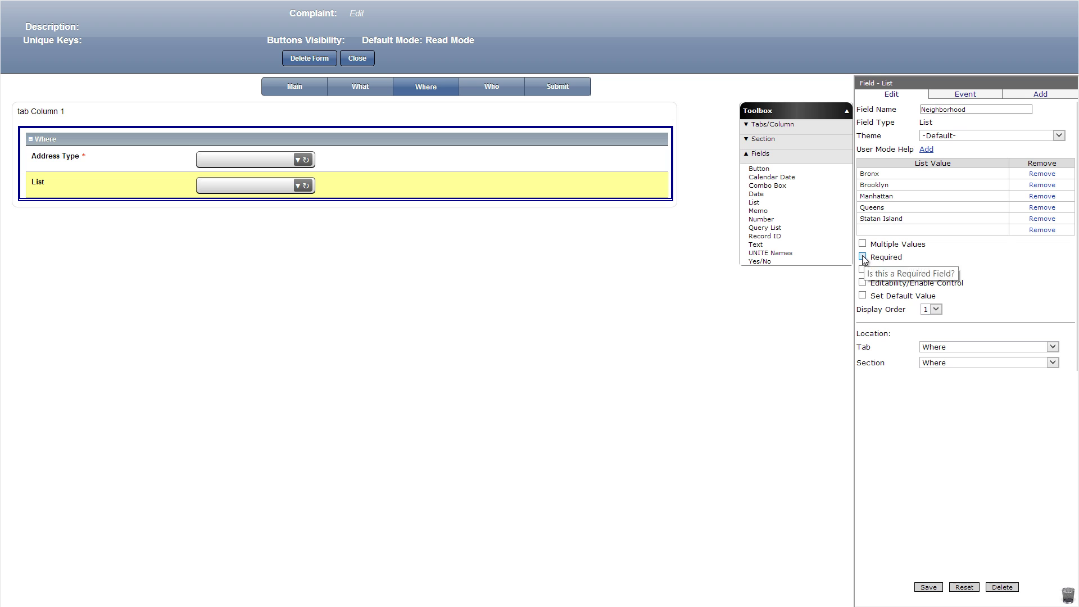
pyautogui.click(928, 586)
# Add a required Building # text field below Neighborhood with conditional visibility enabled
pyautogui.moveTo(755, 245); pyautogui.dragTo(382, 201)
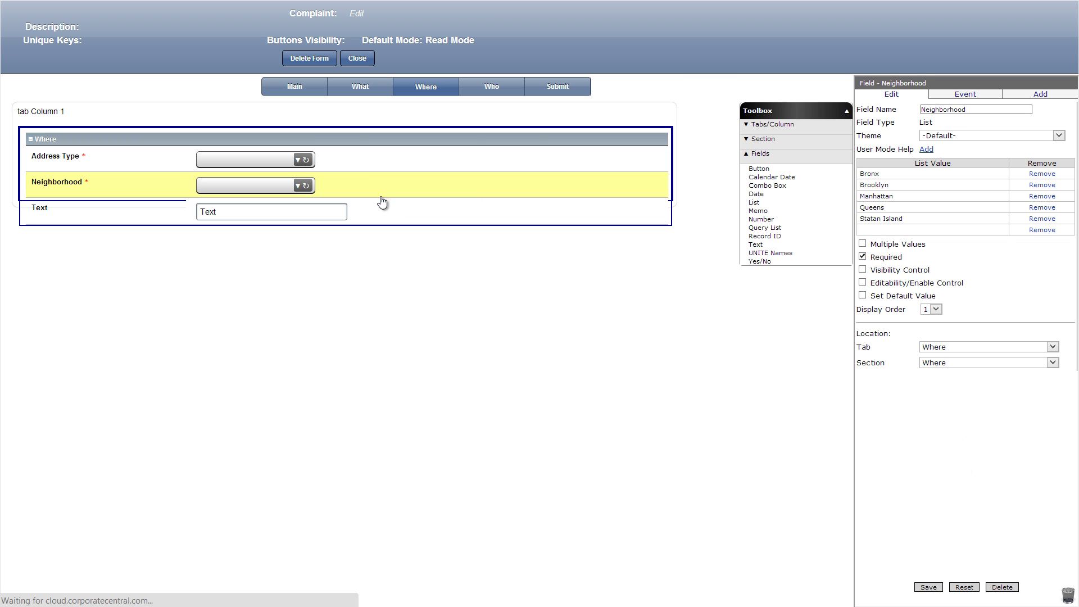
pyautogui.click(989, 110)
pyautogui.write('Building #')
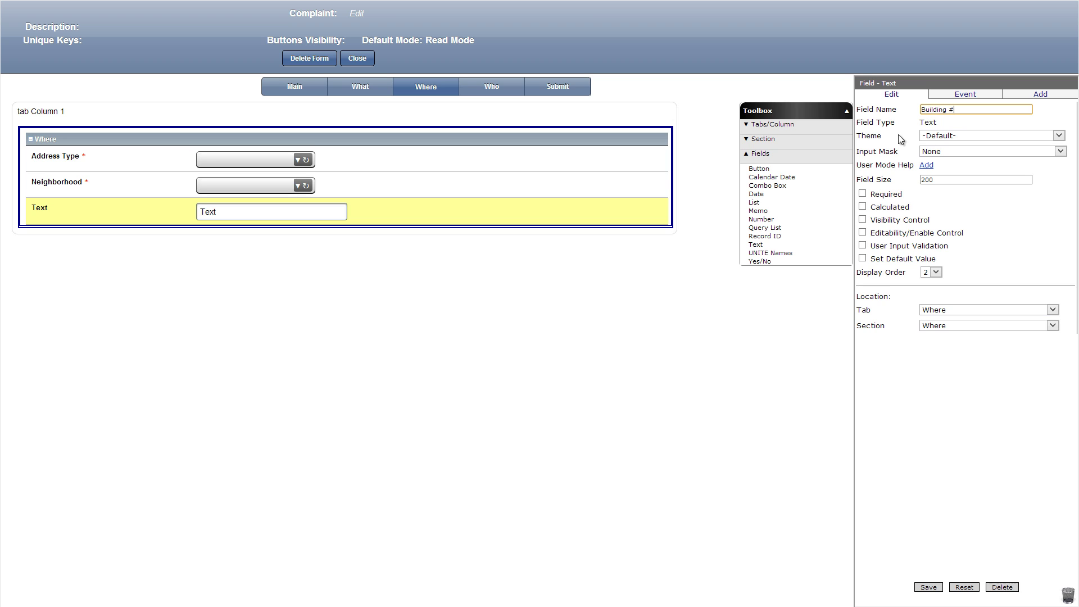
pyautogui.click(863, 193)
pyautogui.click(863, 219)
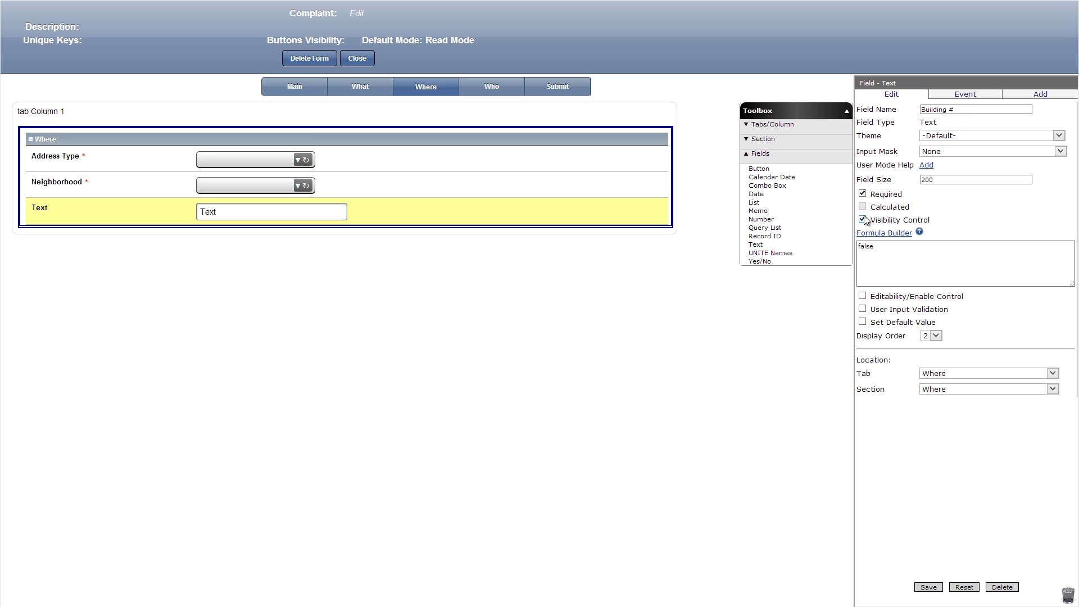
# Replace Building #'s visibility formula with [Address Type] == 'Street' and save the field
pyautogui.doubleClick(883, 250)
pyautogui.press('Delete')
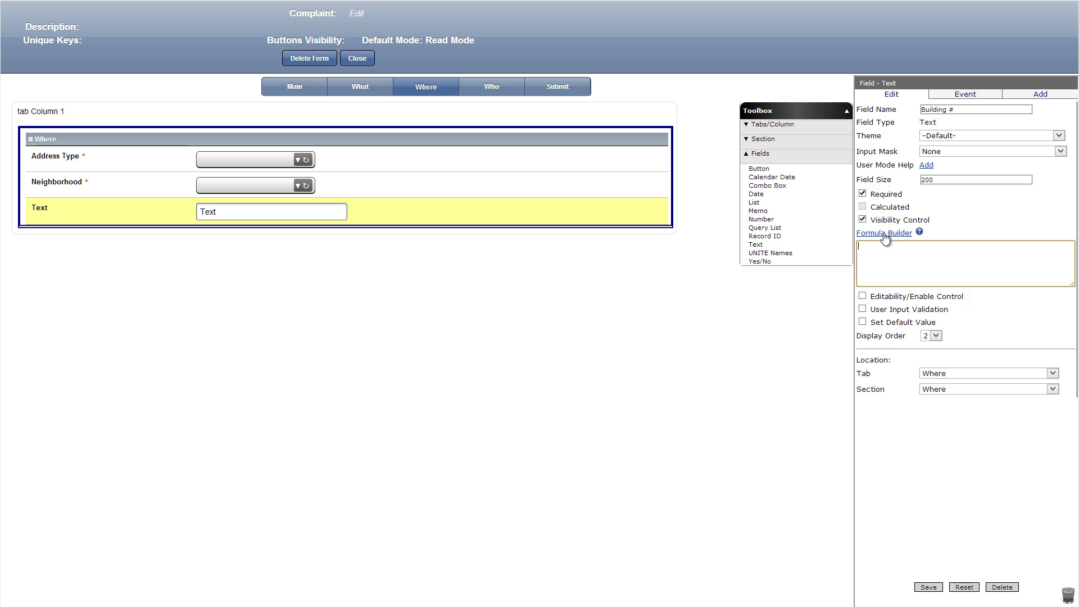
pyautogui.click(884, 234)
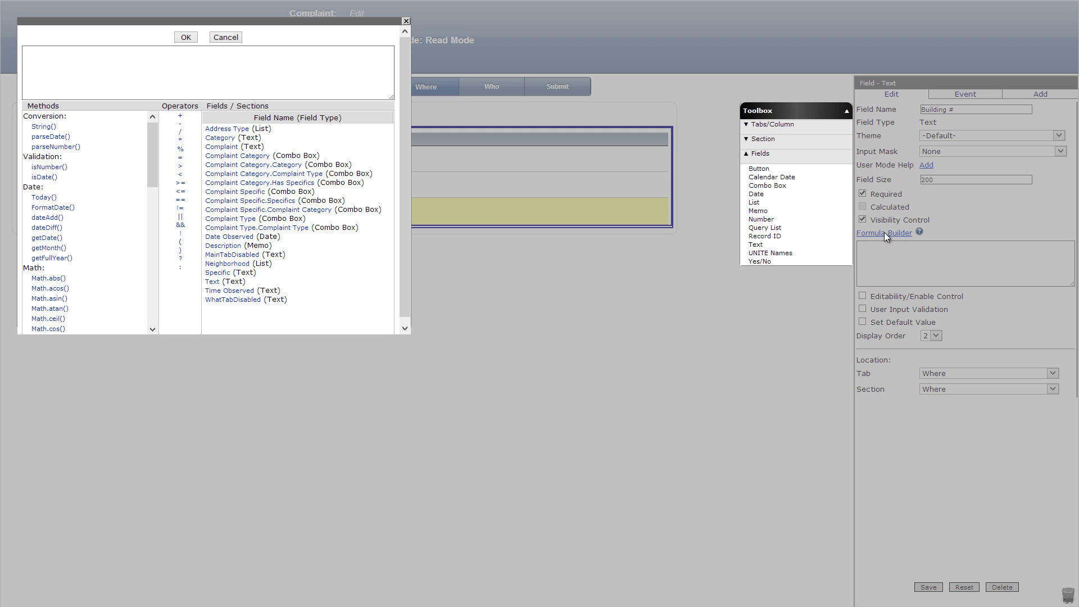
pyautogui.click(227, 129)
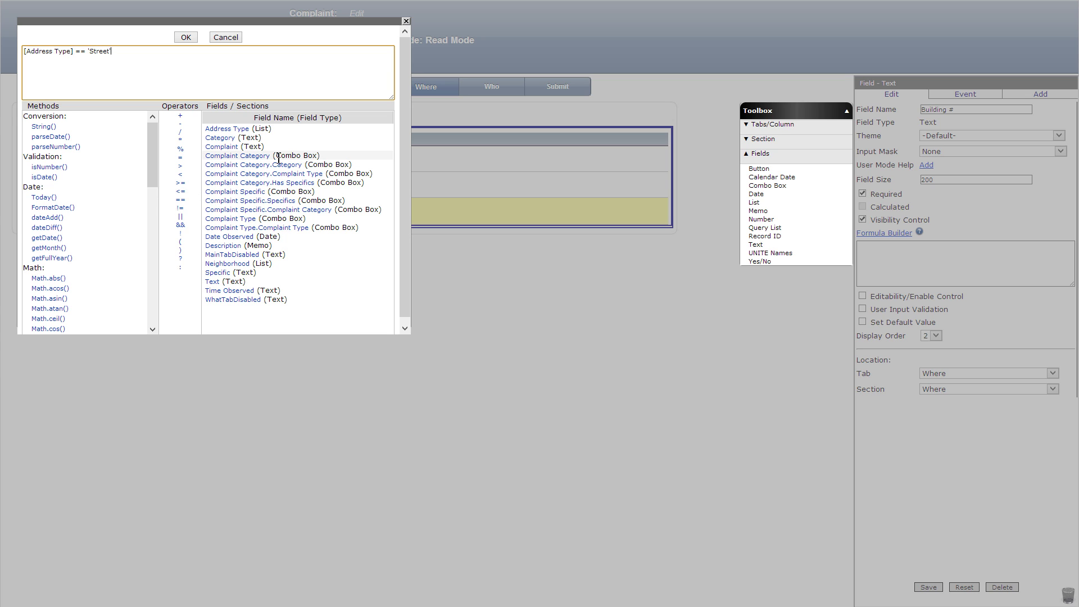
pyautogui.click(180, 39)
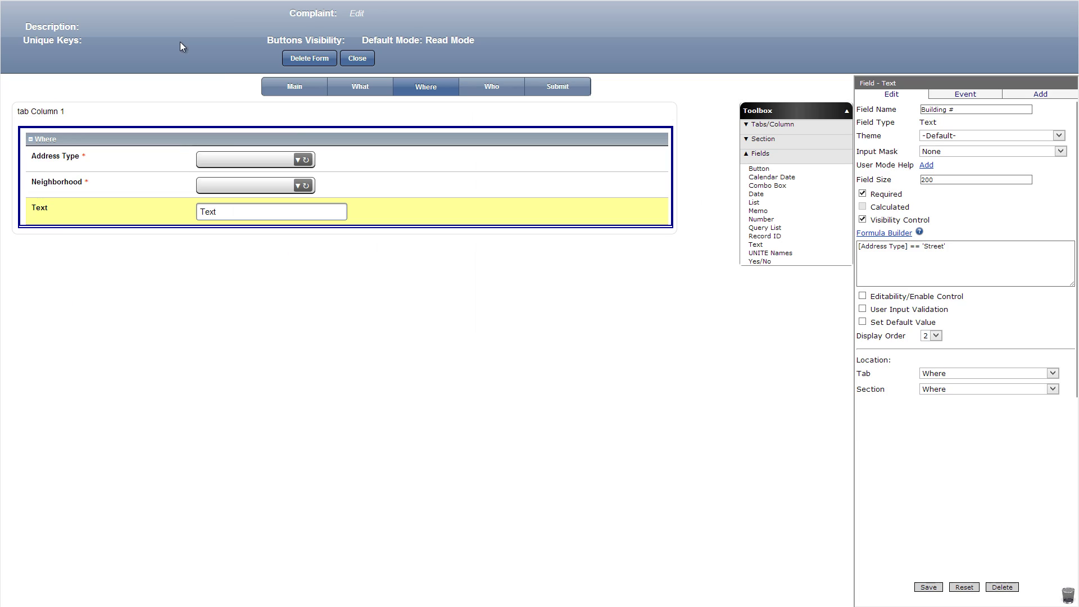
pyautogui.click(923, 589)
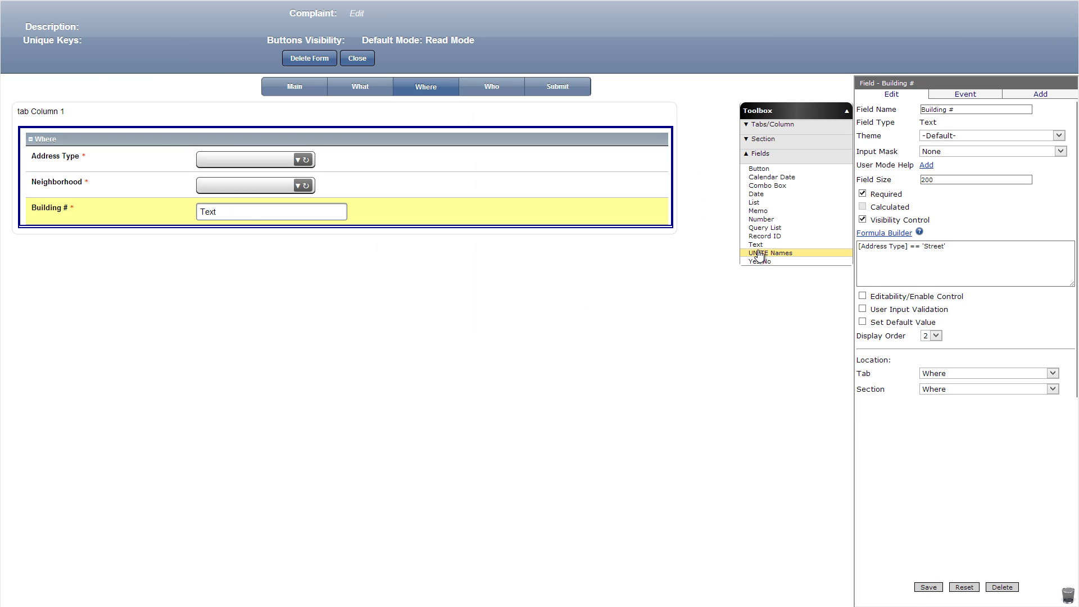
# Add a required Street Name text field below Building #
pyautogui.moveTo(745, 245); pyautogui.dragTo(495, 228)
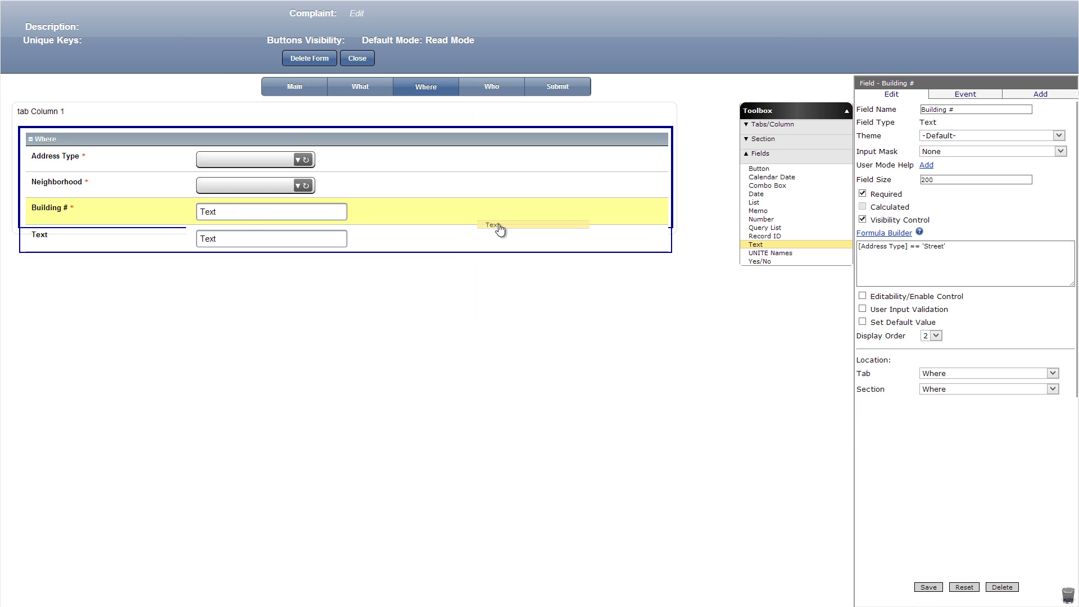
pyautogui.doubleClick(959, 110)
pyautogui.write('Street Name')
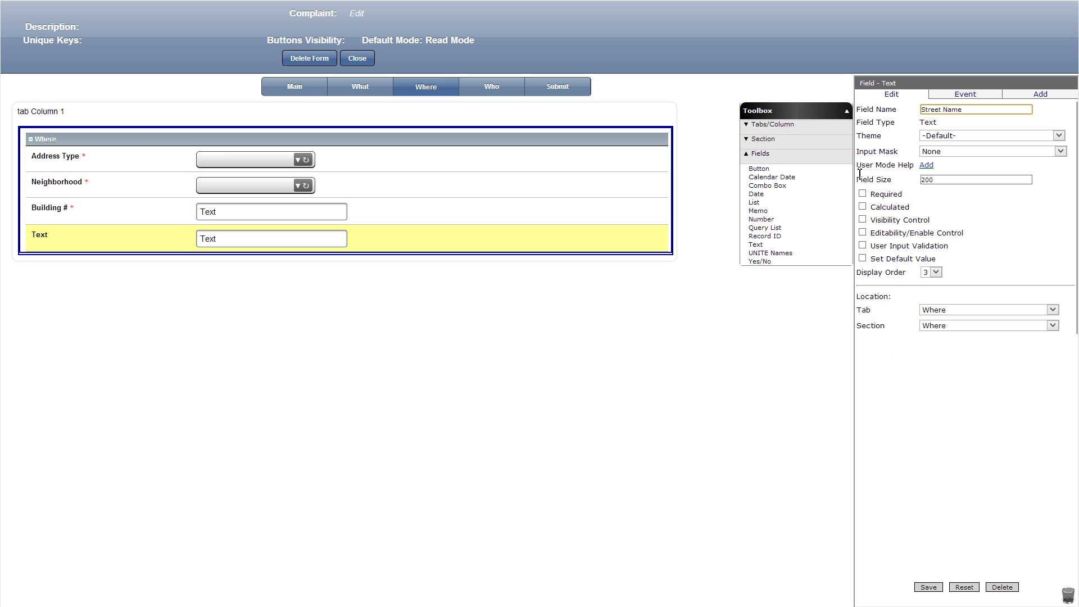
pyautogui.click(863, 194)
pyautogui.click(926, 587)
# Add an Apartment # text field below Street Name
pyautogui.moveTo(756, 245); pyautogui.dragTo(495, 257)
pyautogui.doubleClick(973, 110)
pyautogui.write('Apartment #')
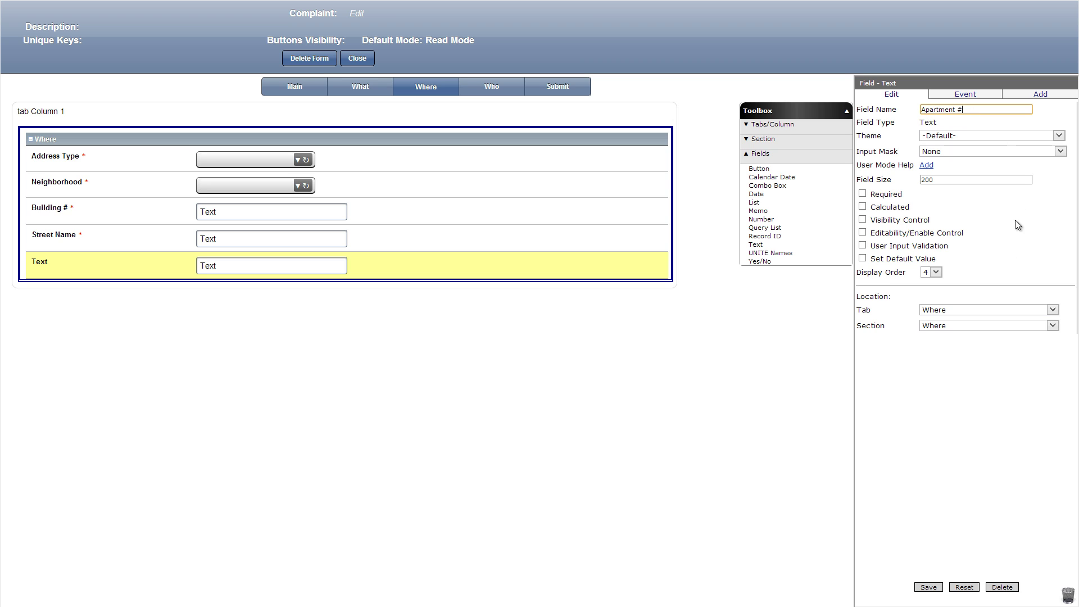
pyautogui.click(926, 586)
# Add an Additional Location Info memo field and a button below it
pyautogui.moveTo(758, 211); pyautogui.dragTo(500, 323)
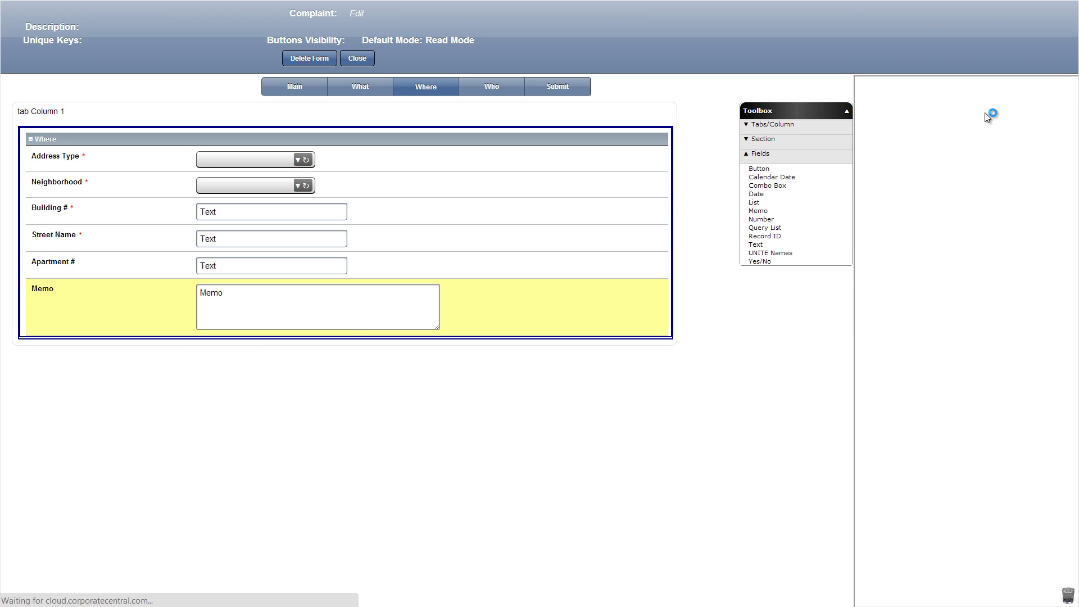
pyautogui.doubleClick(988, 110)
pyautogui.write('Additional Location Info')
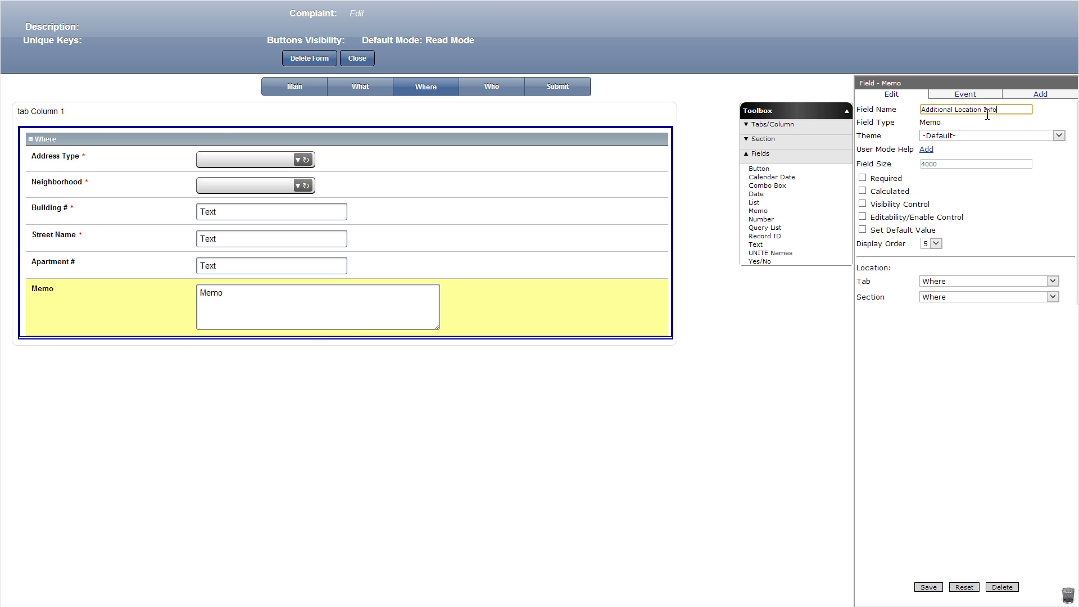
pyautogui.click(929, 586)
pyautogui.moveTo(763, 173); pyautogui.dragTo(482, 352)
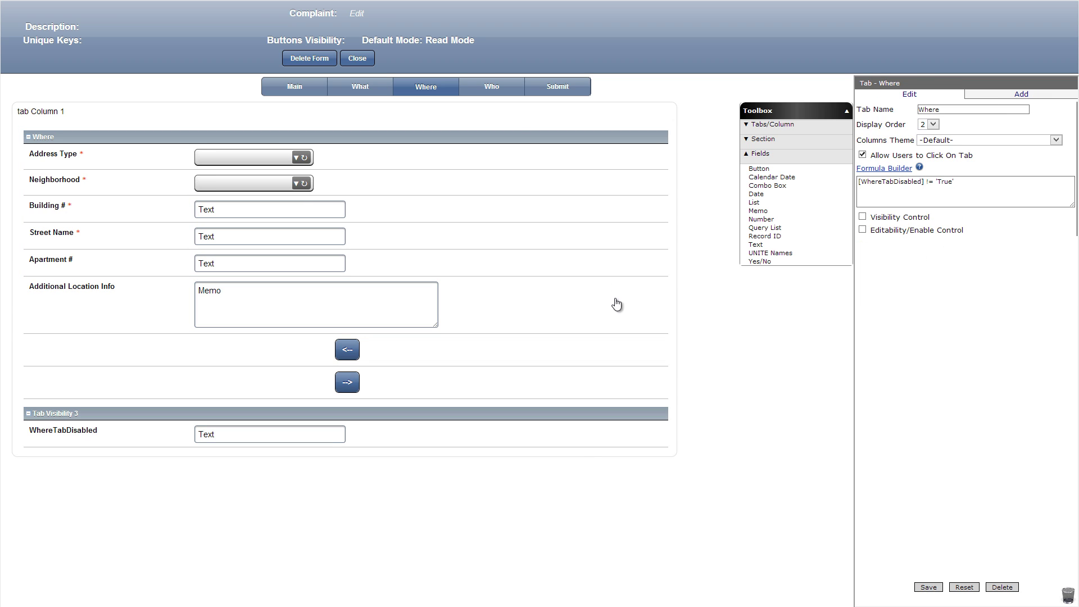
# Add a Standard section named Who to the Who tab
pyautogui.click(491, 85)
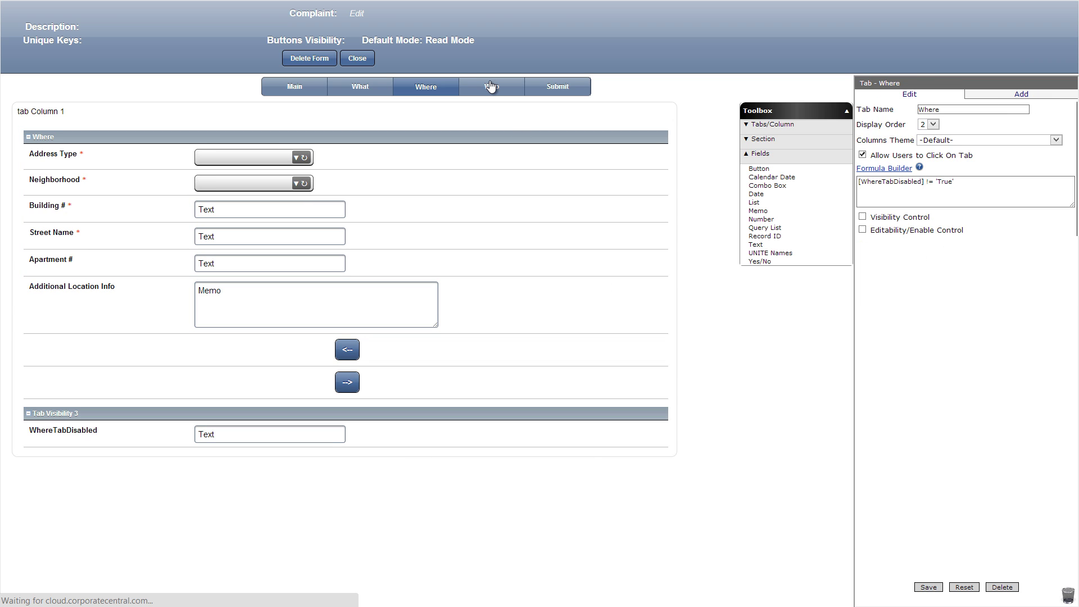
pyautogui.click(753, 140)
pyautogui.moveTo(772, 157); pyautogui.dragTo(567, 152)
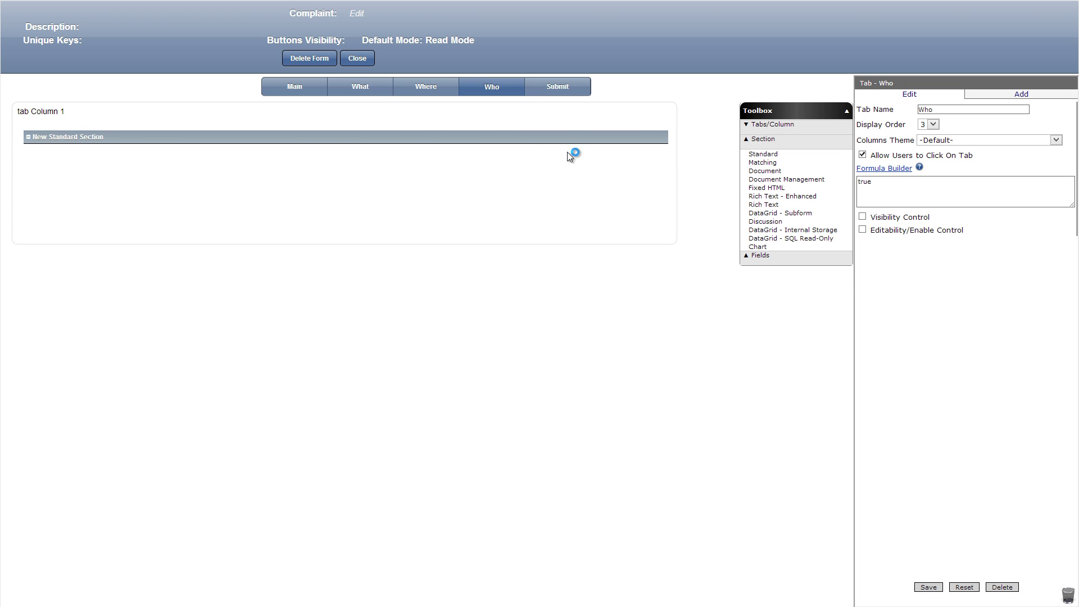
pyautogui.click(928, 587)
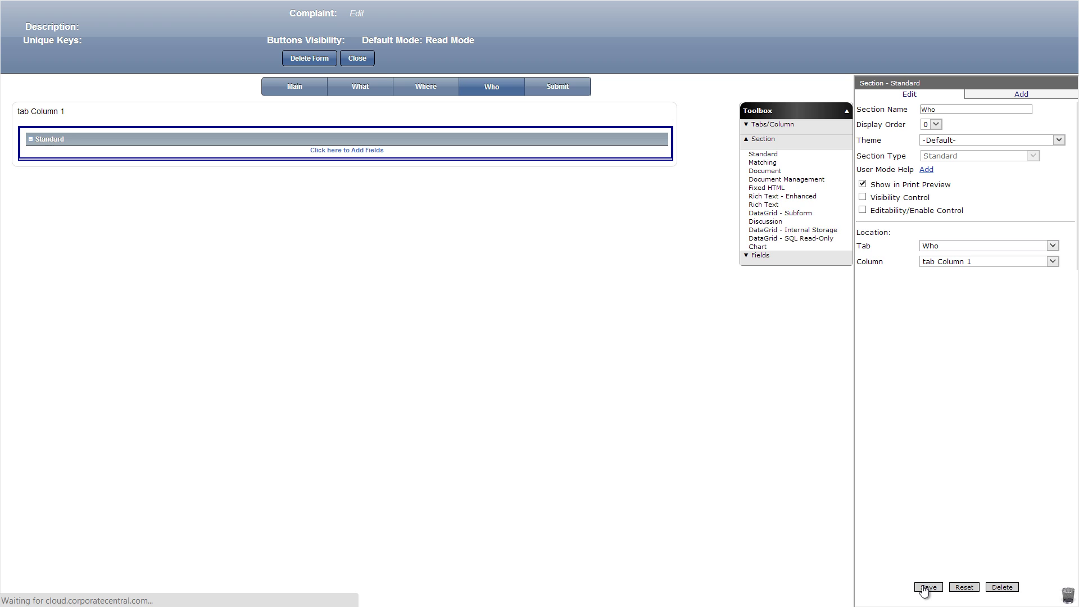
# Add a required Email Address text field and another text field to the Who section
pyautogui.click(761, 255)
pyautogui.moveTo(756, 245); pyautogui.dragTo(456, 163)
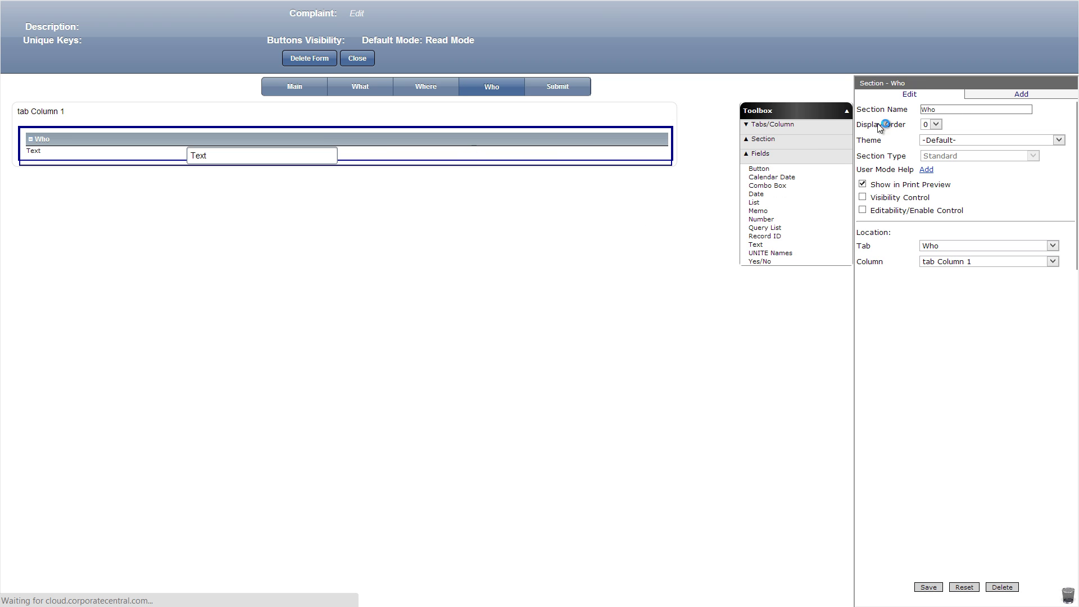
pyautogui.click(862, 193)
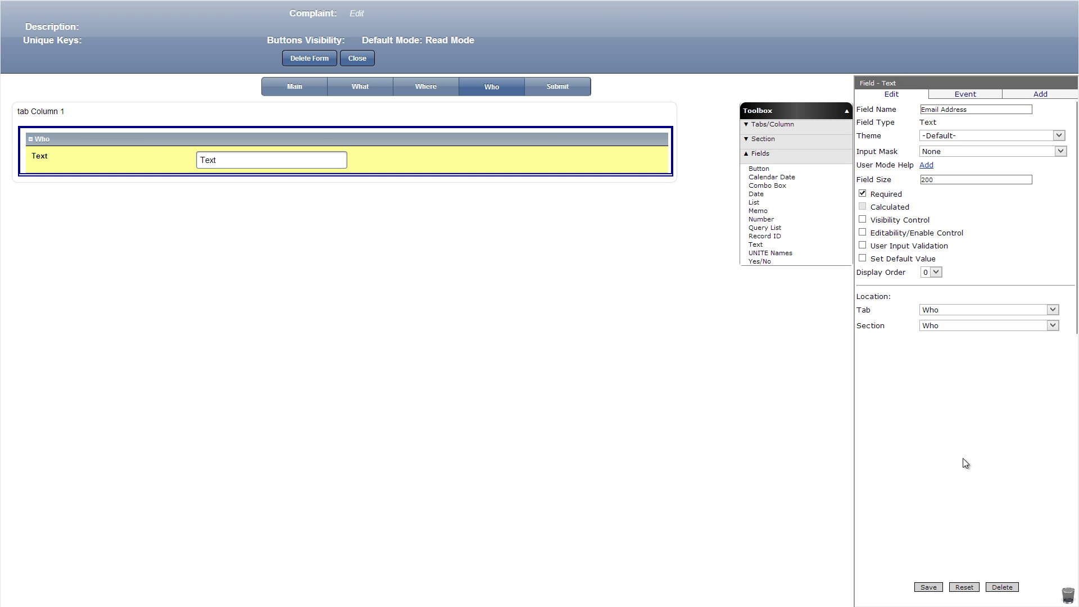
pyautogui.click(918, 587)
pyautogui.moveTo(756, 245); pyautogui.dragTo(385, 176)
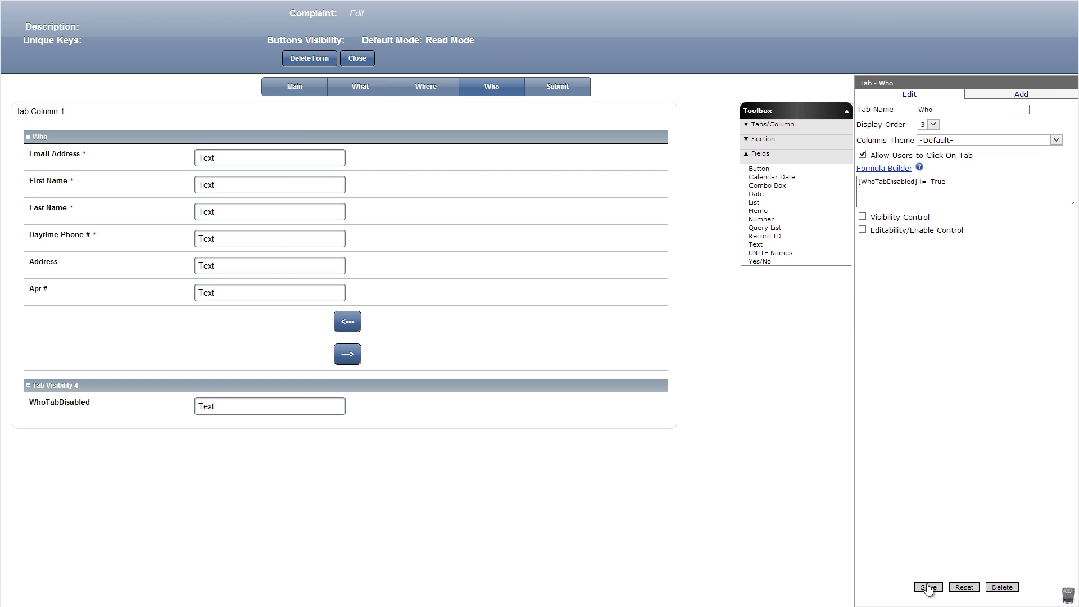
pyautogui.click(559, 93)
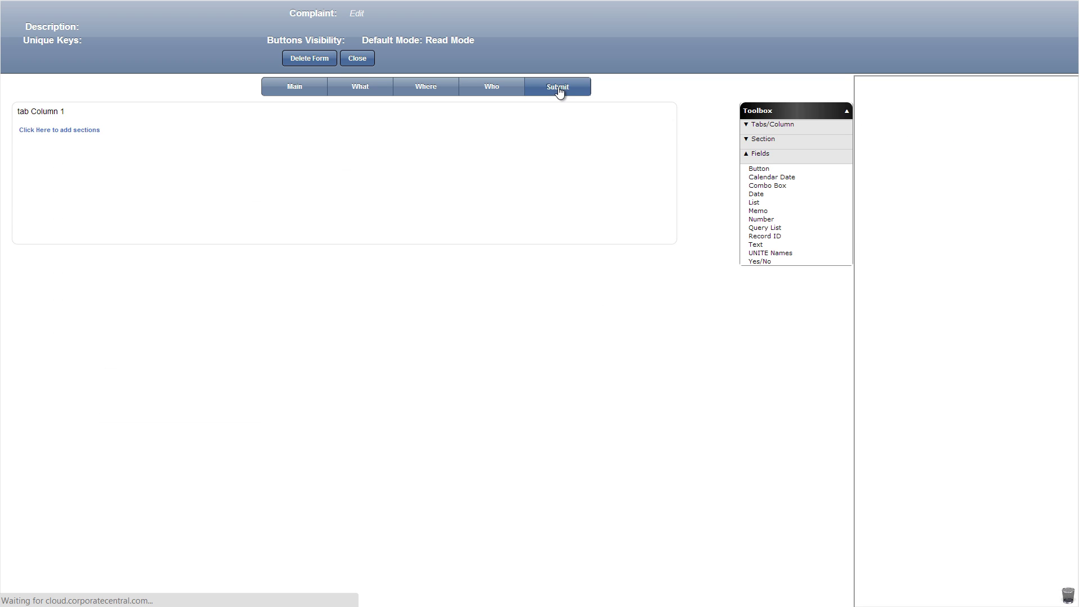
# Add a Standard section named What: to the Submit tab
pyautogui.click(756, 140)
pyautogui.moveTo(770, 159); pyautogui.dragTo(495, 159)
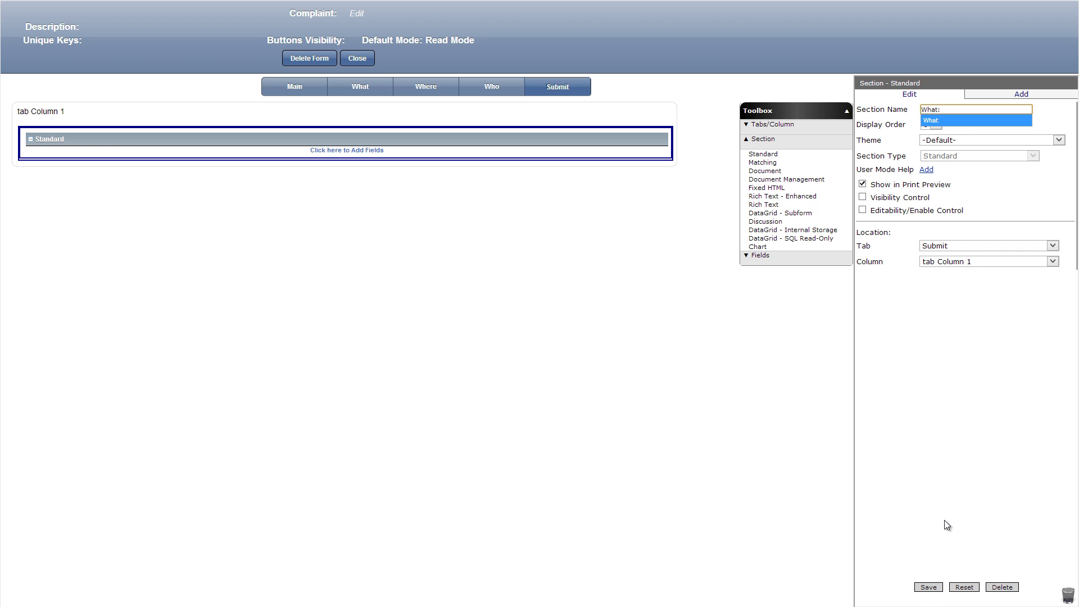
pyautogui.click(928, 587)
# Add calculated summary fields with formulas [Complaint Type] and [Apartment #]
pyautogui.click(760, 255)
pyautogui.moveTo(755, 245); pyautogui.dragTo(421, 158)
pyautogui.click(864, 208)
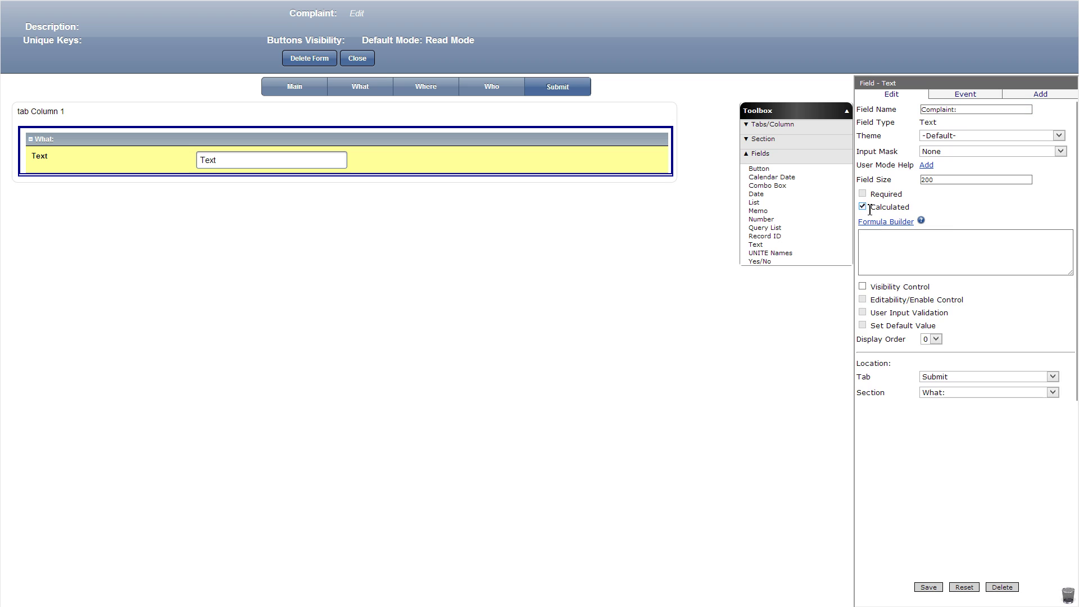
pyautogui.click(881, 223)
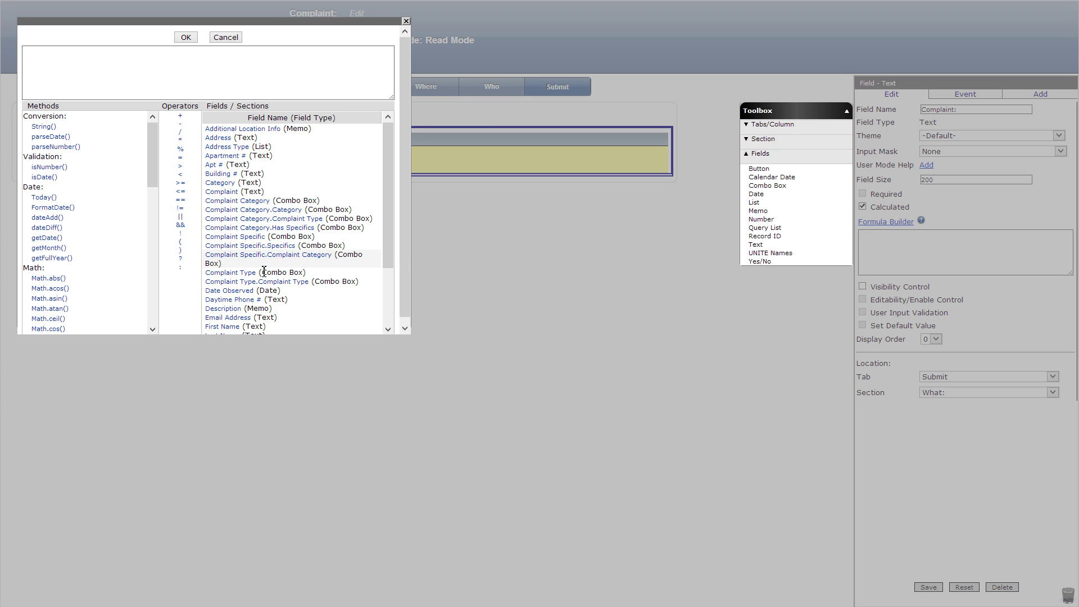
pyautogui.click(230, 273)
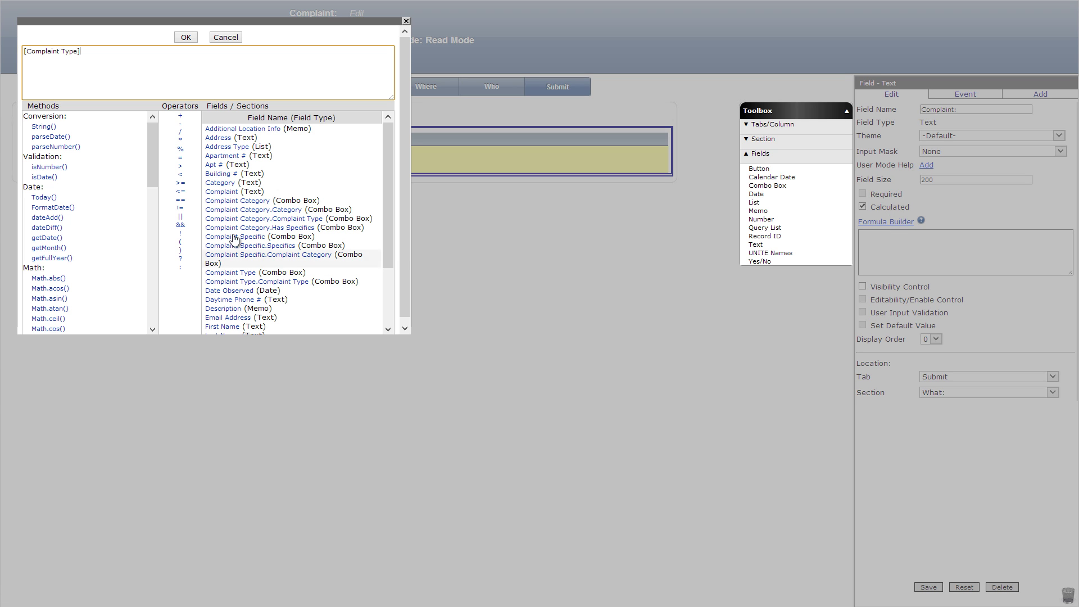
pyautogui.click(186, 37)
pyautogui.click(928, 588)
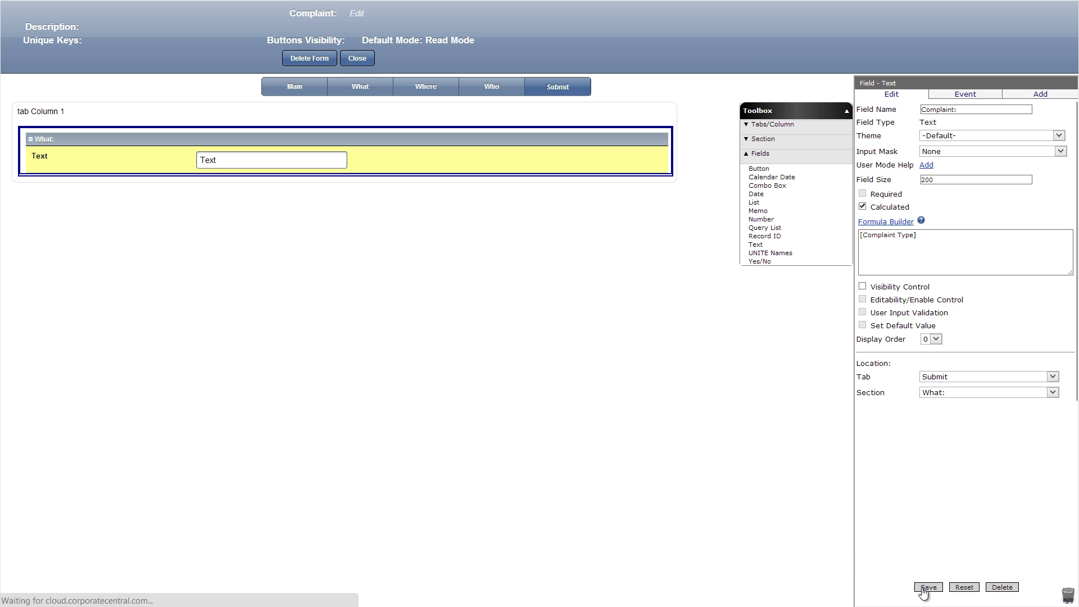
pyautogui.moveTo(755, 245); pyautogui.dragTo(586, 335)
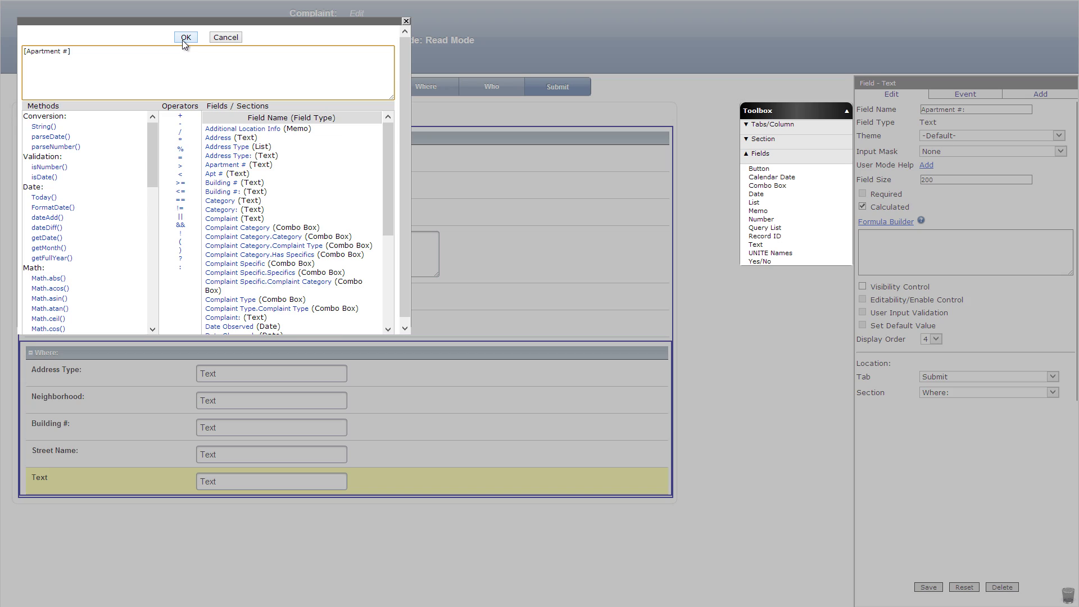
pyautogui.click(183, 39)
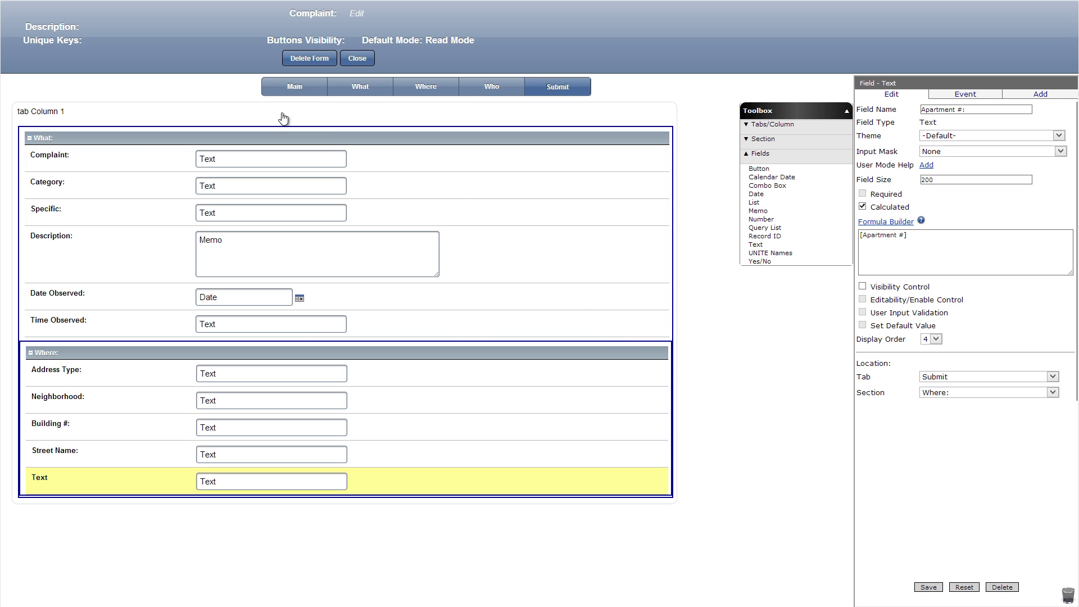
# Save the Apartment #: field and name the new button Submit
pyautogui.click(927, 587)
pyautogui.write('ub')
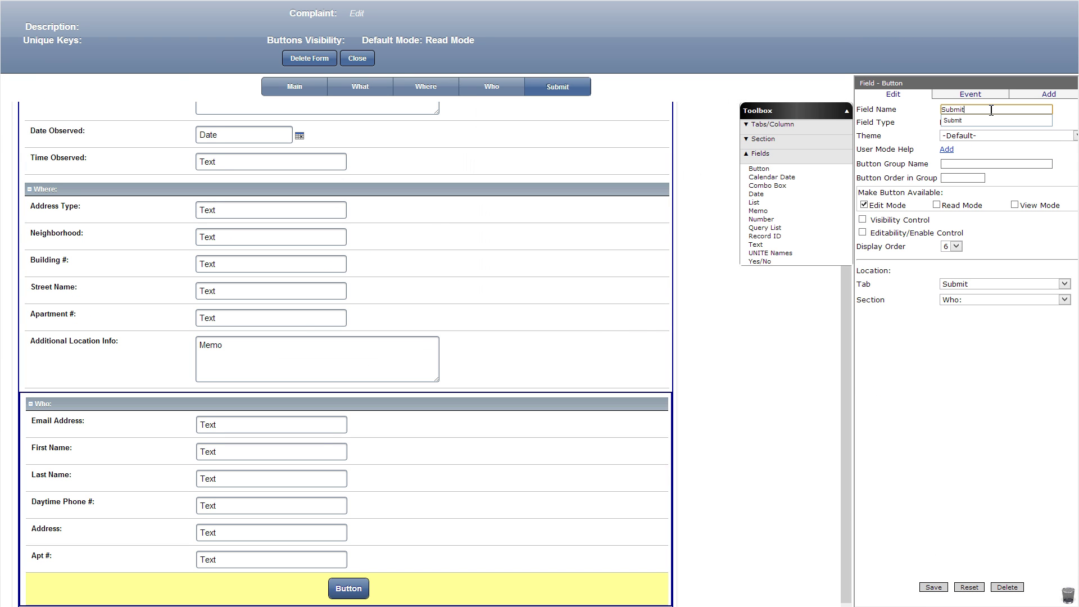
pyautogui.write('mit')
pyautogui.press('Return')
# Give Submit an OnClick Save & Email event sending 'New Complaint!' with recipient and body
pyautogui.click(971, 94)
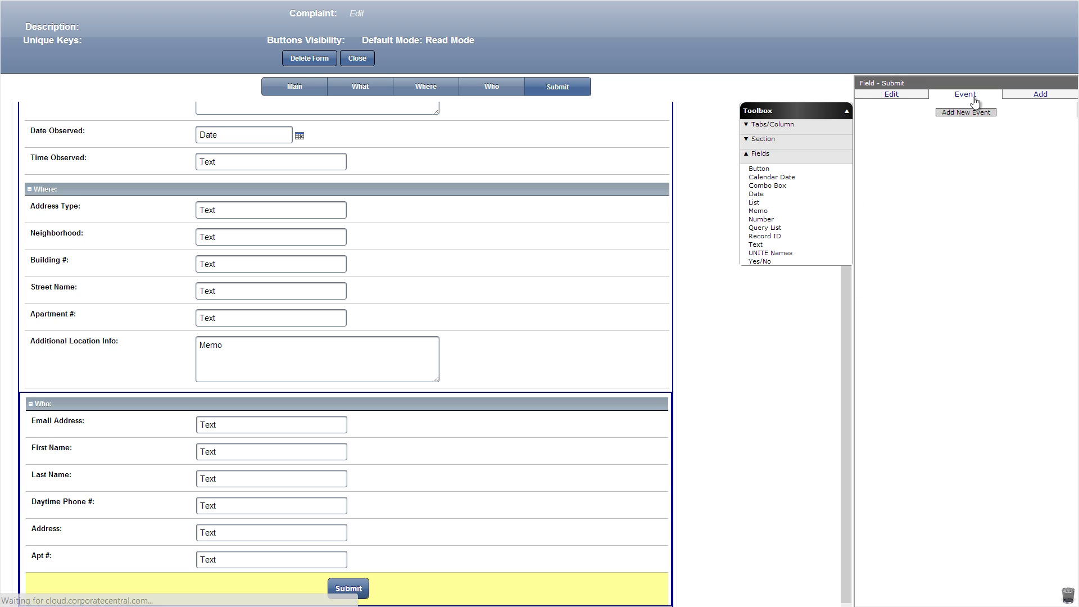
pyautogui.click(970, 112)
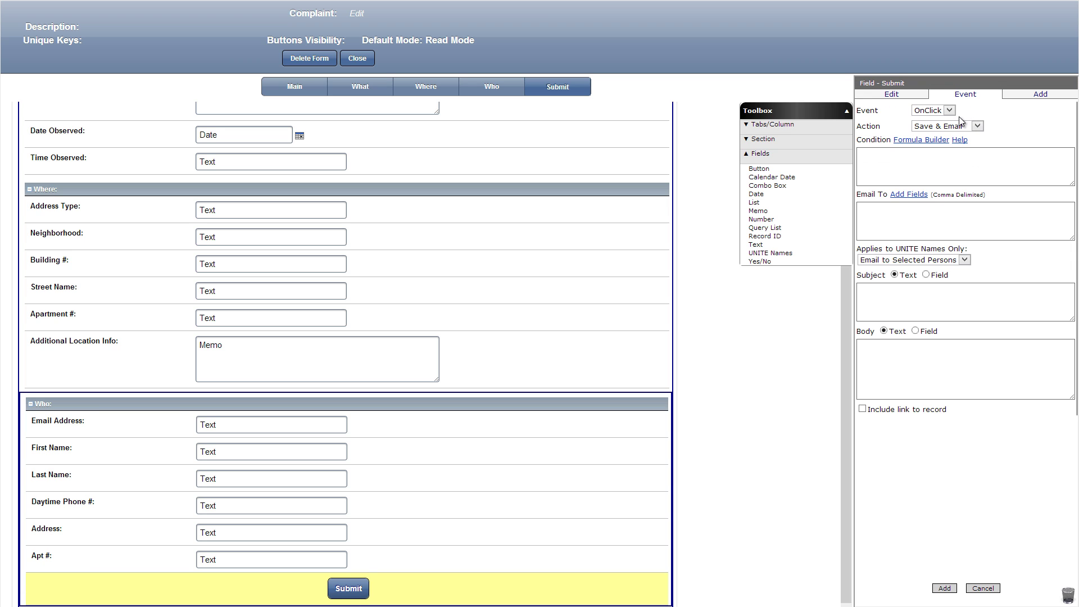
pyautogui.click(908, 209)
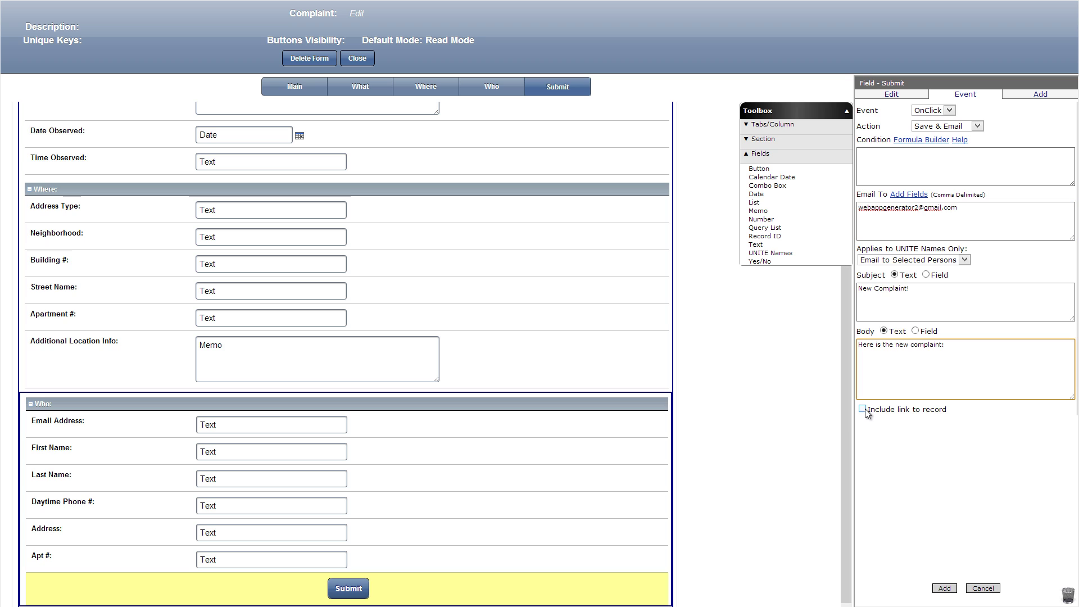
pyautogui.click(862, 408)
pyautogui.click(950, 589)
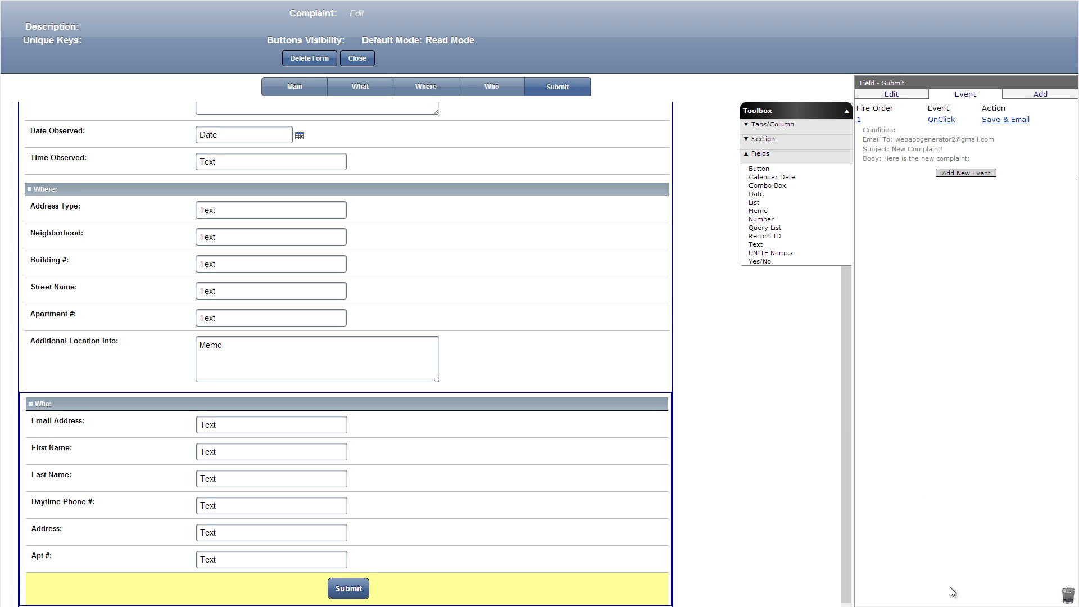
# Create a new view named Complaints and make it the default view
pyautogui.click(362, 58)
pyautogui.click(536, 39)
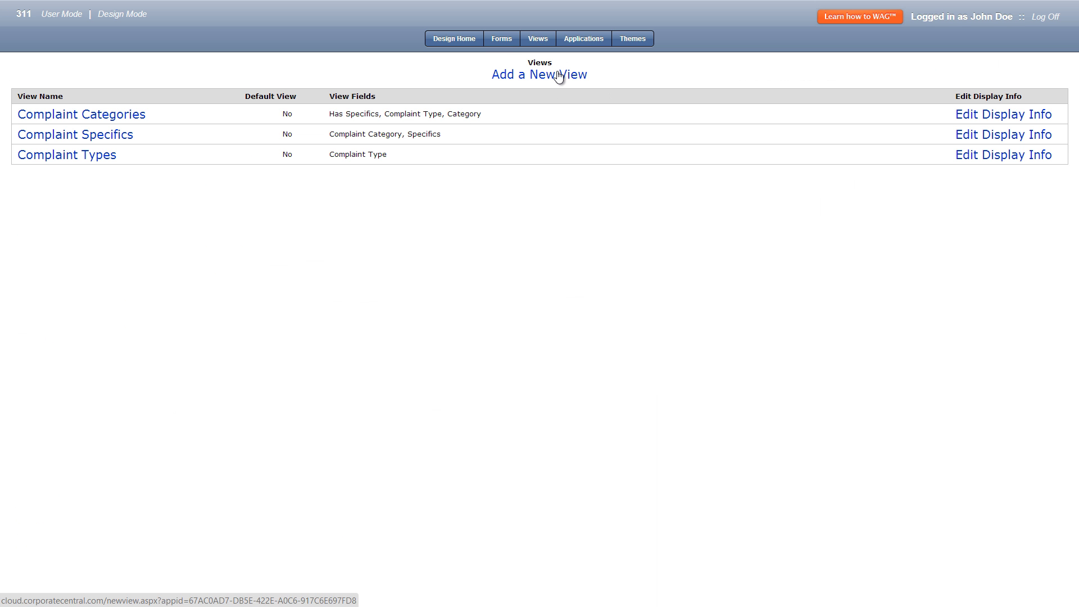
pyautogui.click(558, 76)
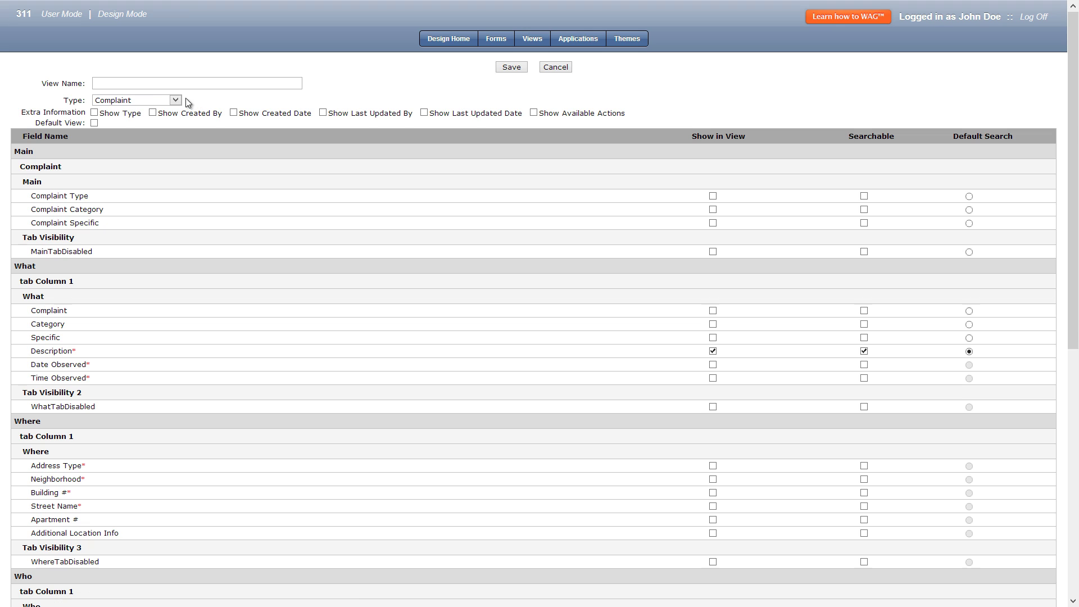
pyautogui.click(158, 85)
pyautogui.click(91, 126)
# Show and search by Complaint Type, First Name and Daytime Phone #, then save the view
pyautogui.click(713, 196)
pyautogui.click(864, 196)
pyautogui.scroll(-3, 865, 223)
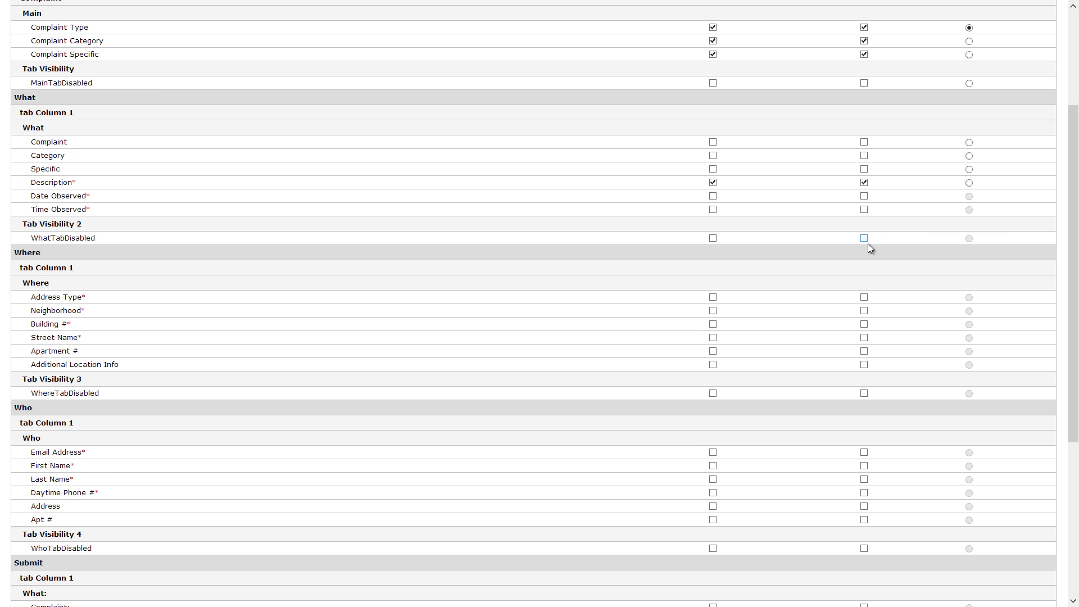
pyautogui.click(864, 465)
pyautogui.click(864, 493)
pyautogui.scroll(3, 804, 442)
pyautogui.click(503, 69)
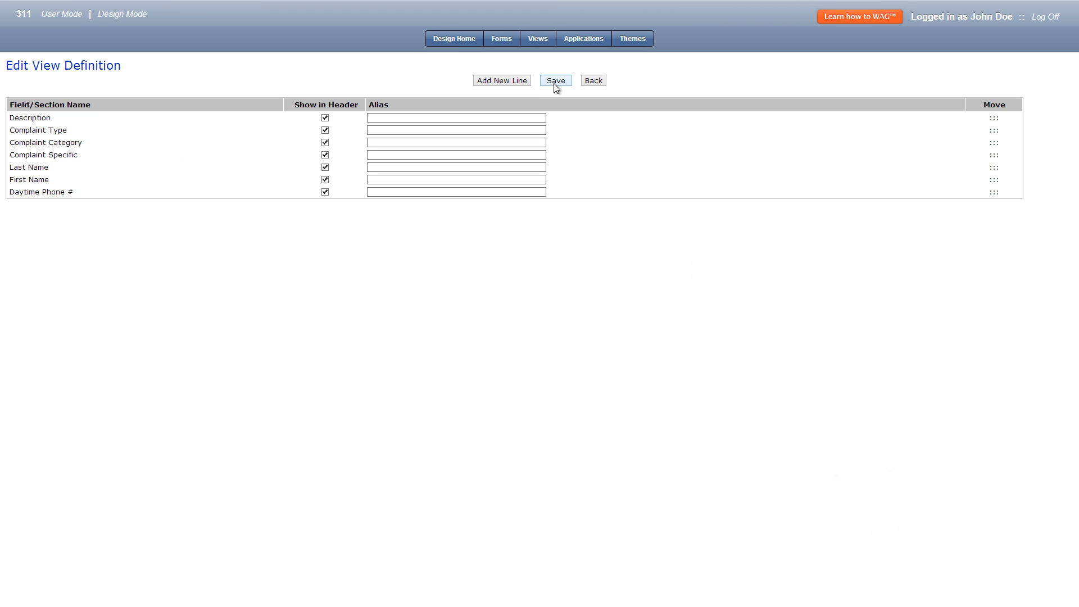
pyautogui.click(556, 83)
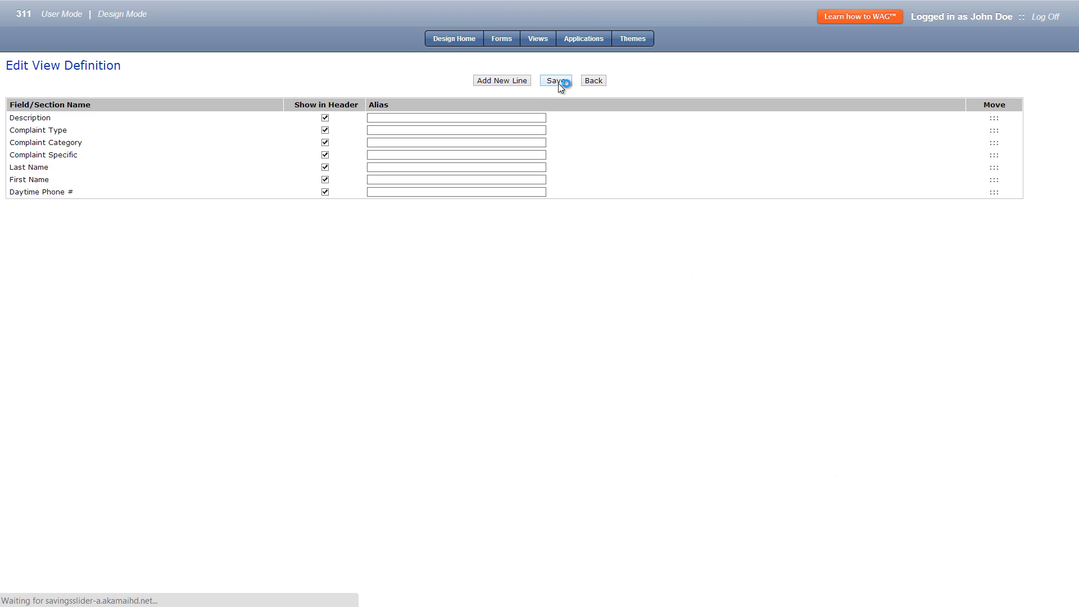